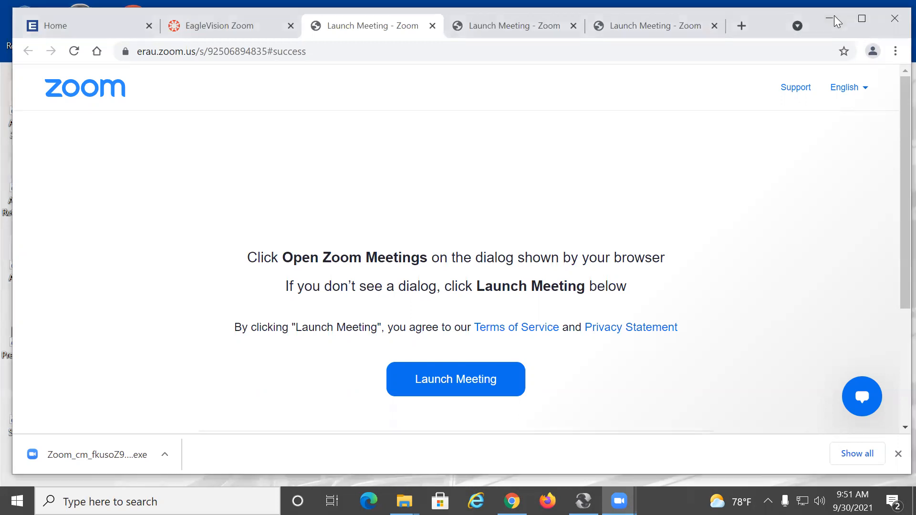
# - Minimize the browser, launch Workbench 2020 R2 from the ANSYS 2020 R2 program group and maximize its window
pyautogui.click(834, 18)
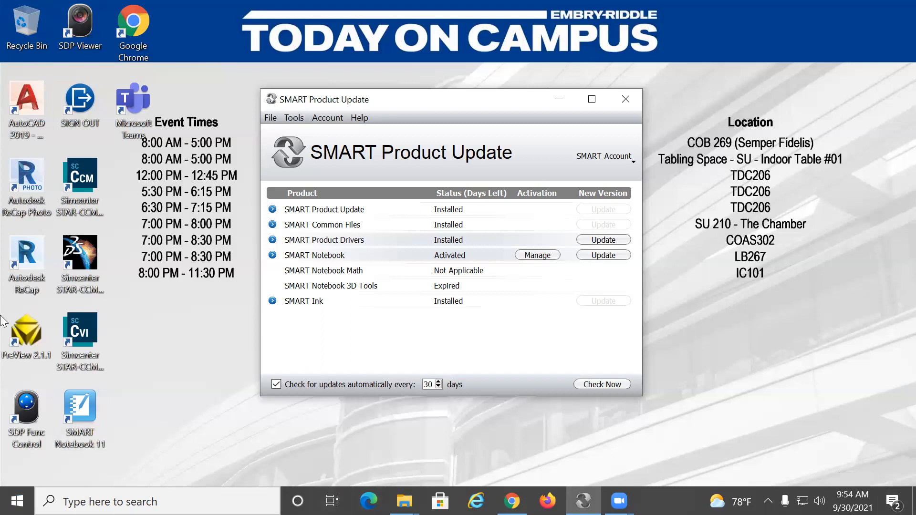
pyautogui.click(17, 500)
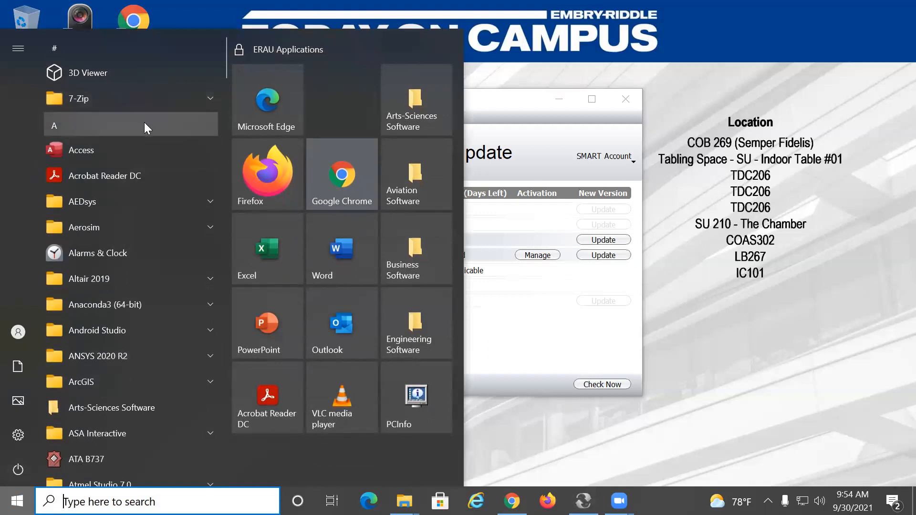
pyautogui.scroll(-3, 136, 218)
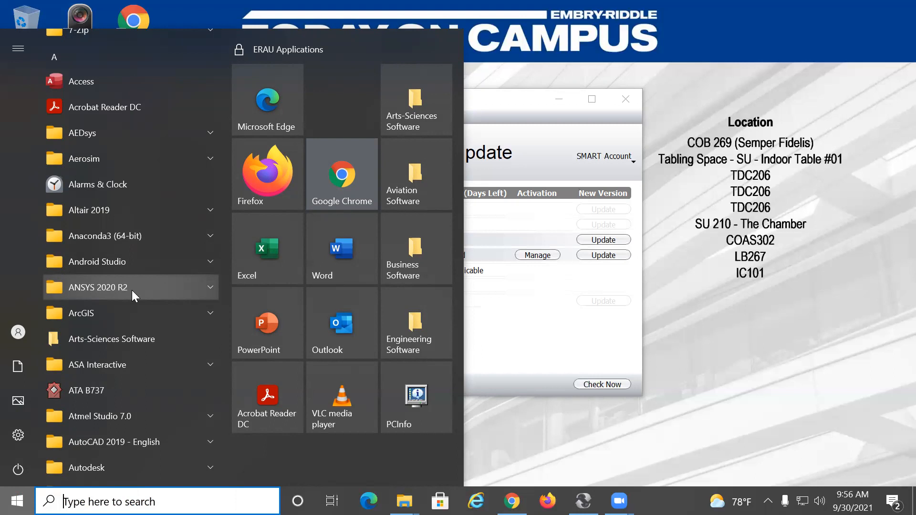
pyautogui.click(131, 290)
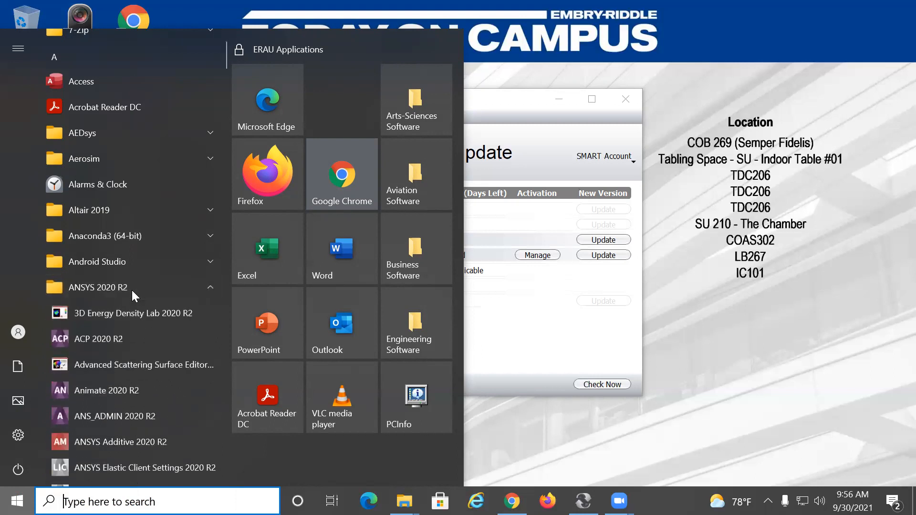
pyautogui.scroll(-2, 160, 359)
pyautogui.scroll(-2, 160, 359)
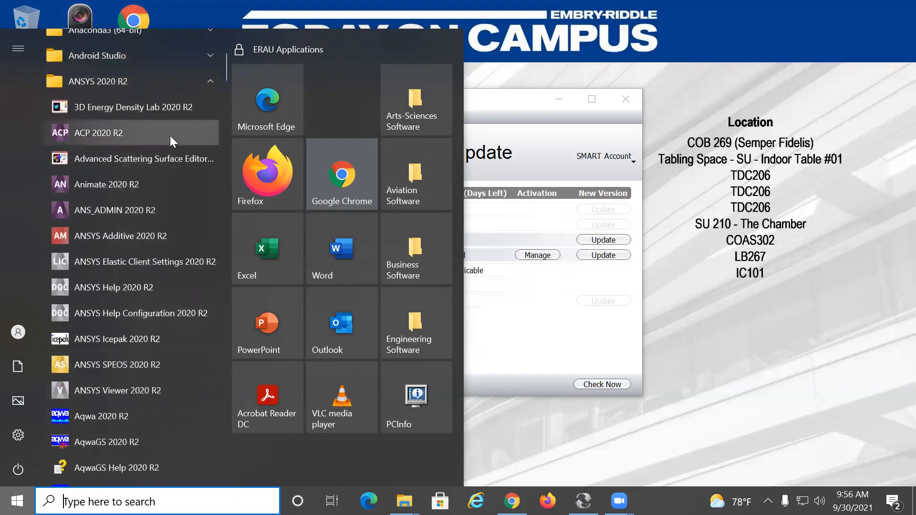
pyautogui.scroll(-2, 168, 262)
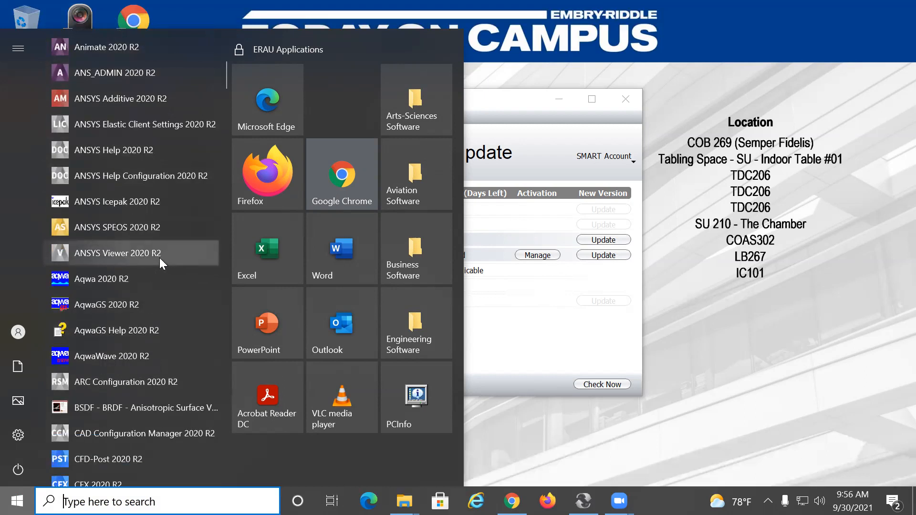
pyautogui.scroll(-3, 161, 260)
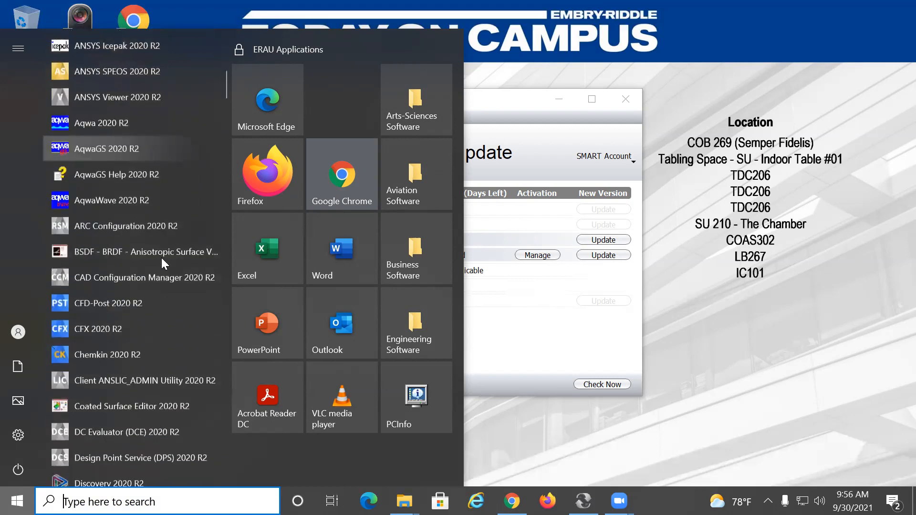
pyautogui.scroll(-6, 161, 260)
pyautogui.scroll(-12, 161, 260)
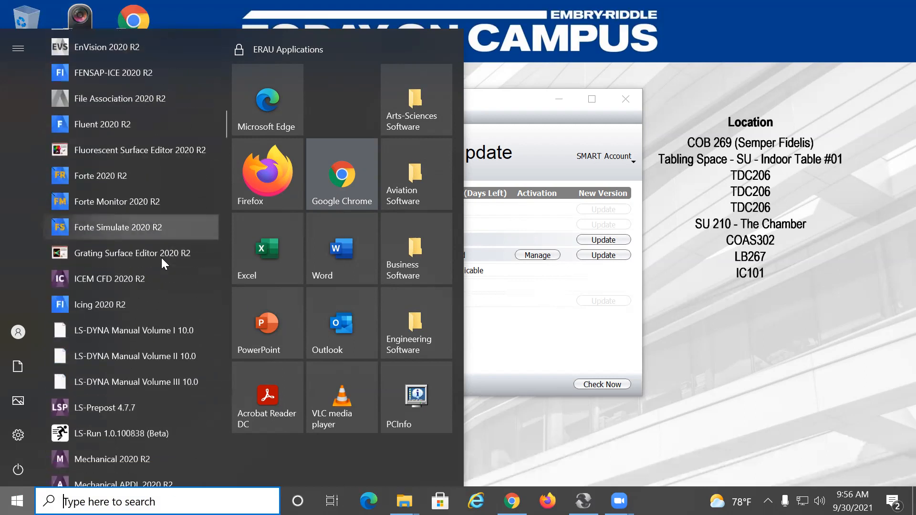
pyautogui.scroll(-9, 161, 258)
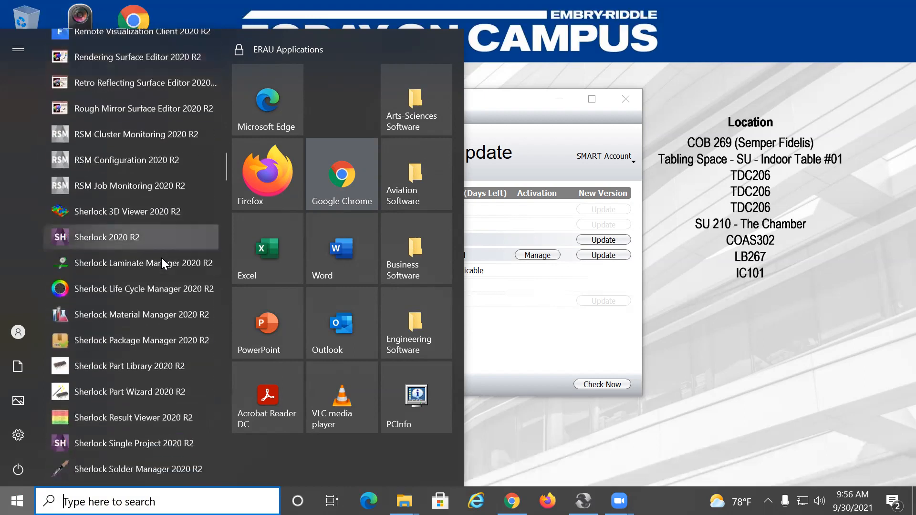
pyautogui.scroll(-2, 144, 314)
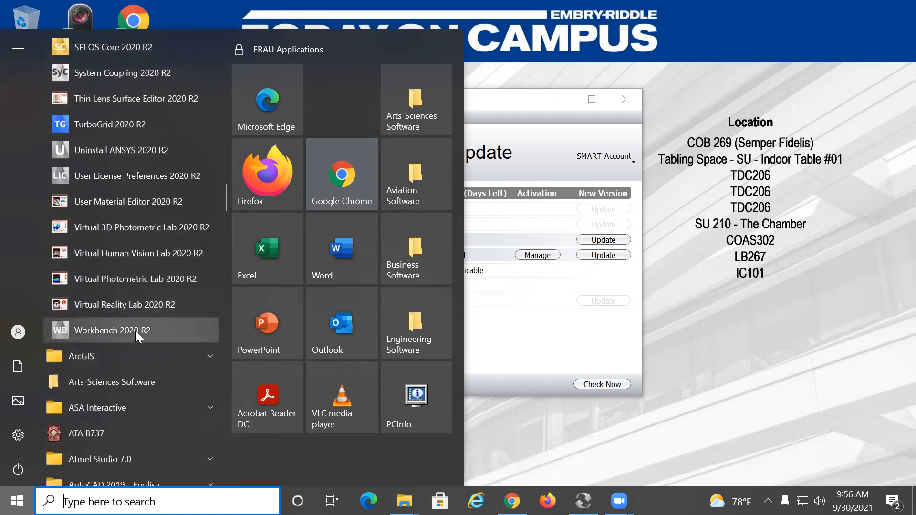
pyautogui.click(137, 333)
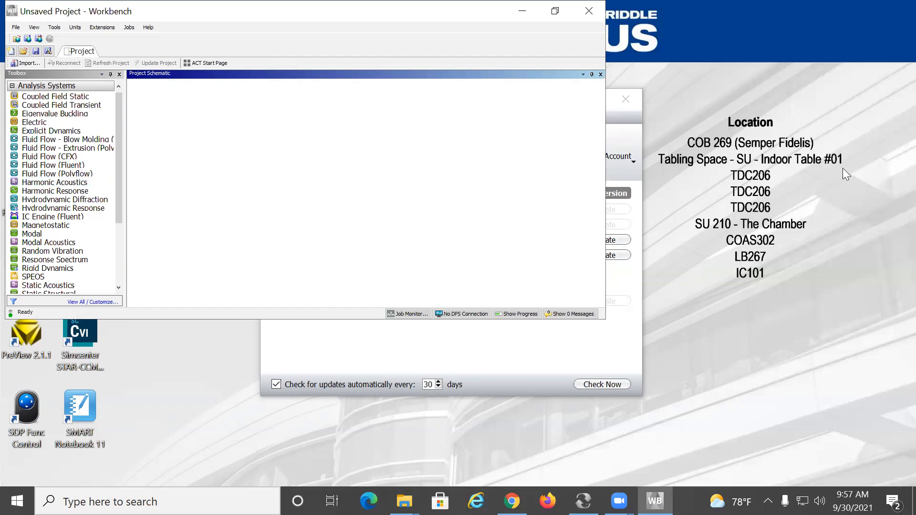
pyautogui.moveTo(142, 11); pyautogui.dragTo(177, 109)
pyautogui.click(494, 110)
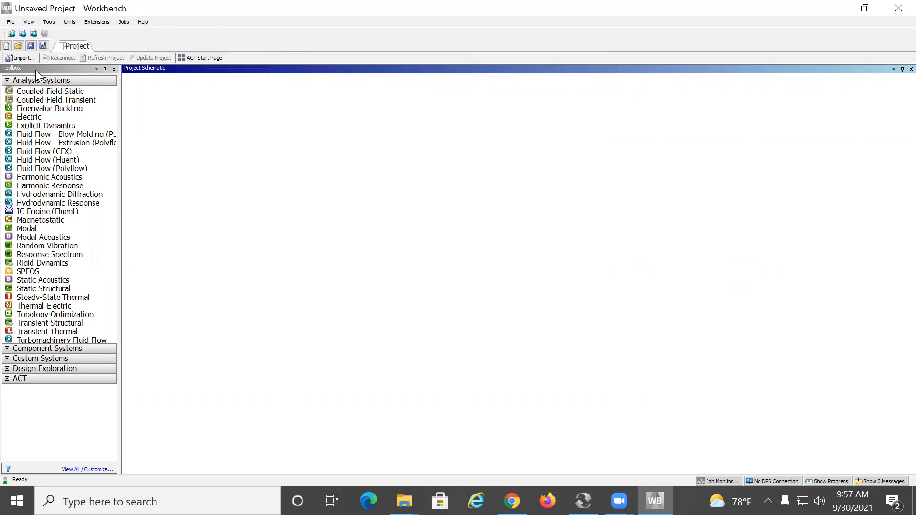
# - Add a standalone Geometry component system to the project schematic and link a Static Structural system to its geometry
pyautogui.click(7, 81)
pyautogui.click(6, 81)
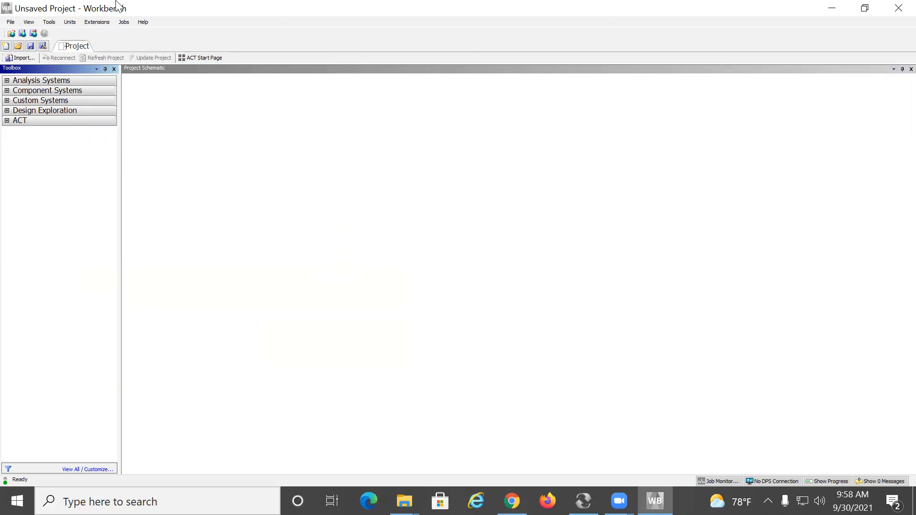
pyautogui.click(6, 91)
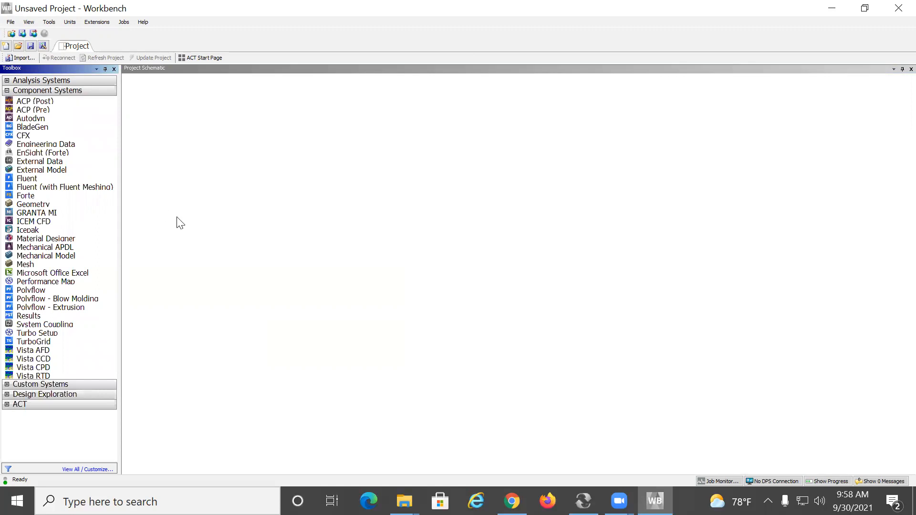
pyautogui.doubleClick(58, 203)
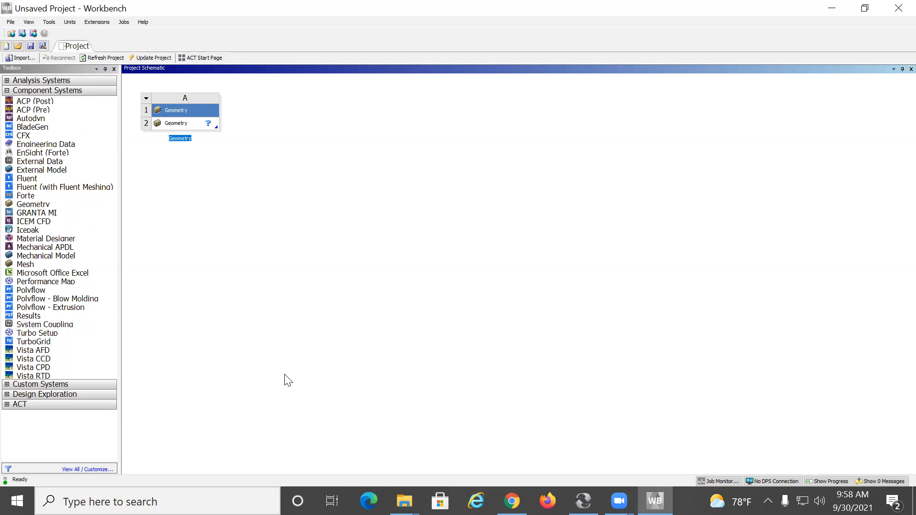
pyautogui.click(6, 81)
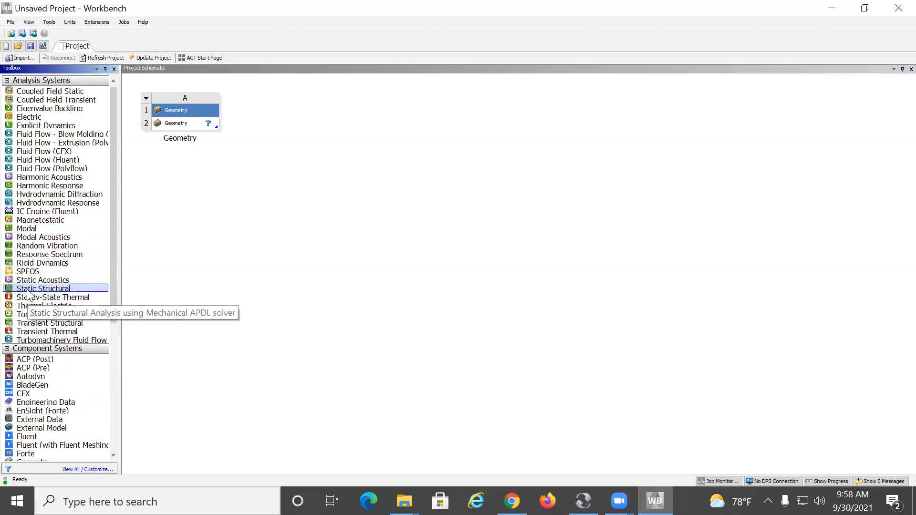
pyautogui.moveTo(28, 294); pyautogui.dragTo(209, 135)
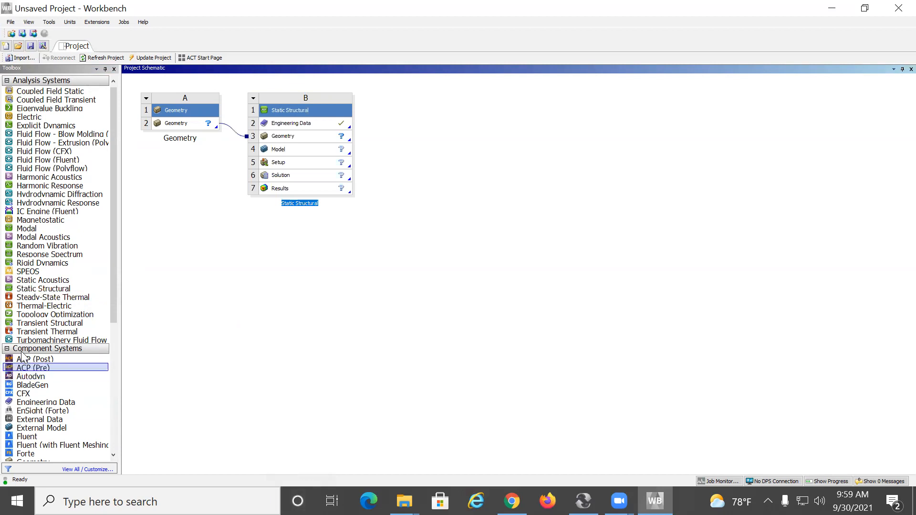
# - Add a Fluent component system linked to the geometry of the standalone Geometry system
pyautogui.scroll(-2, 32, 283)
pyautogui.scroll(-3, 32, 284)
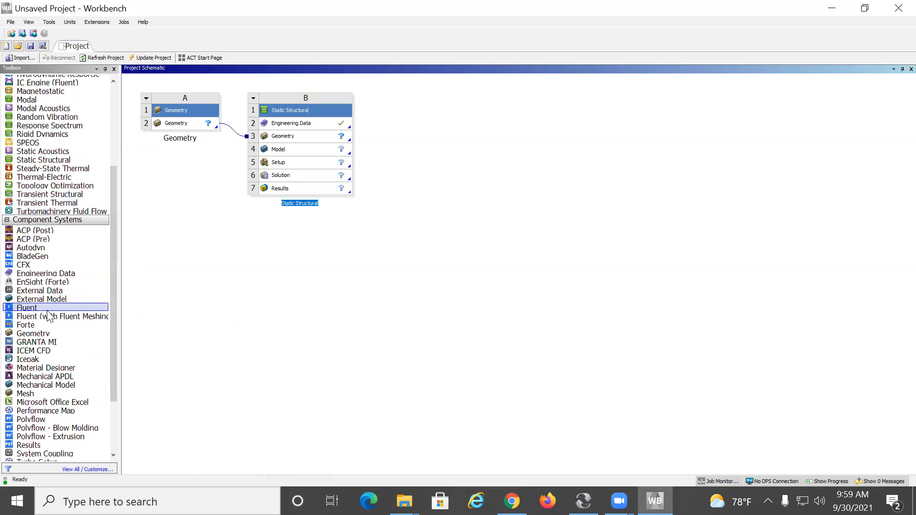
pyautogui.moveTo(15, 313); pyautogui.dragTo(182, 128)
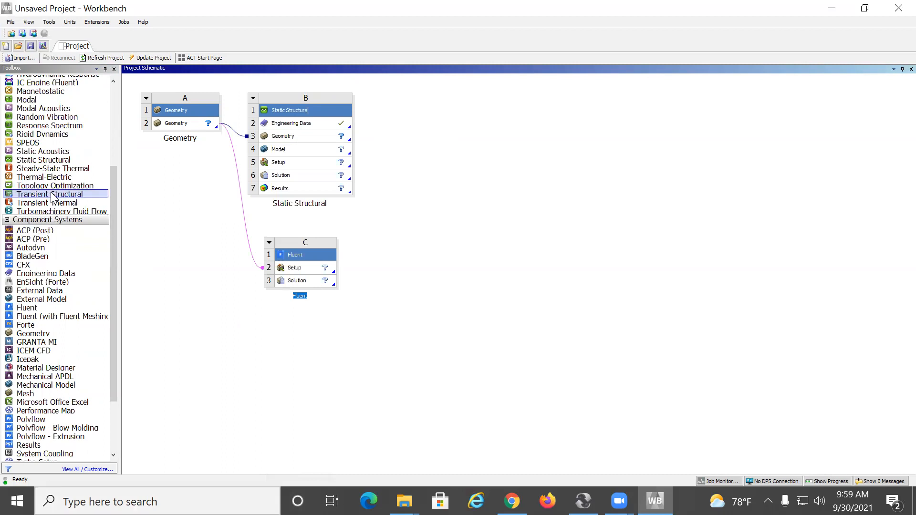
# - Link a Transient Thermal system to the shared geometry and attach a Static Structural system to its solution
pyautogui.moveTo(45, 204); pyautogui.dragTo(182, 128)
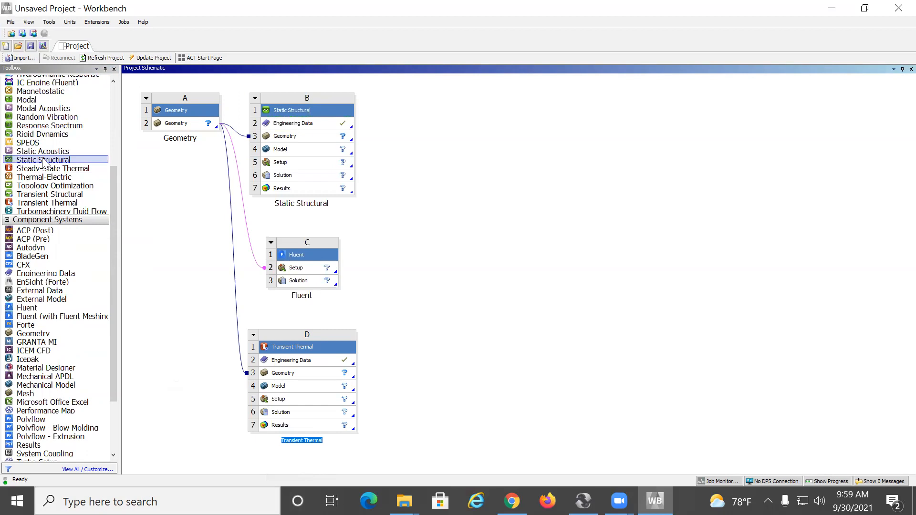
pyautogui.moveTo(50, 165); pyautogui.dragTo(311, 413)
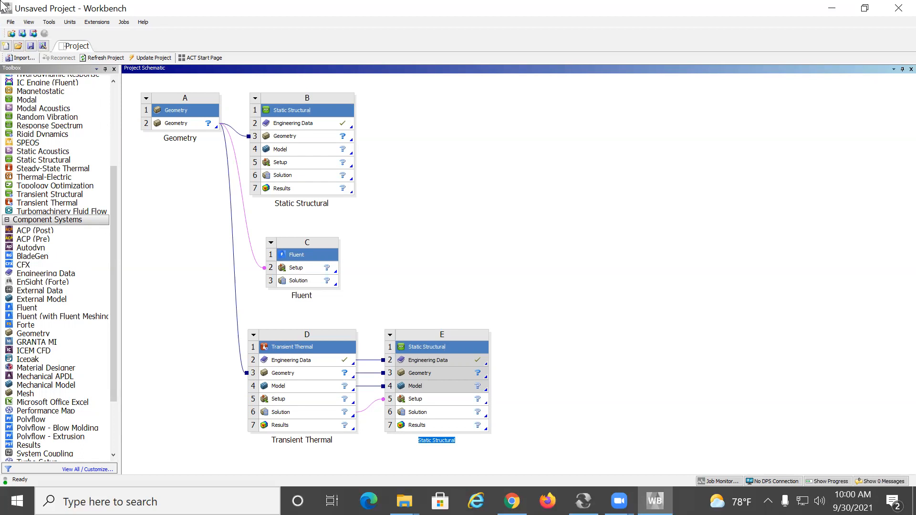
# - Start a new project, discarding the current schematic without saving it
pyautogui.click(10, 22)
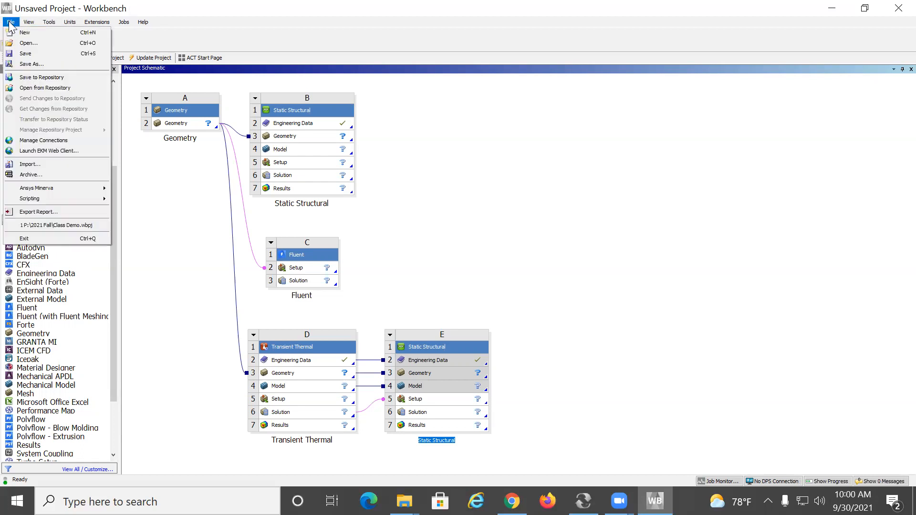
pyautogui.click(24, 33)
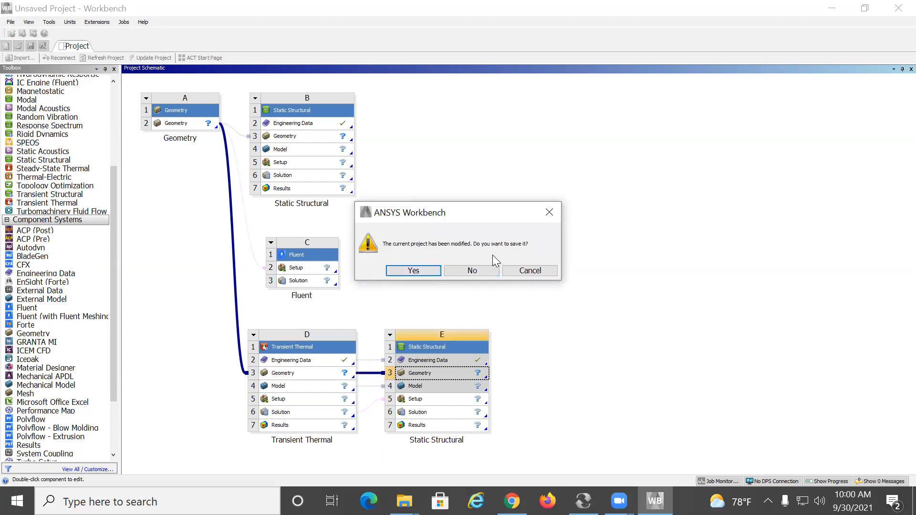
pyautogui.click(469, 273)
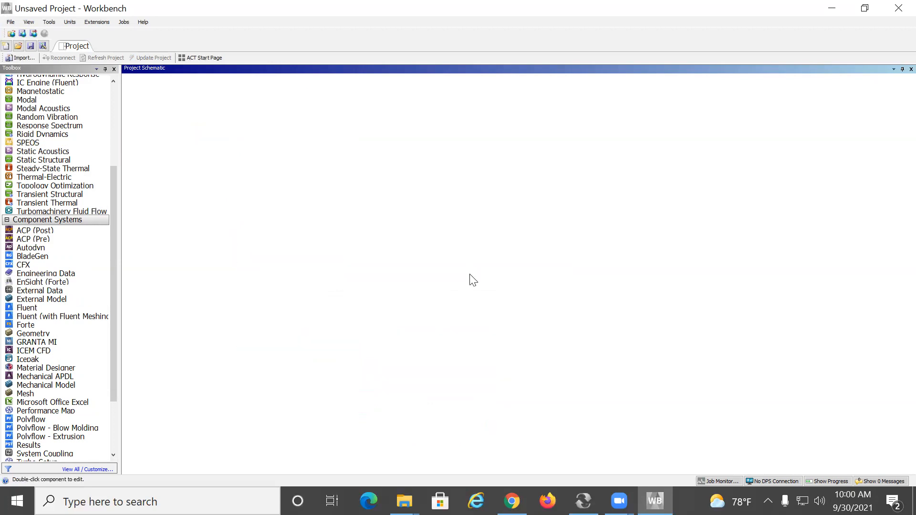
# - Add a standalone Static Structural system to the empty schematic and open its Engineering Data
pyautogui.scroll(3, 24, 231)
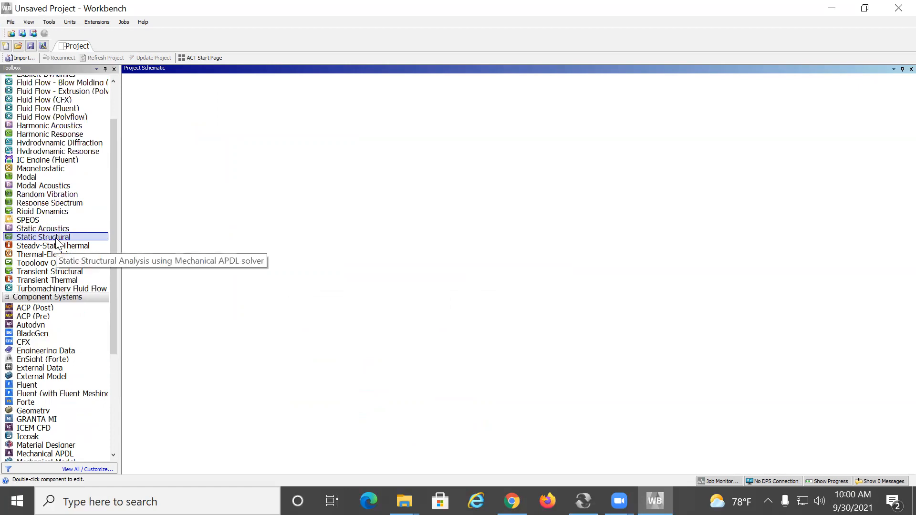
pyautogui.doubleClick(57, 243)
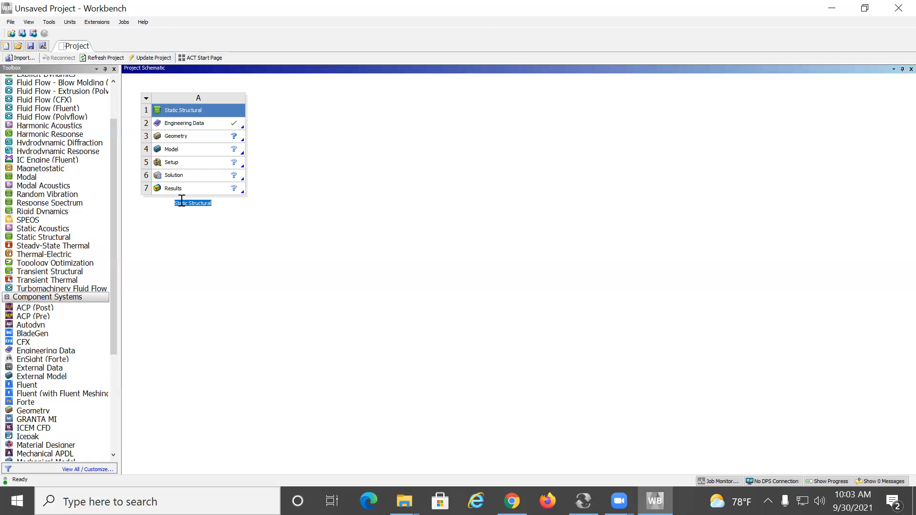
pyautogui.doubleClick(179, 125)
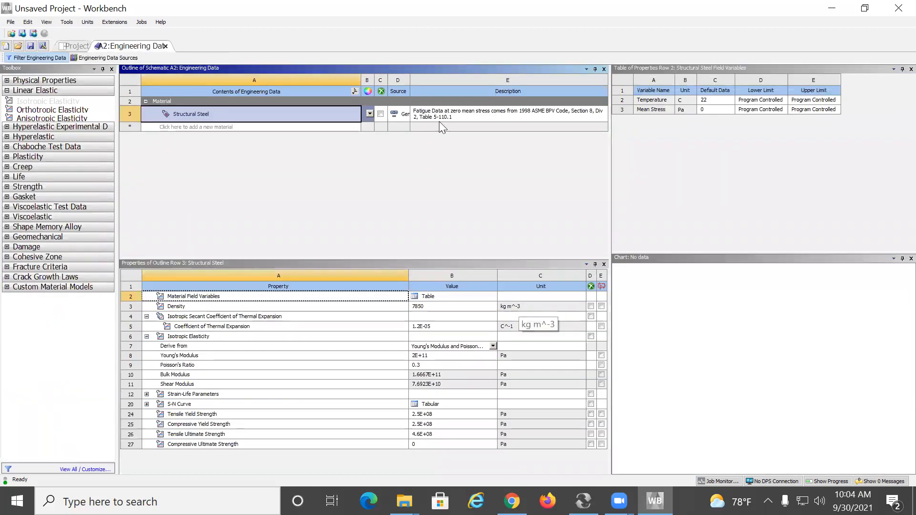
pyautogui.click(70, 47)
pyautogui.click(128, 46)
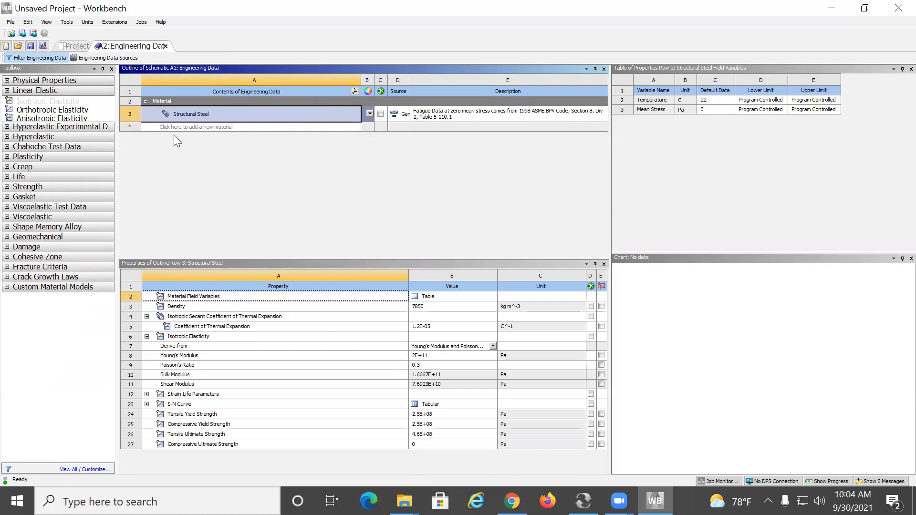
# - Create a new material named Class Material in Engineering Data and add Isotropic Elasticity to its properties
pyautogui.click(215, 127)
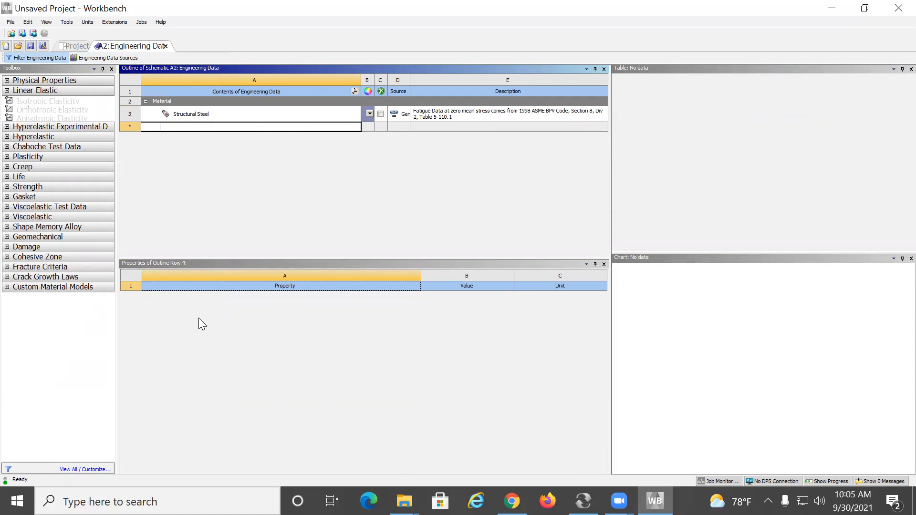
pyautogui.write('class Materi')
pyautogui.press('BackSpace')
pyautogui.press('BackSpace')
pyautogui.press('Return')
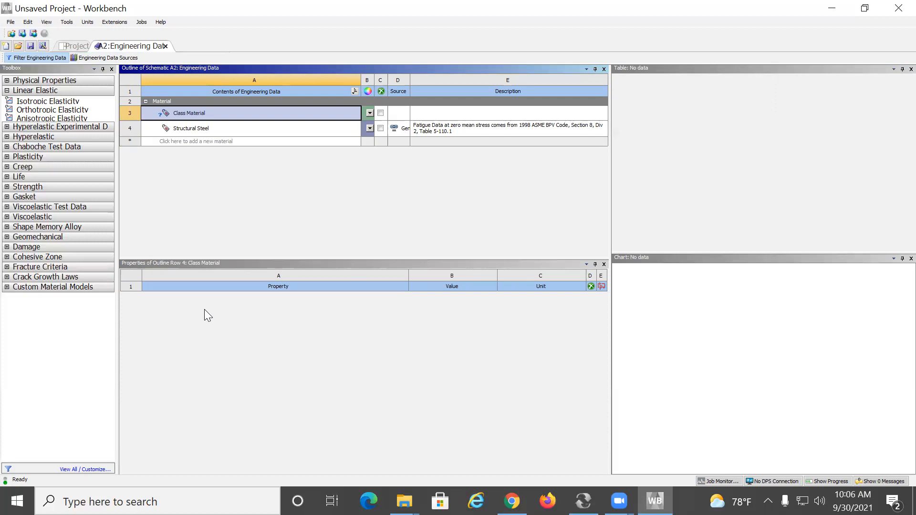
pyautogui.click(44, 102)
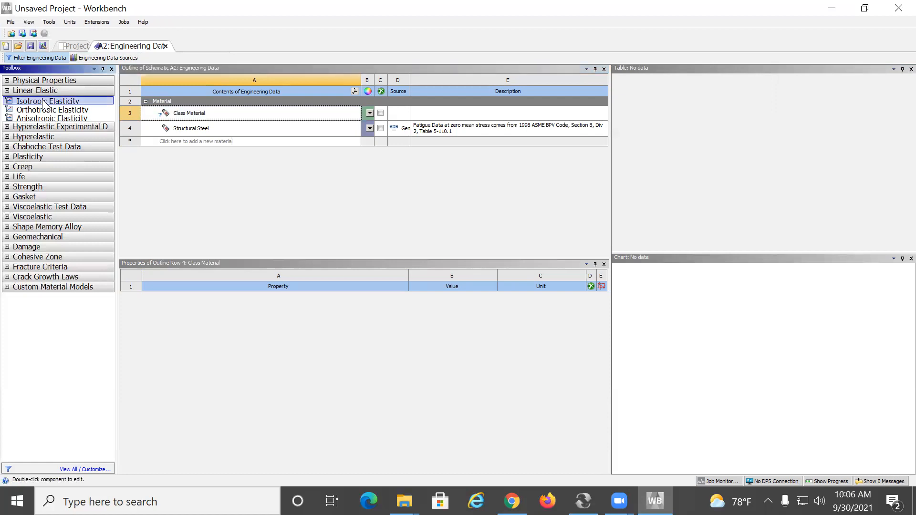
pyautogui.doubleClick(44, 102)
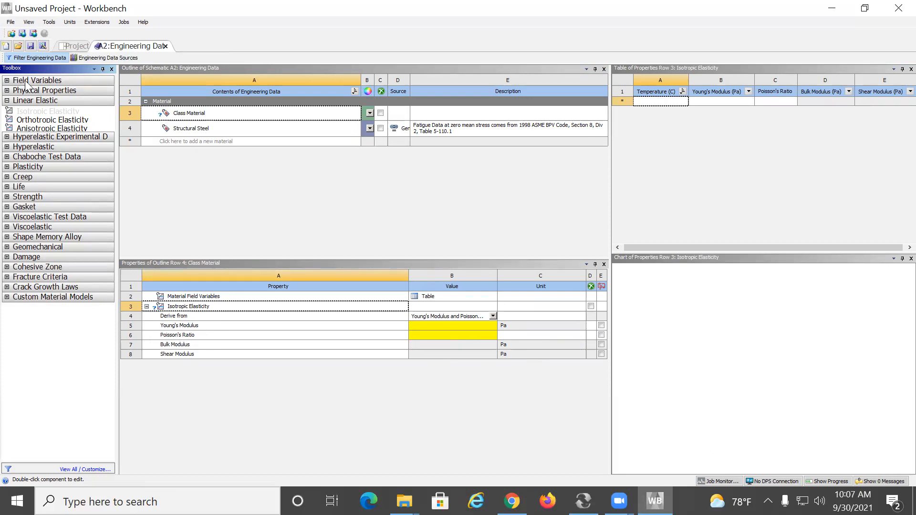
# - Switch the project units to U.S. Engineering (lb, in, s, R, A, lbf, V)
pyautogui.click(70, 24)
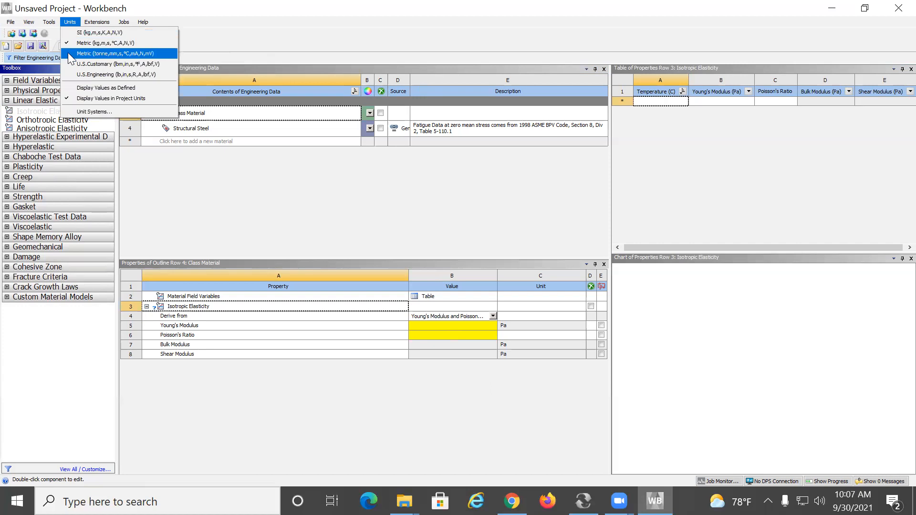
pyautogui.click(112, 75)
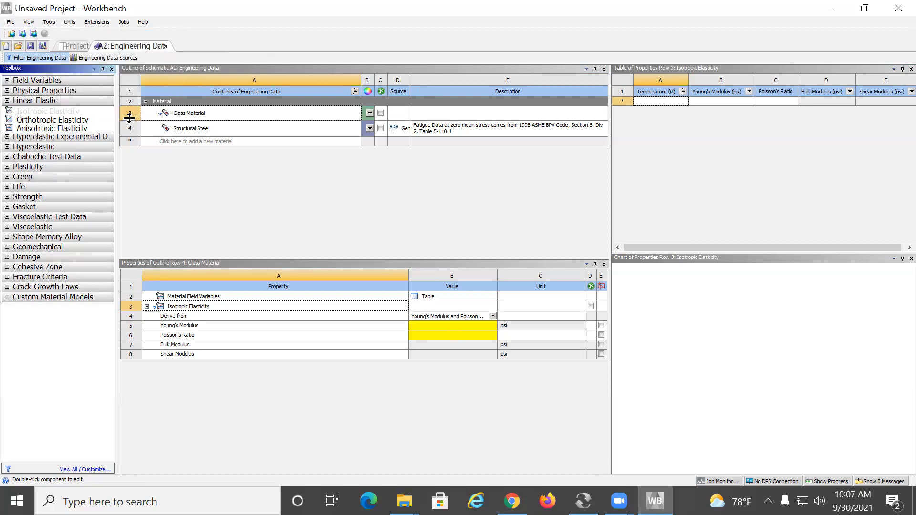
pyautogui.click(69, 22)
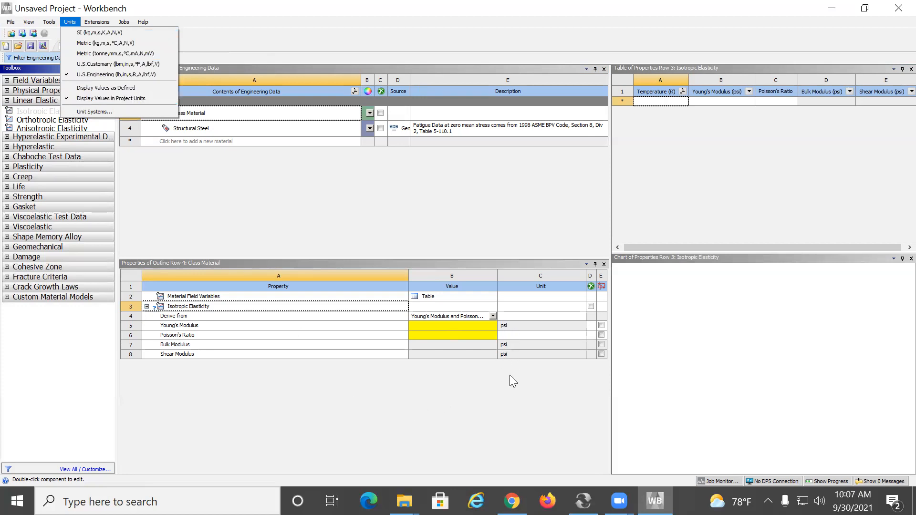
# - Set Class Material's Young's Modulus to 10e6 psi and its Poisson's Ratio to 0.3
pyautogui.click(423, 326)
pyautogui.write('1')
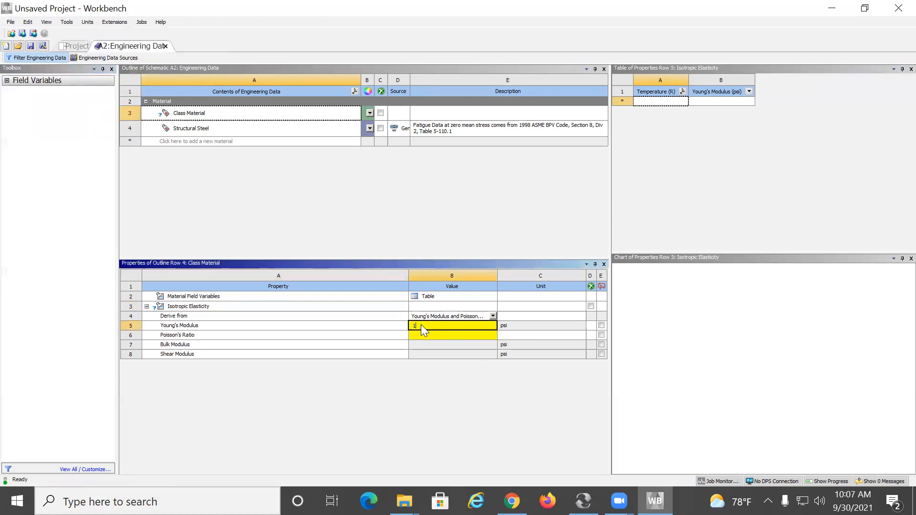
pyautogui.write('0e6')
pyautogui.press('Return')
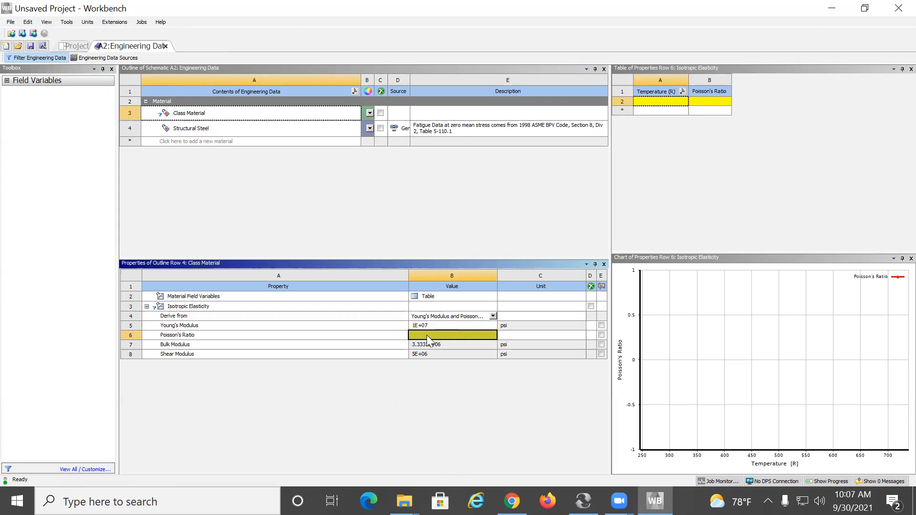
pyautogui.write('0.3')
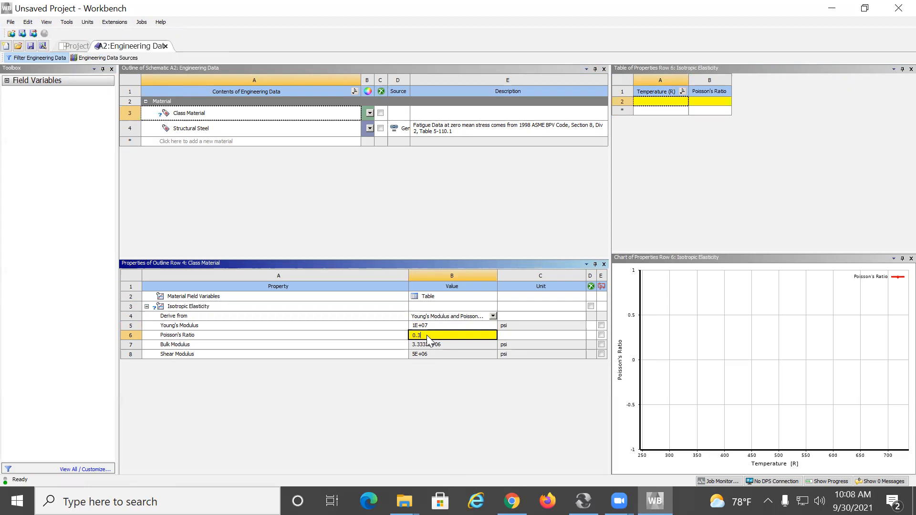
pyautogui.press('Return')
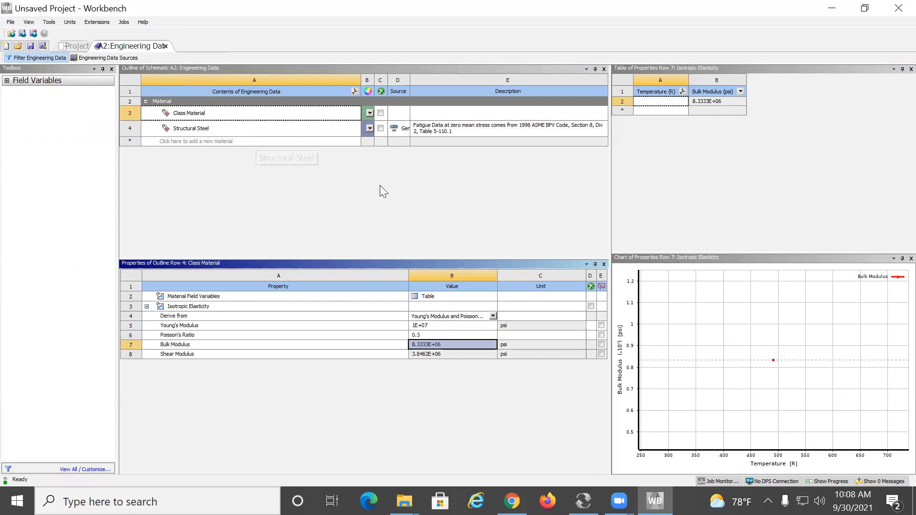
# - Return from Engineering Data to the project schematic
pyautogui.click(62, 45)
pyautogui.click(132, 48)
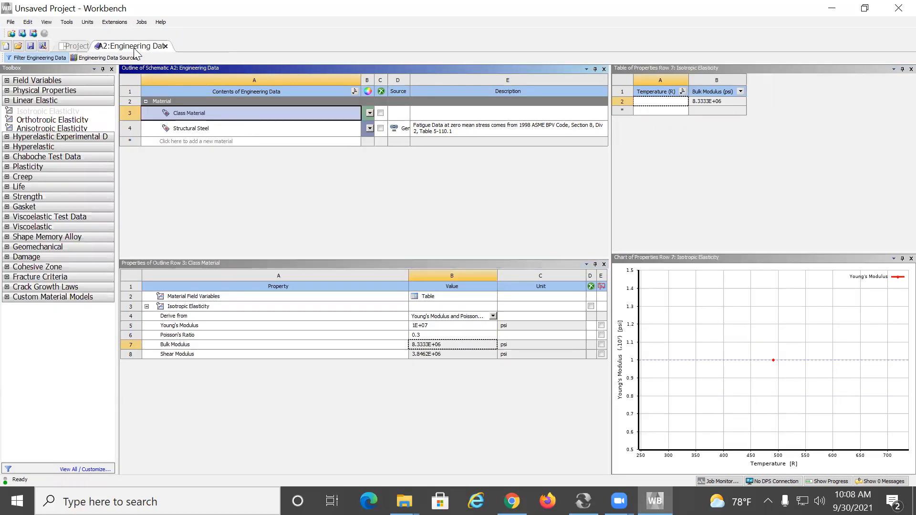
pyautogui.click(69, 47)
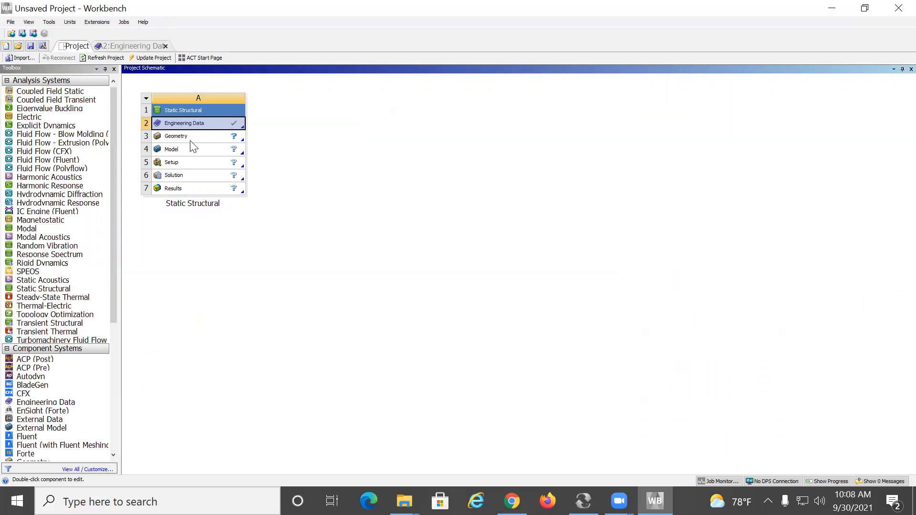
# - Review the file formats accepted when importing geometry into the Static Structural system, without importing a file
pyautogui.click(191, 140)
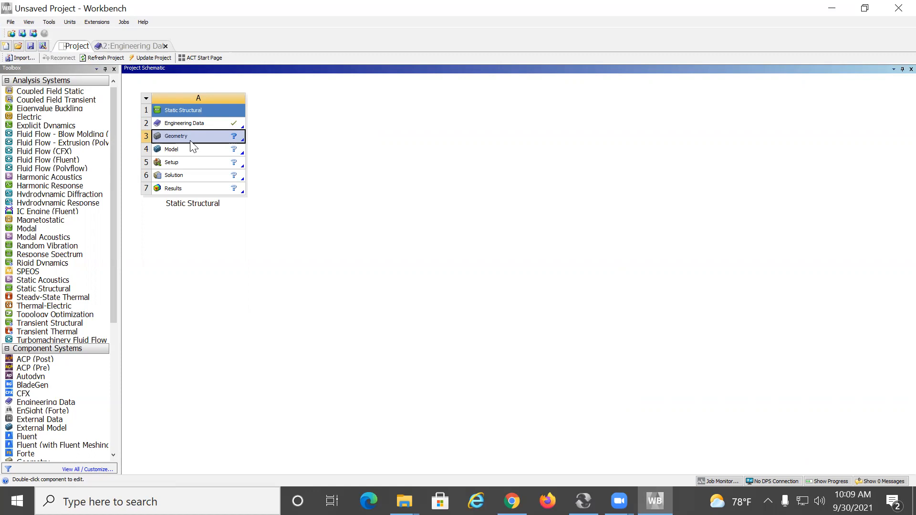
pyautogui.rightClick(192, 145)
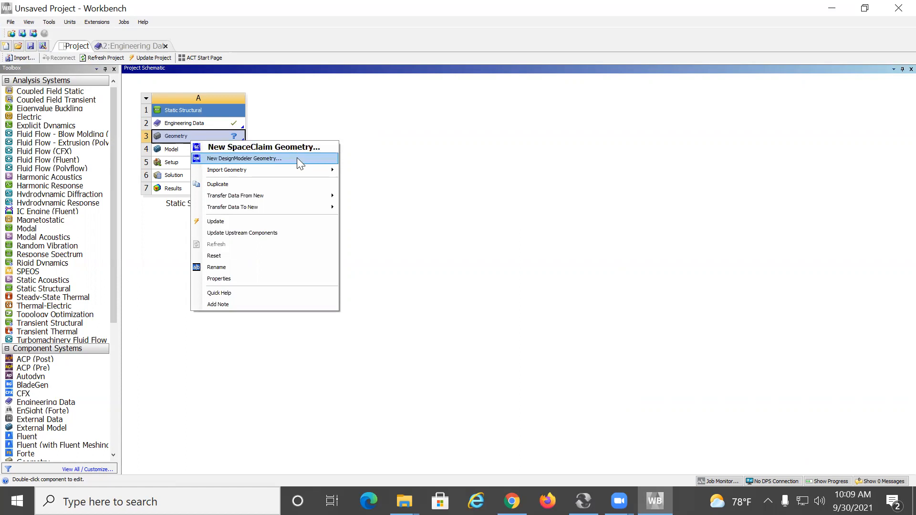
pyautogui.moveTo(294, 171)
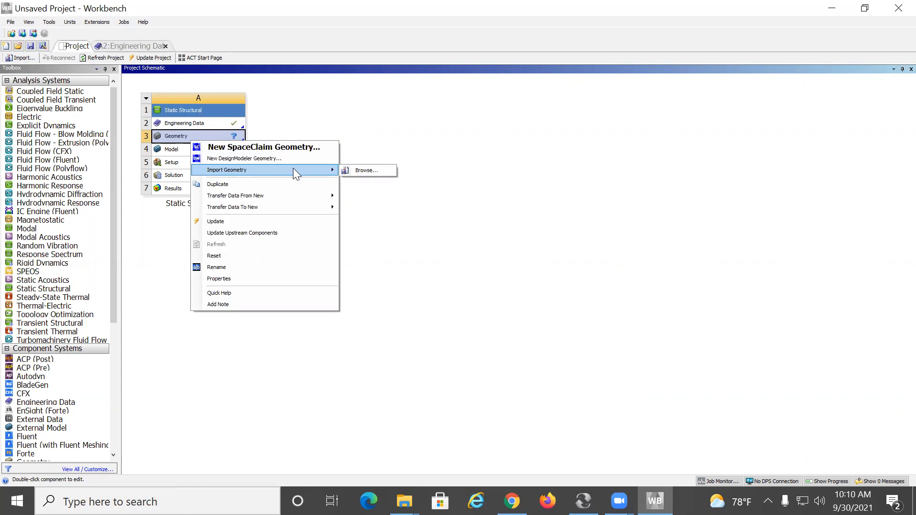
pyautogui.click(366, 171)
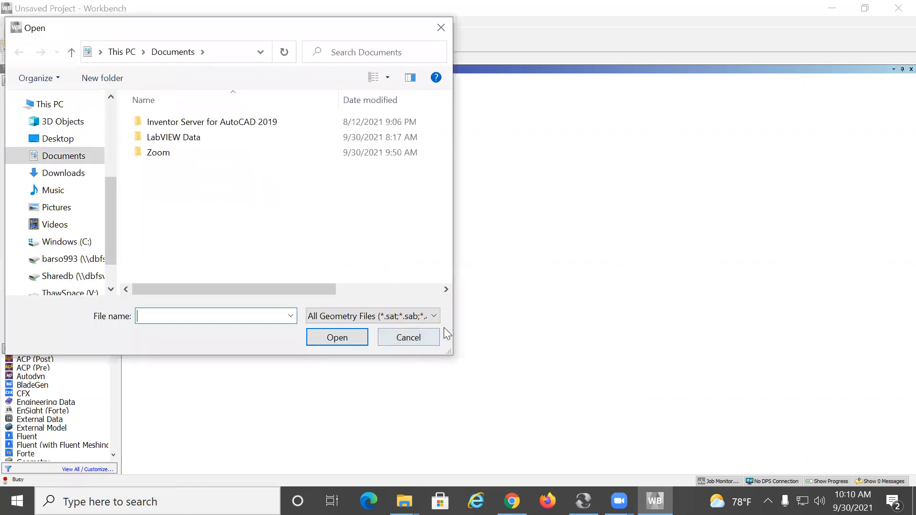
pyautogui.click(432, 317)
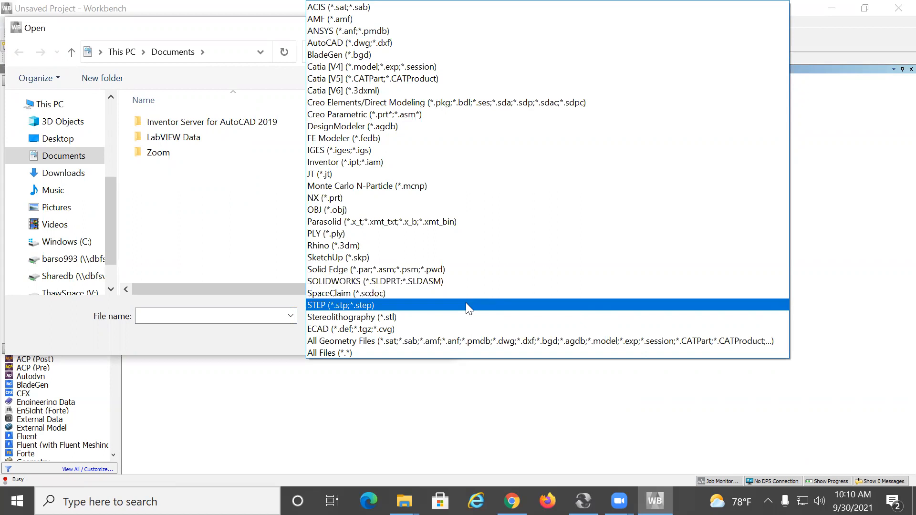
pyautogui.click(265, 407)
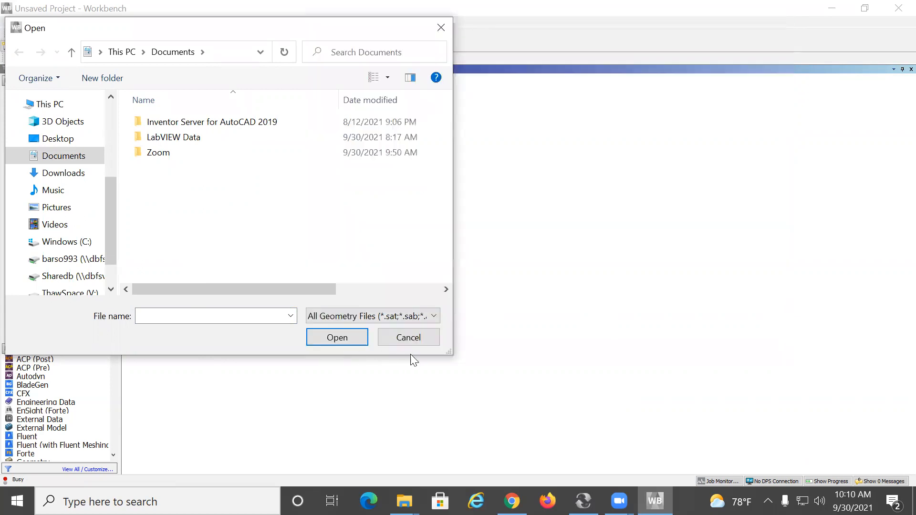
pyautogui.click(415, 338)
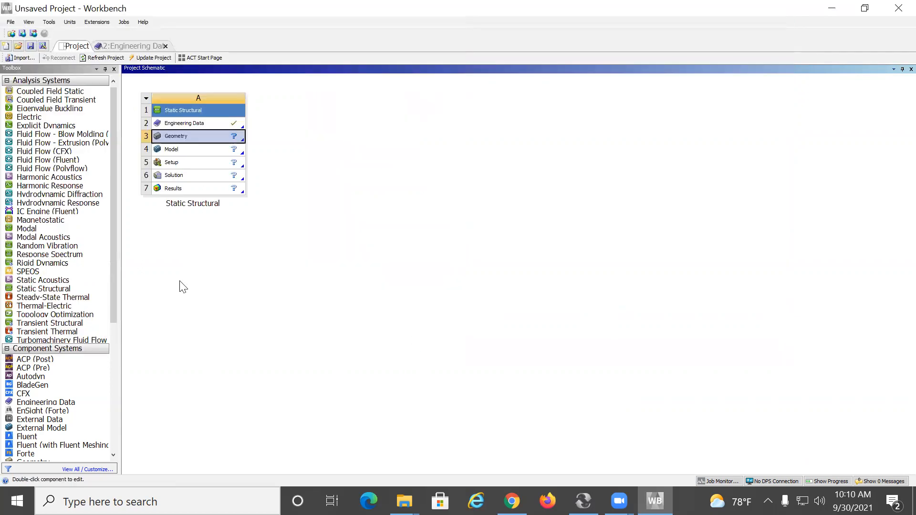
# - Start a new DesignModeler geometry for the Static Structural system
pyautogui.rightClick(182, 134)
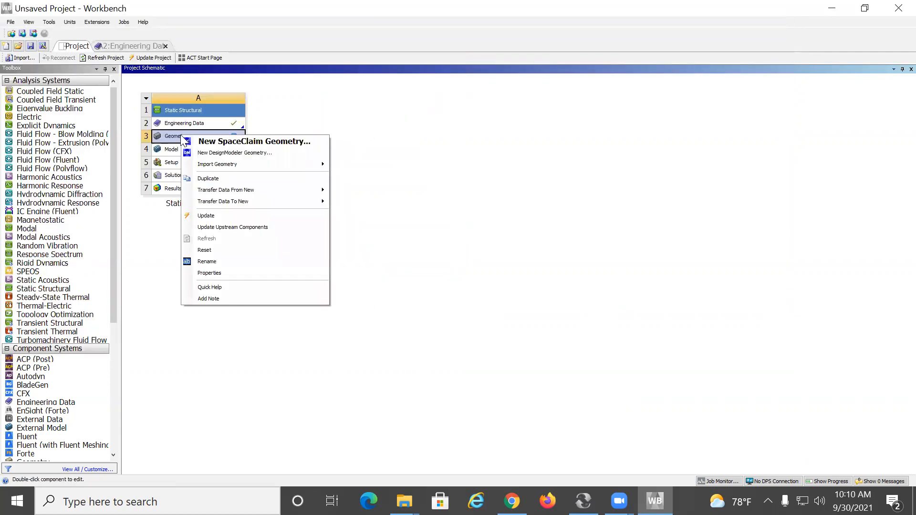
pyautogui.click(201, 152)
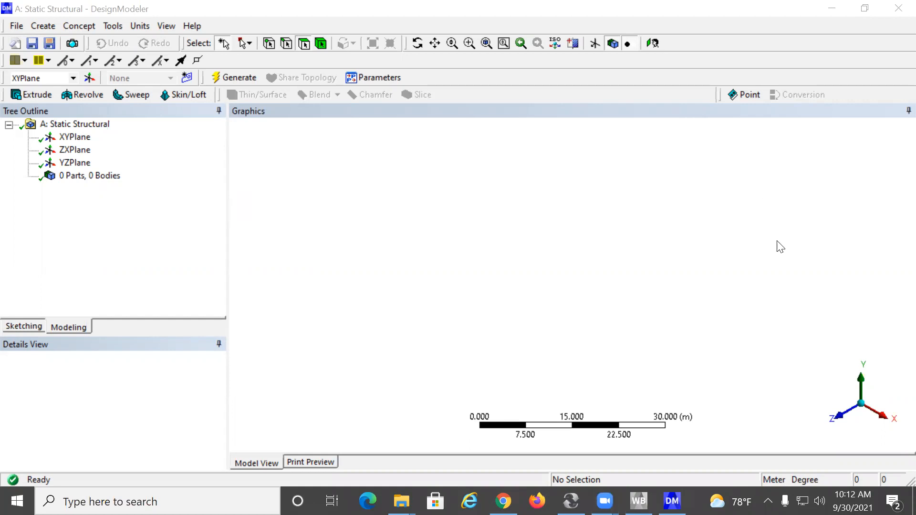
# - Display the plane axes facing the XY plane and set the geometry's length unit to inches
pyautogui.click(595, 42)
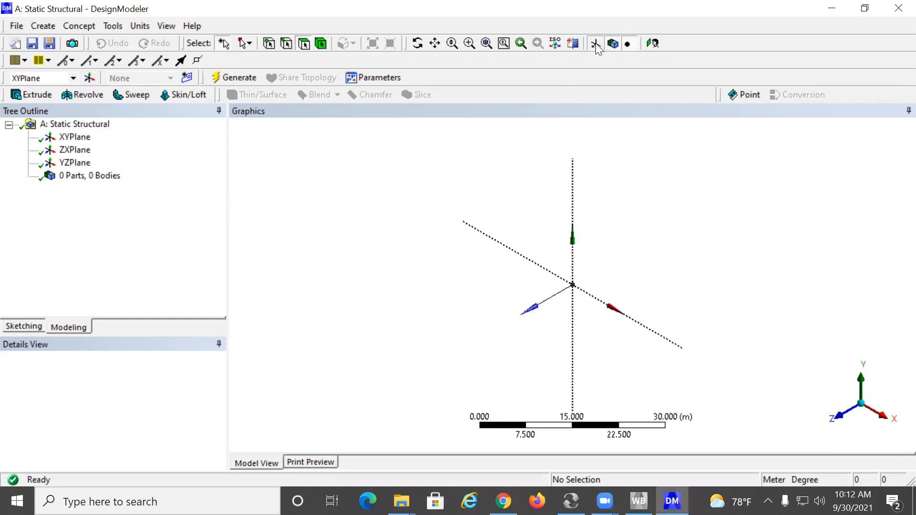
pyautogui.click(835, 428)
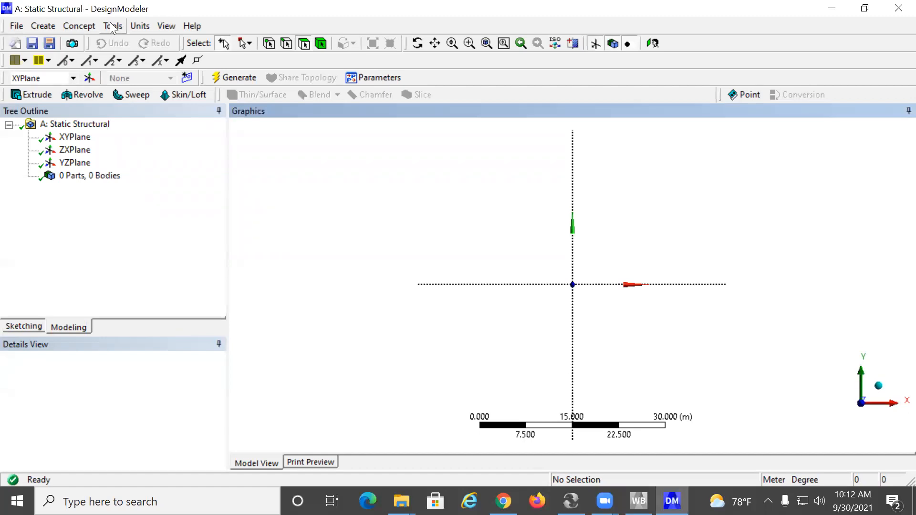
pyautogui.click(140, 31)
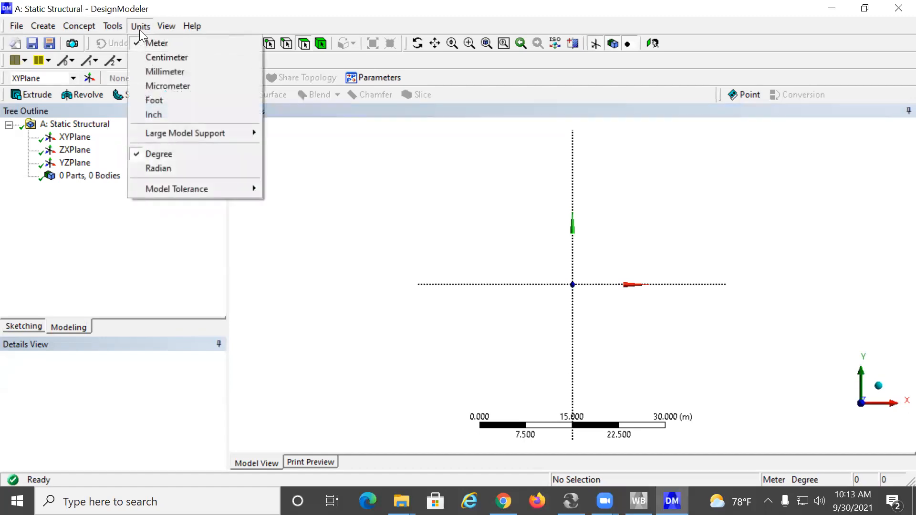
pyautogui.click(165, 113)
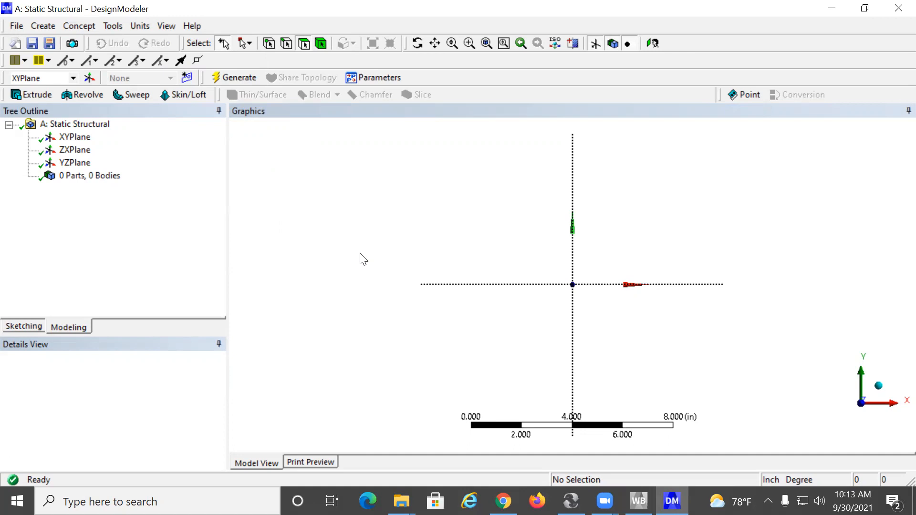
# - Generate a construction point at the origin, defined by manual input with X, Y and Z coordinates of 0 in
pyautogui.moveTo(537, 190); pyautogui.dragTo(903, 342)
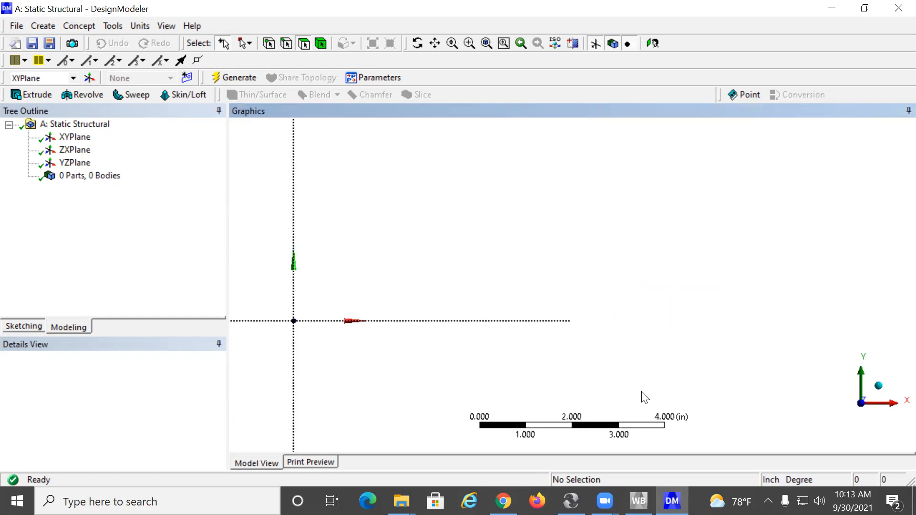
pyautogui.scroll(-8, 642, 324)
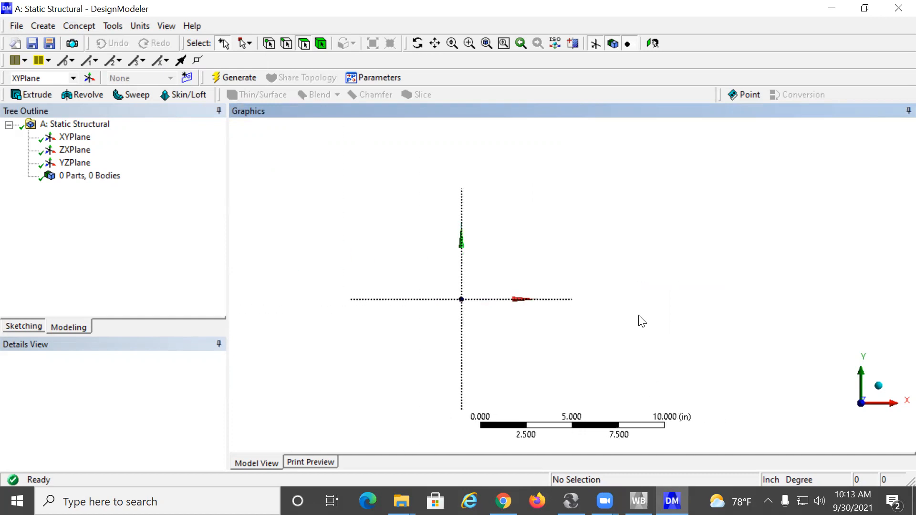
pyautogui.scroll(-2, 646, 316)
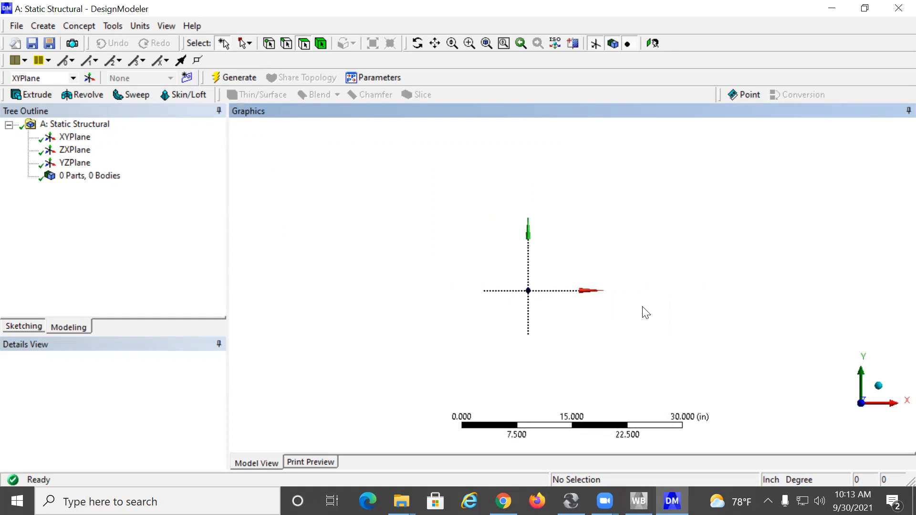
pyautogui.scroll(-2, 645, 314)
pyautogui.scroll(-3, 643, 312)
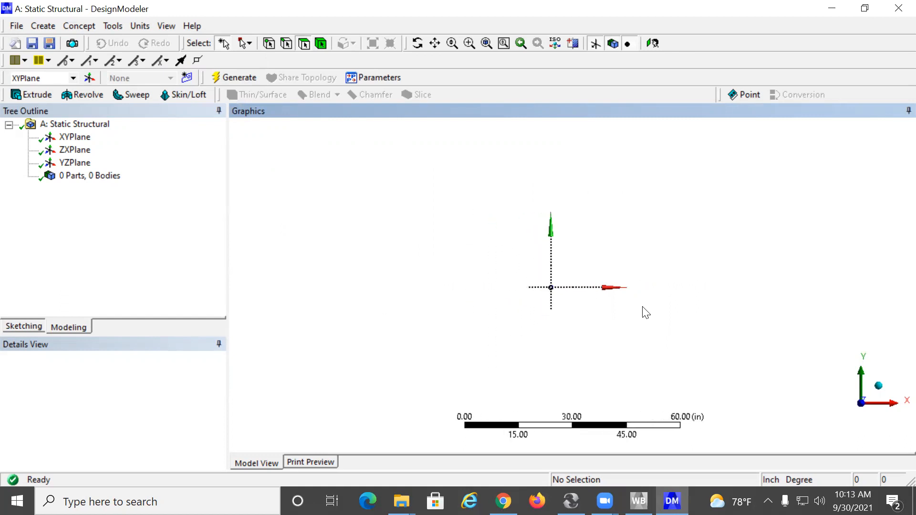
pyautogui.moveTo(529, 246); pyautogui.dragTo(907, 308, button='right')
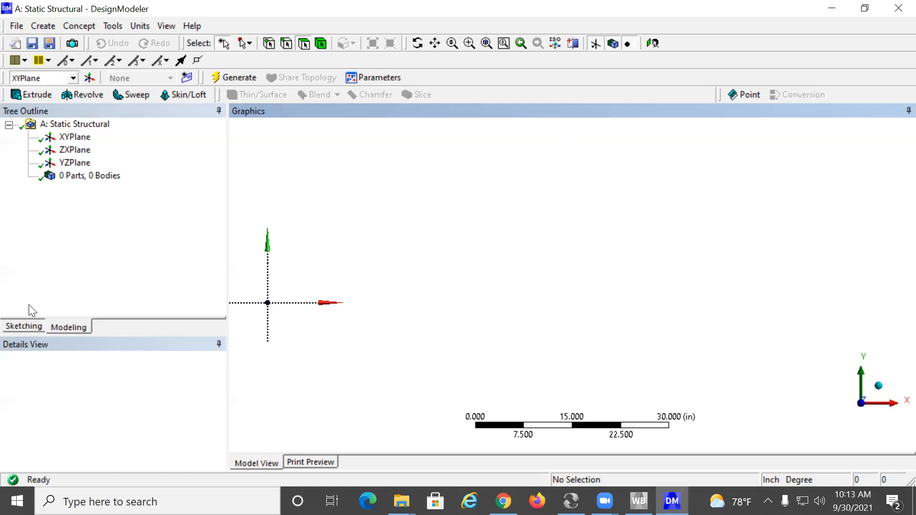
pyautogui.click(42, 26)
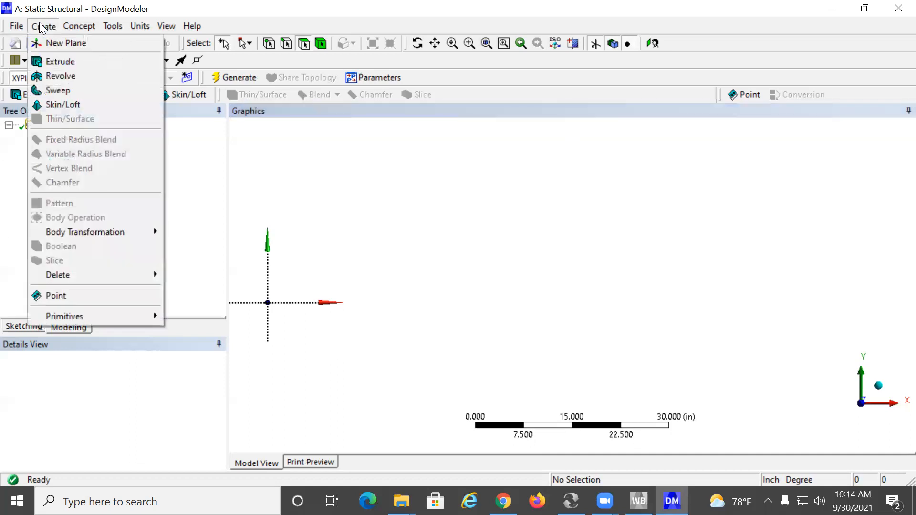
pyautogui.click(69, 297)
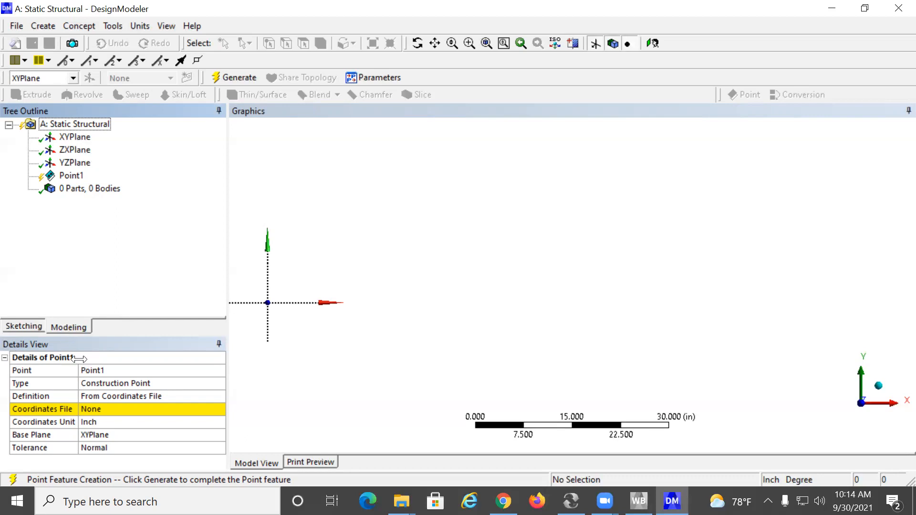
pyautogui.click(96, 371)
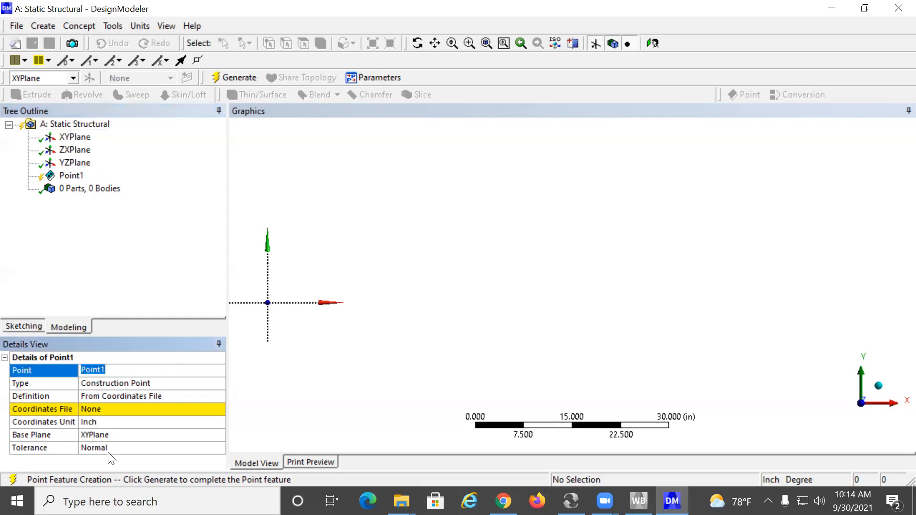
pyautogui.click(115, 383)
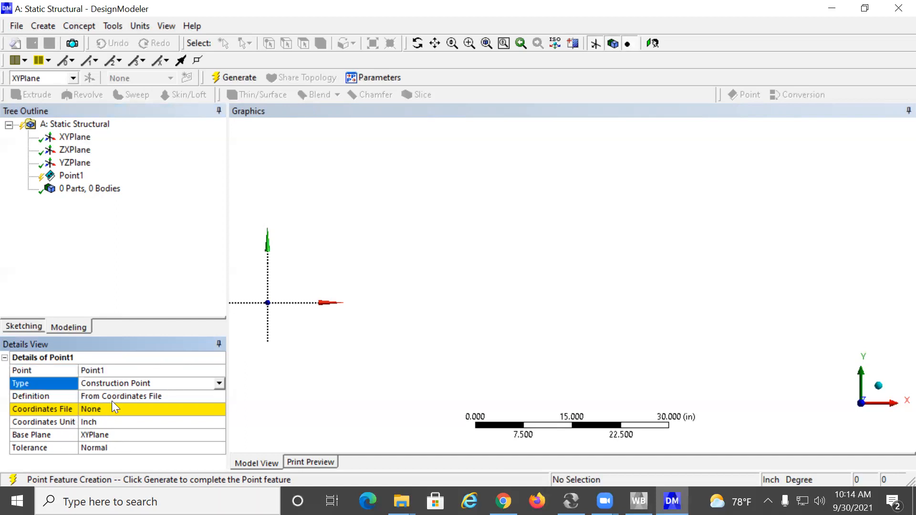
pyautogui.click(76, 395)
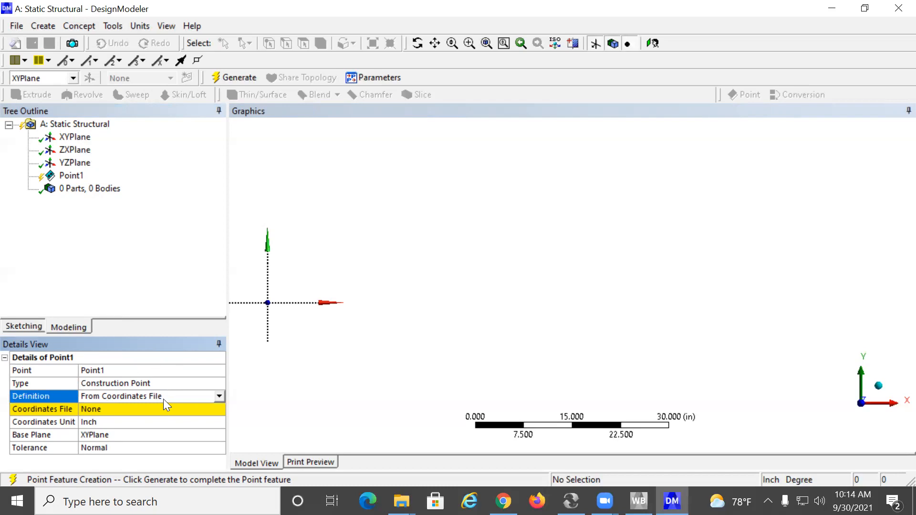
pyautogui.click(219, 396)
pyautogui.click(135, 444)
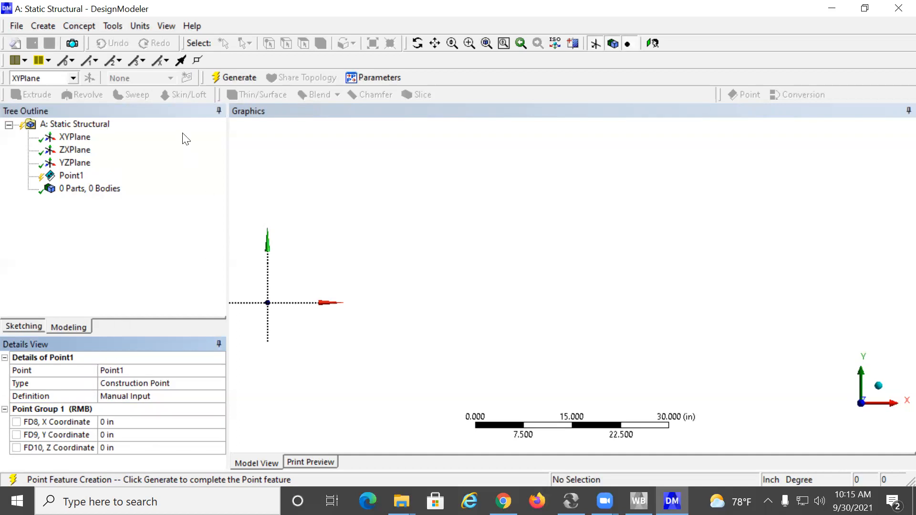
pyautogui.click(226, 77)
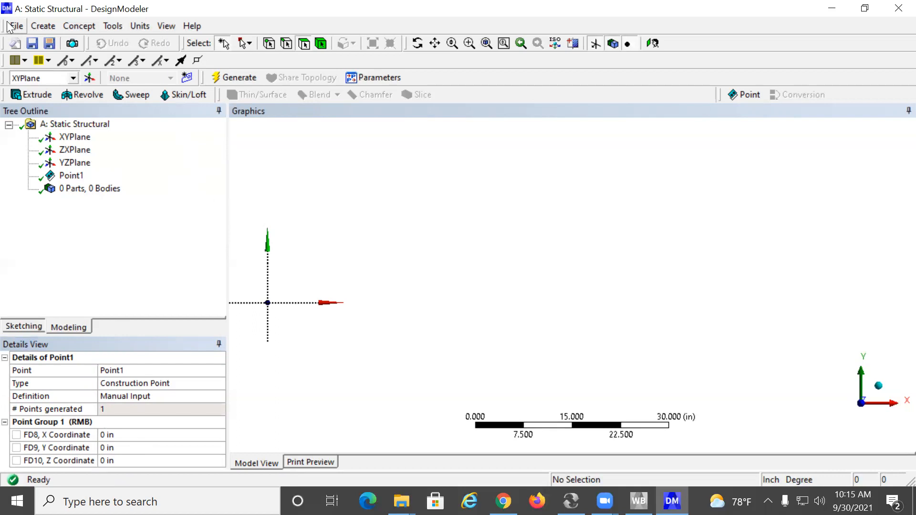
# - Generate a second construction point, defined by manual input, with X coordinate 120 in and Y and Z coordinates left at 0 in
pyautogui.click(41, 26)
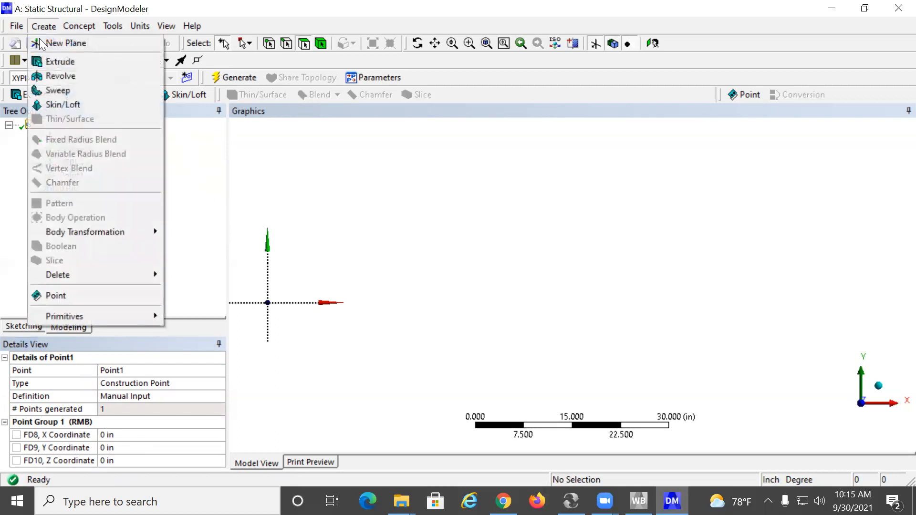
pyautogui.click(60, 298)
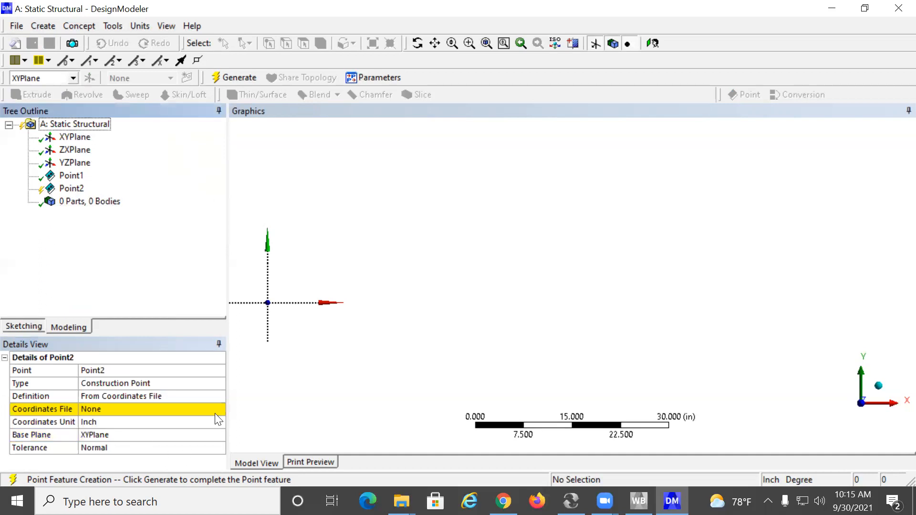
pyautogui.click(216, 396)
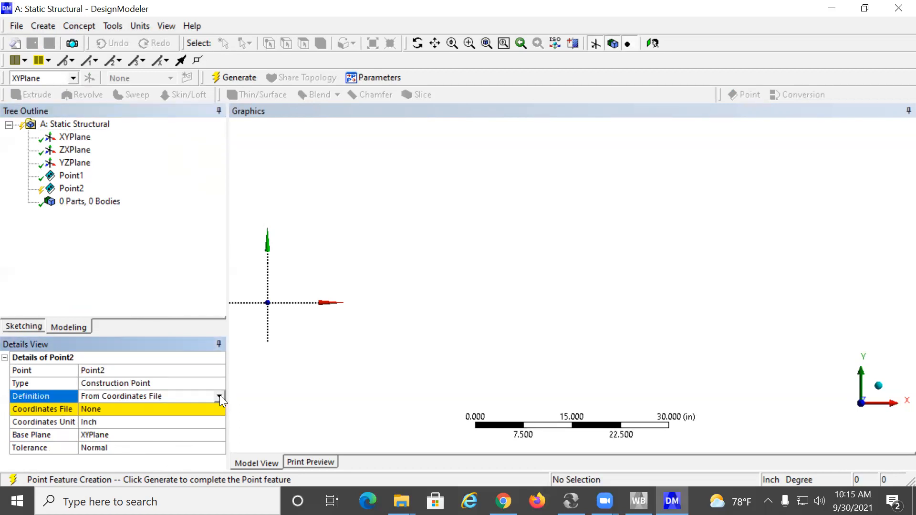
pyautogui.click(219, 396)
pyautogui.click(160, 445)
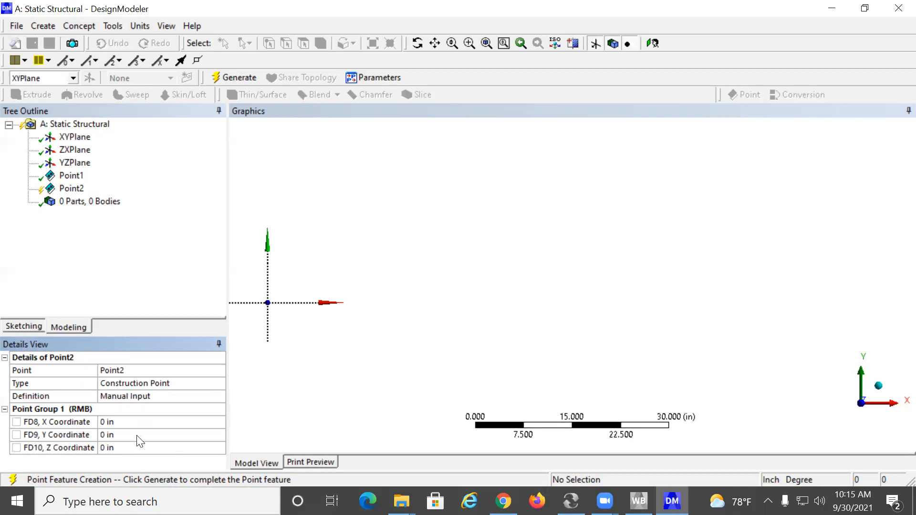
pyautogui.click(133, 422)
pyautogui.write('120')
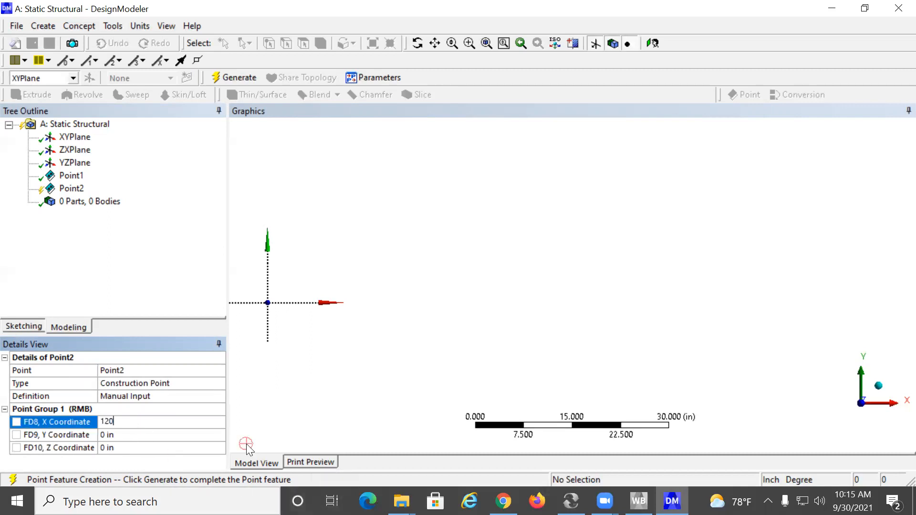
pyautogui.press('Return')
pyautogui.middleClick(247, 449)
pyautogui.press('F5')
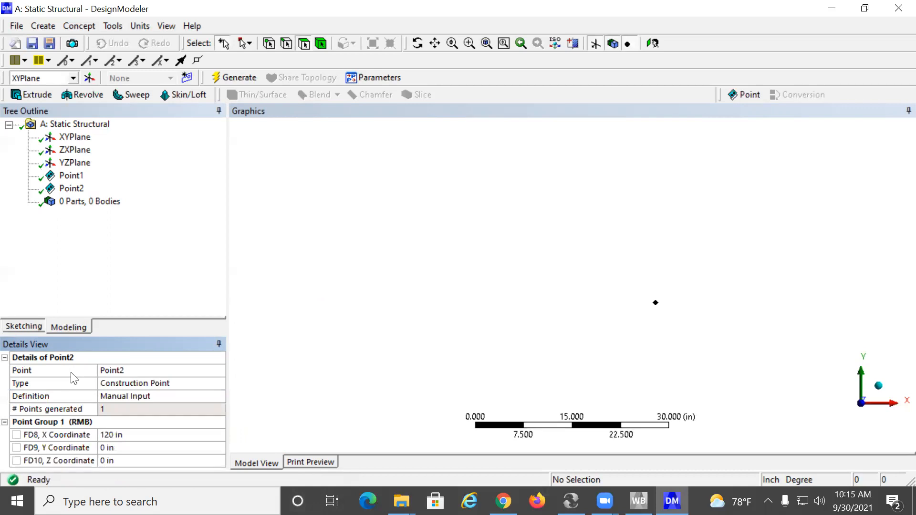
# - Generate a line from points joining the construction point at the origin to the one at X 120 in, using Add Material
pyautogui.scroll(-1, 544, 275)
pyautogui.scroll(-2, 547, 280)
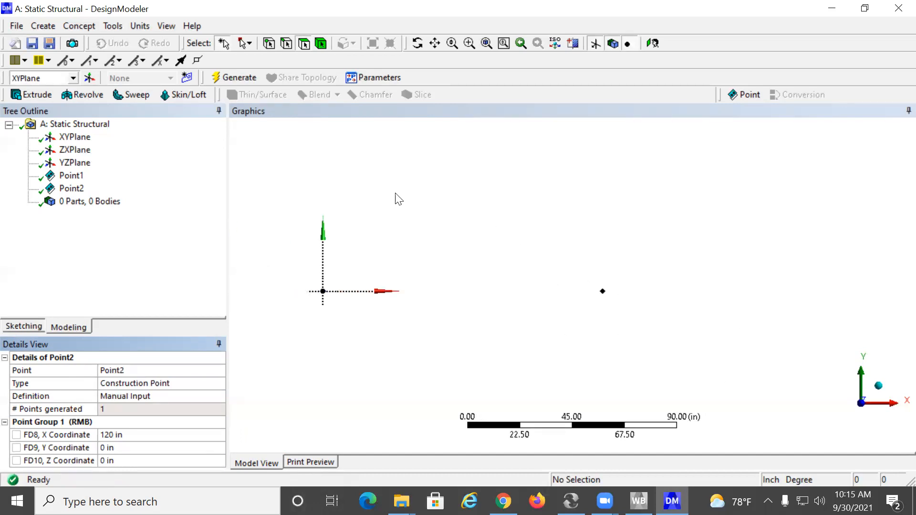
pyautogui.moveTo(668, 352); pyautogui.dragTo(281, 237, button='right')
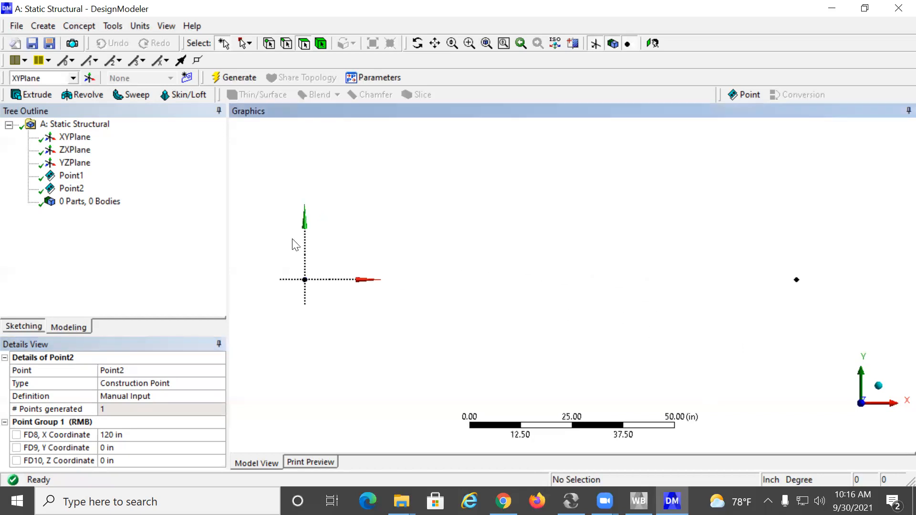
pyautogui.moveTo(672, 500)
pyautogui.click(80, 27)
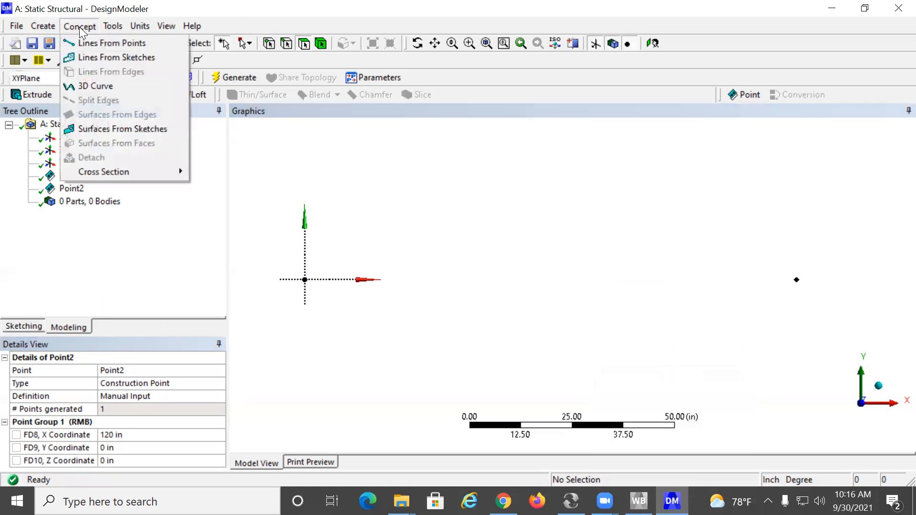
pyautogui.click(100, 45)
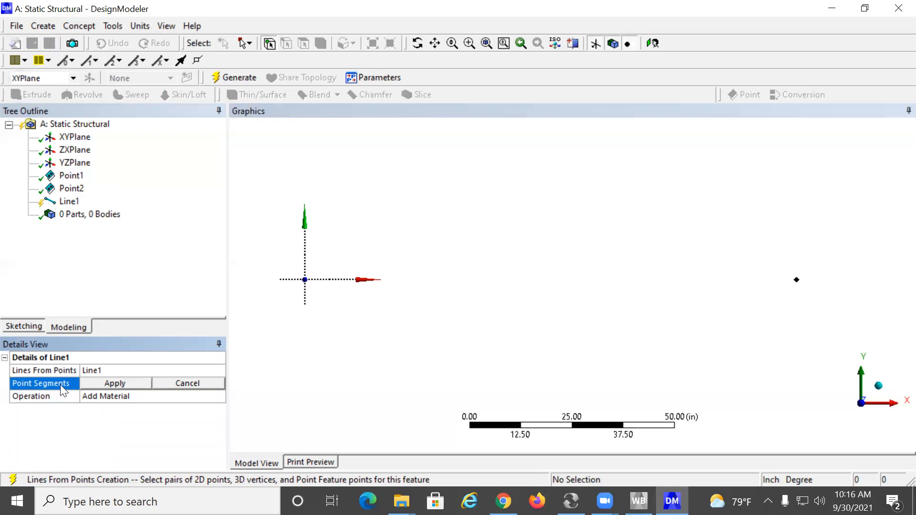
pyautogui.click(304, 279)
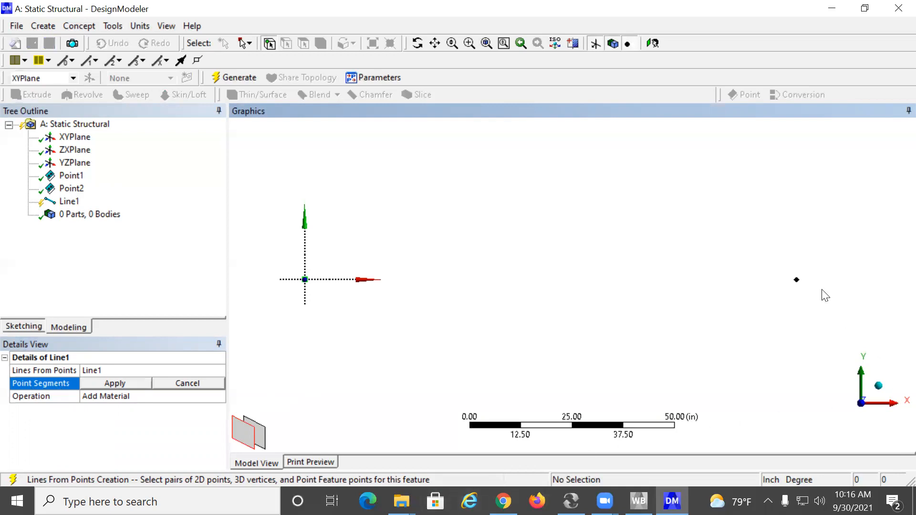
pyautogui.click(796, 280)
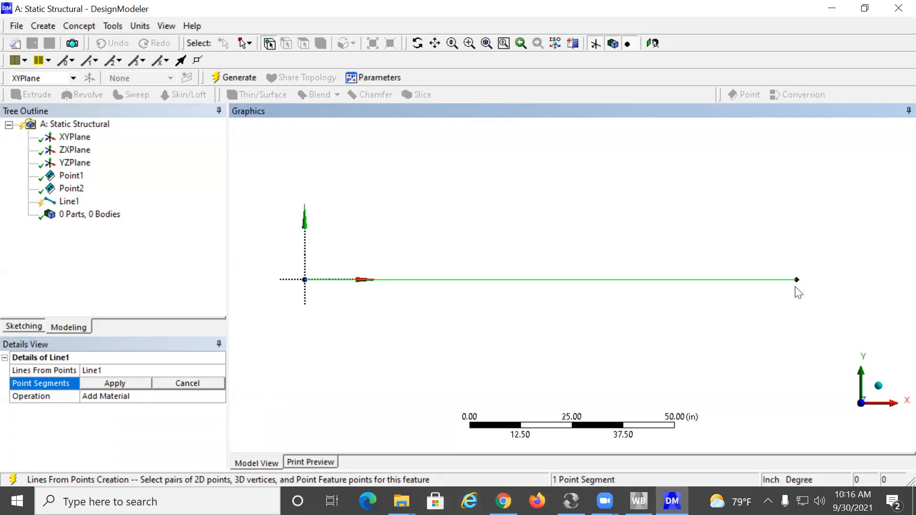
pyautogui.moveTo(503, 500)
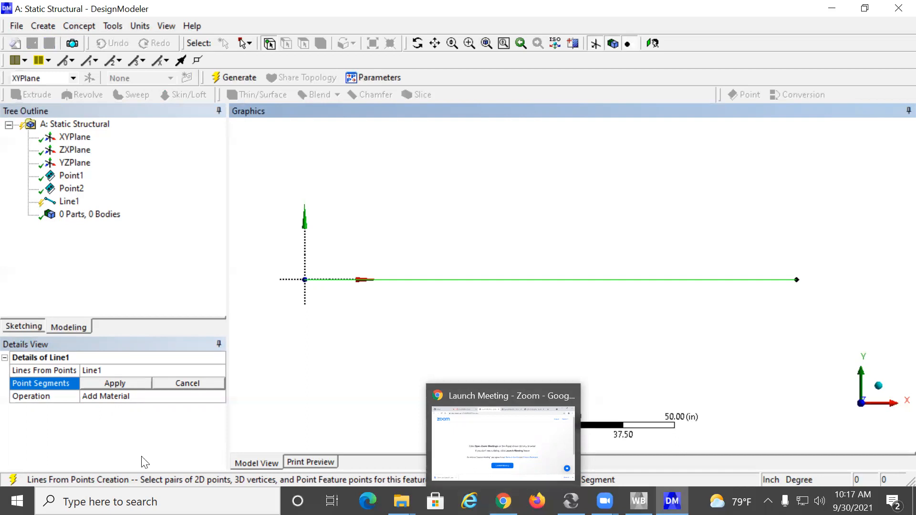
pyautogui.click(119, 384)
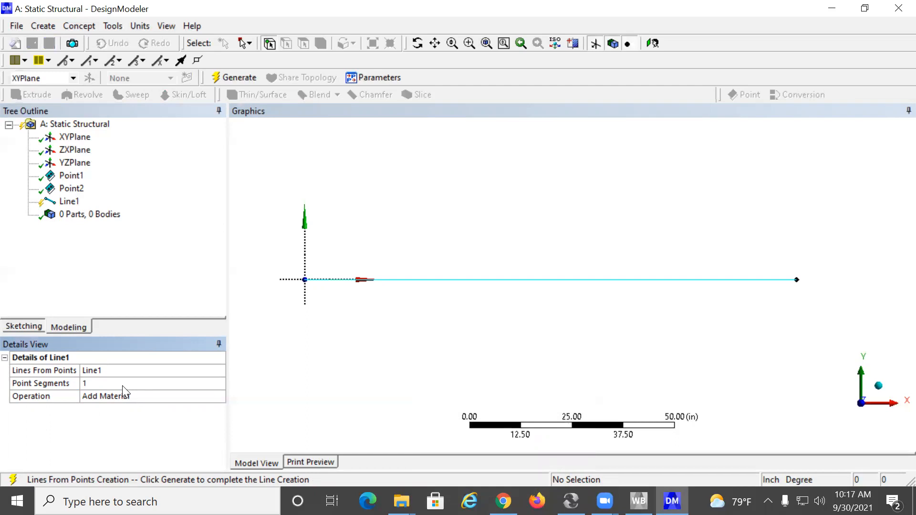
pyautogui.click(230, 78)
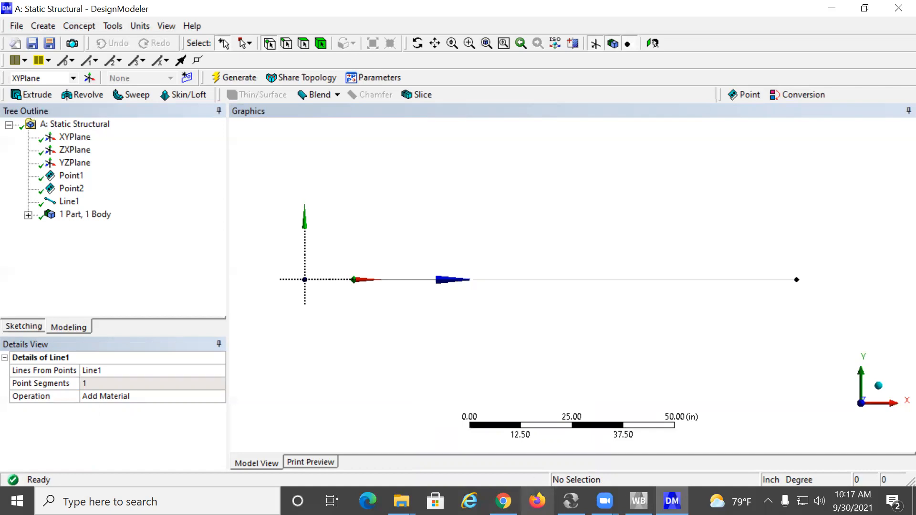
# - Open the line body's details under the part and add a rectangular cross section to the model
pyautogui.click(28, 215)
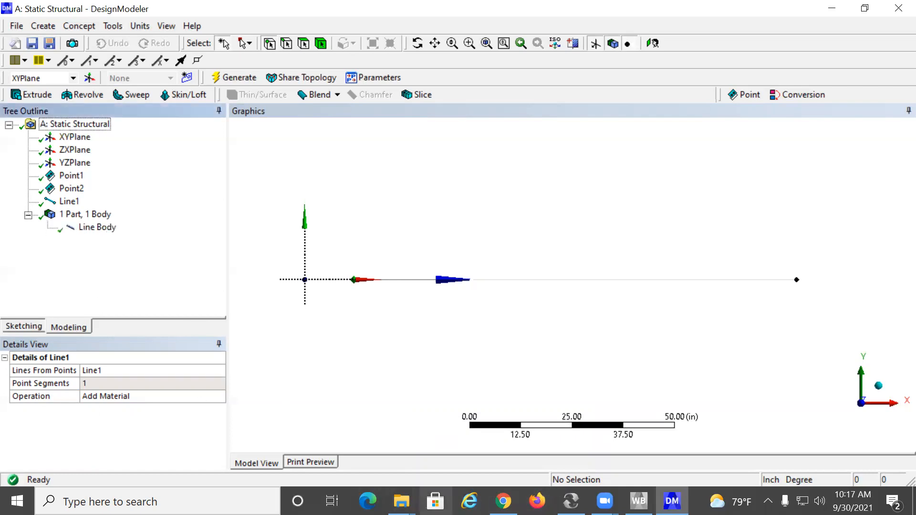
pyautogui.click(93, 227)
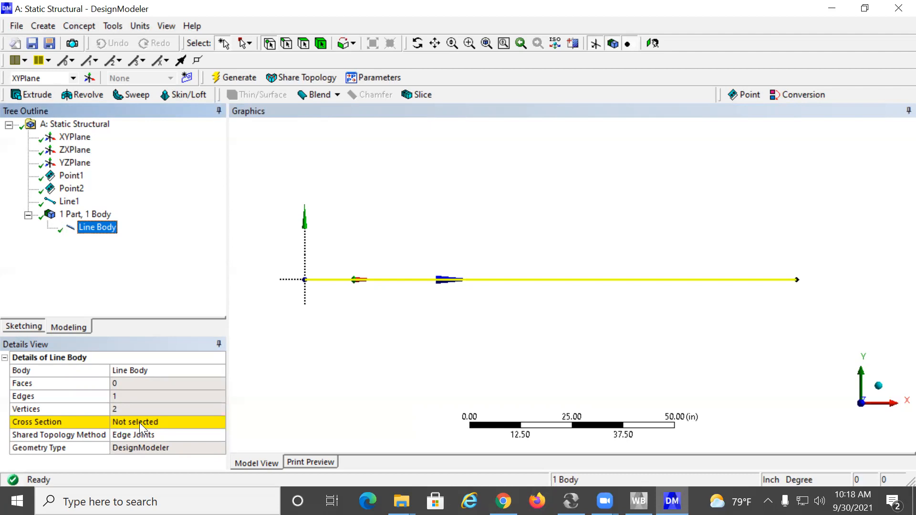
pyautogui.click(70, 27)
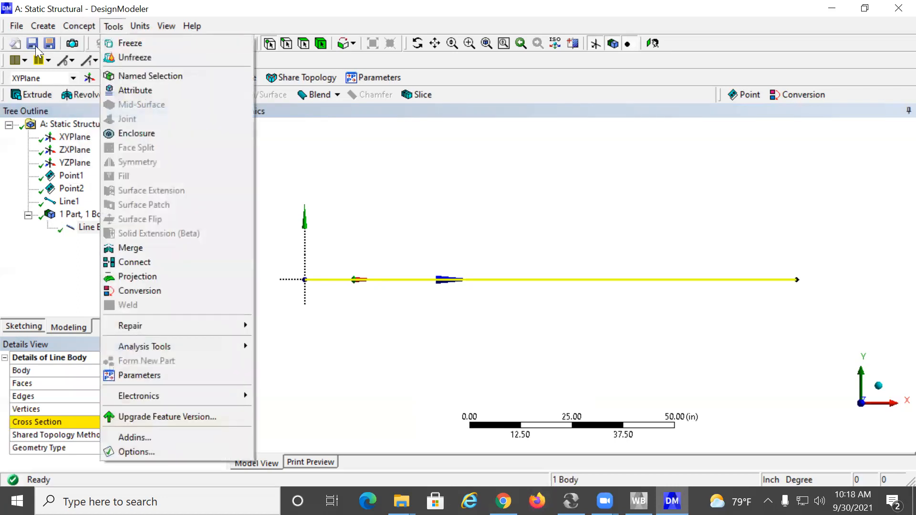
pyautogui.moveTo(104, 175)
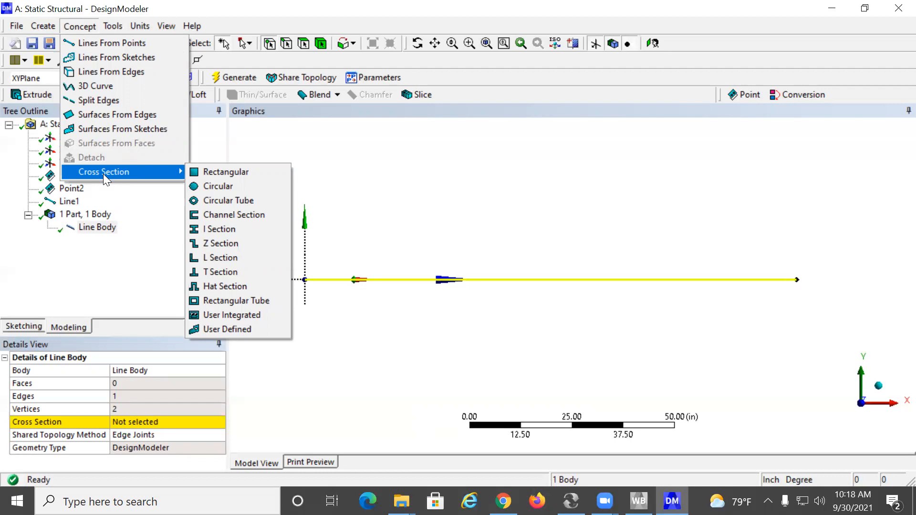
pyautogui.click(207, 170)
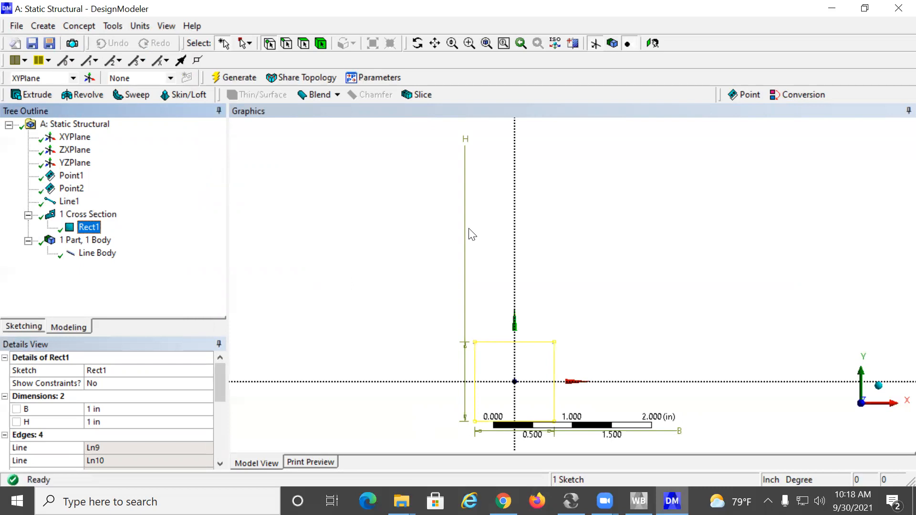
# - Set the rectangular cross section's dimensions to B 6 in and H 12 in
pyautogui.scroll(-2, 469, 232)
pyautogui.scroll(-1, 470, 231)
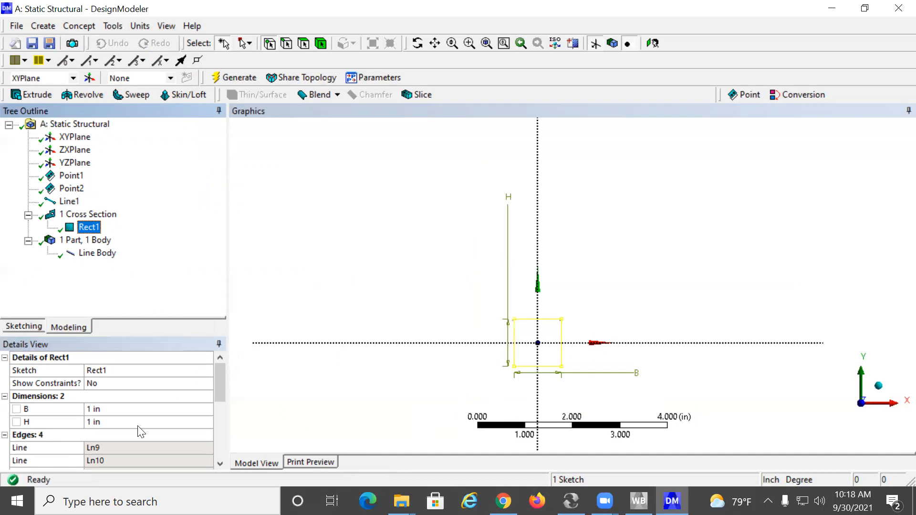
pyautogui.click(122, 408)
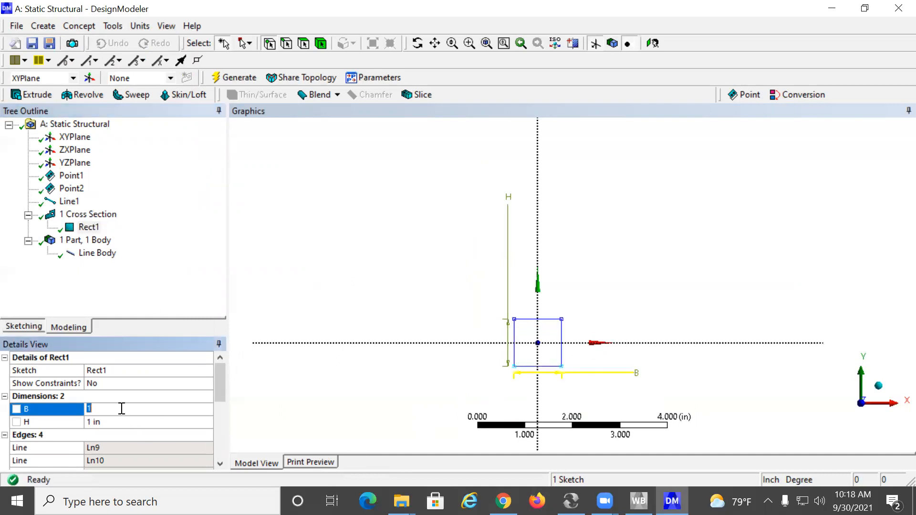
pyautogui.write('6')
pyautogui.click(120, 421)
pyautogui.write('12')
pyautogui.press('Return')
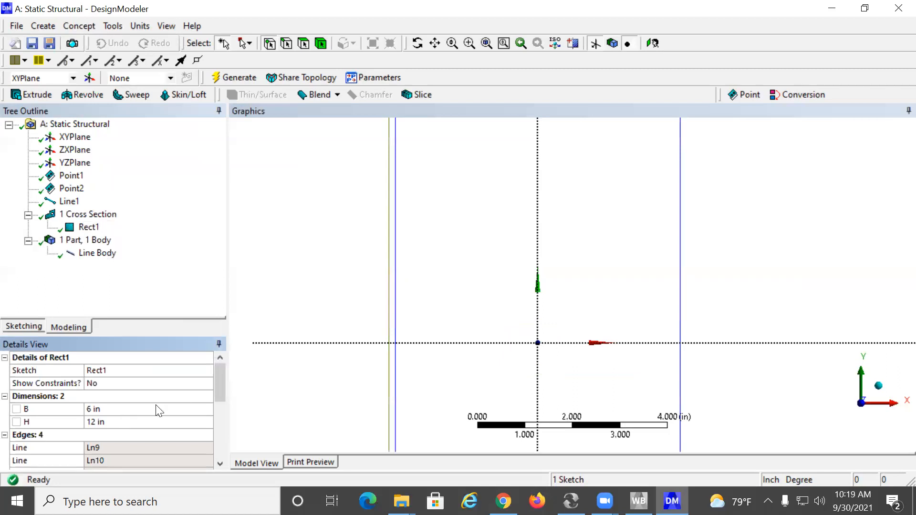
# - Assign the Rect1 cross section to the line body
pyautogui.scroll(-4, 442, 262)
pyautogui.scroll(-2, 444, 269)
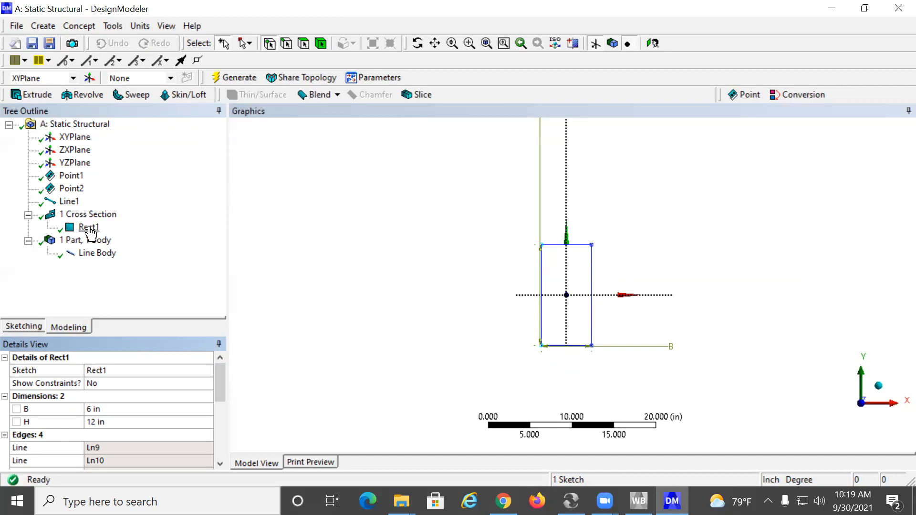
pyautogui.click(101, 253)
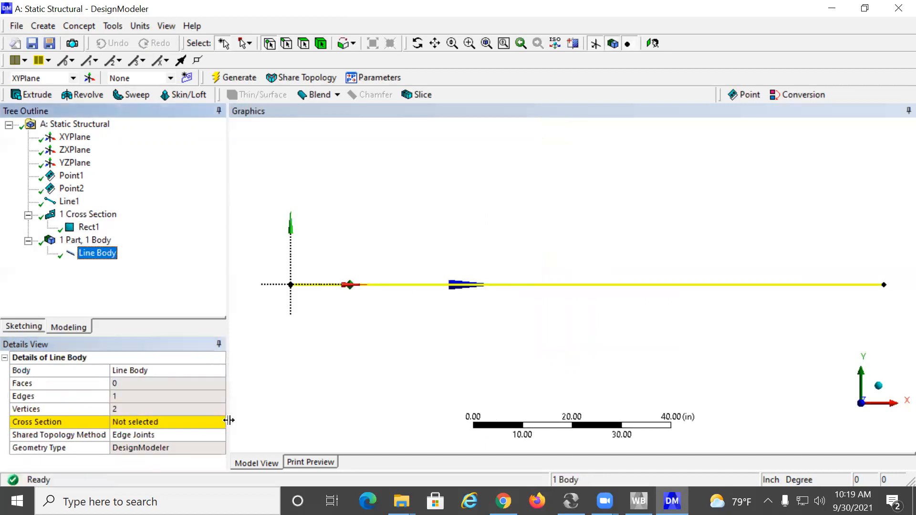
pyautogui.click(162, 425)
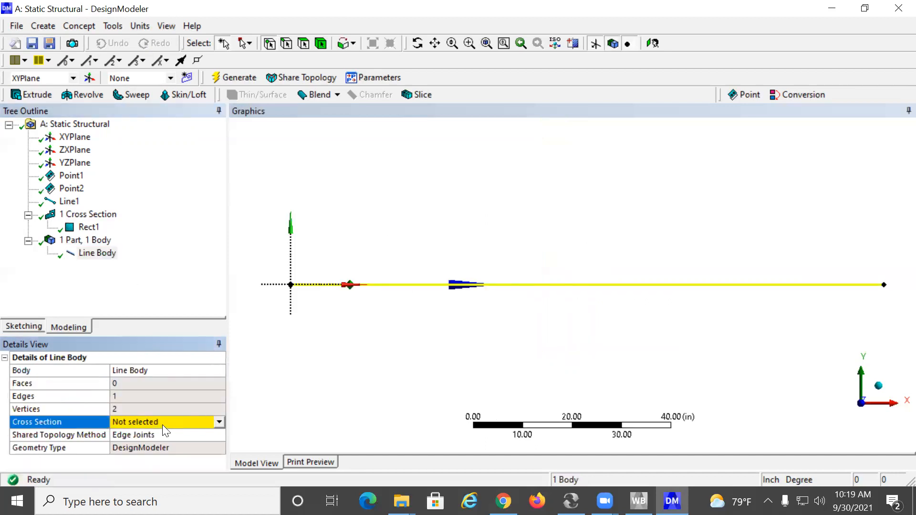
pyautogui.click(221, 422)
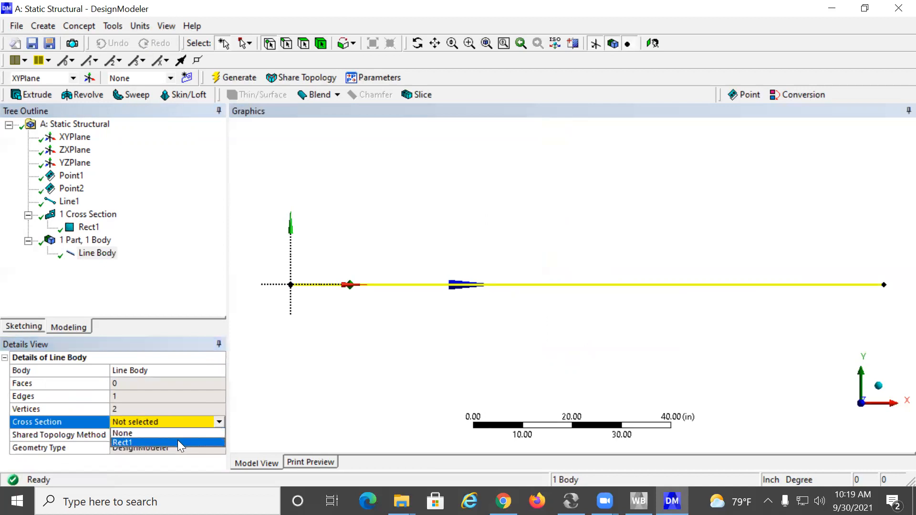
pyautogui.click(179, 442)
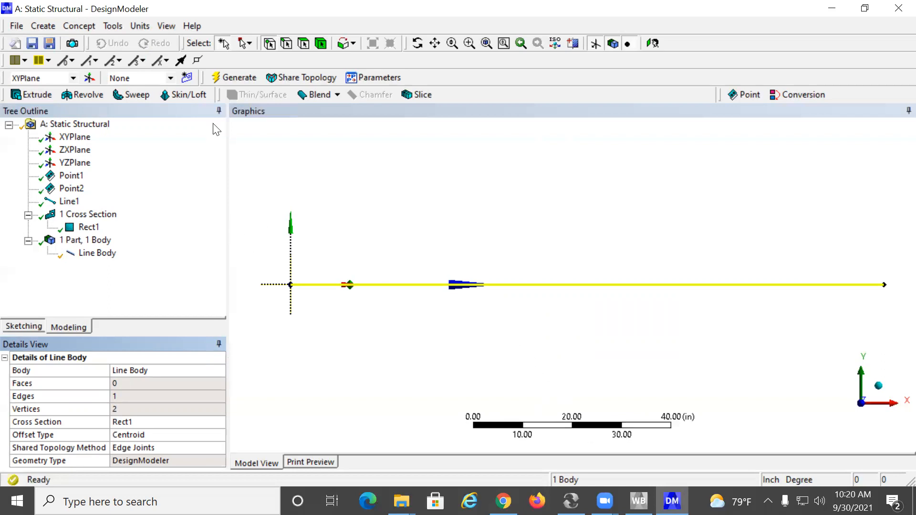
# - Display the line body with cross section solids and view the beam in 3D
pyautogui.click(164, 26)
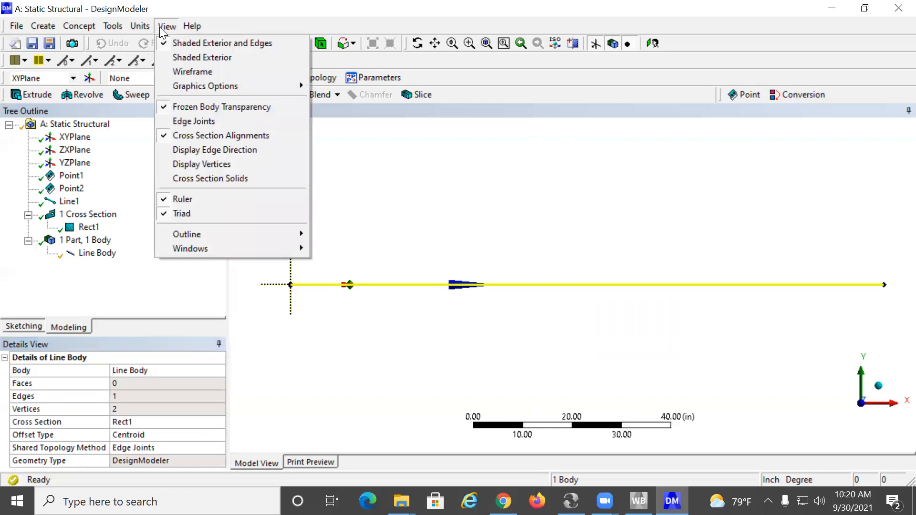
pyautogui.click(193, 181)
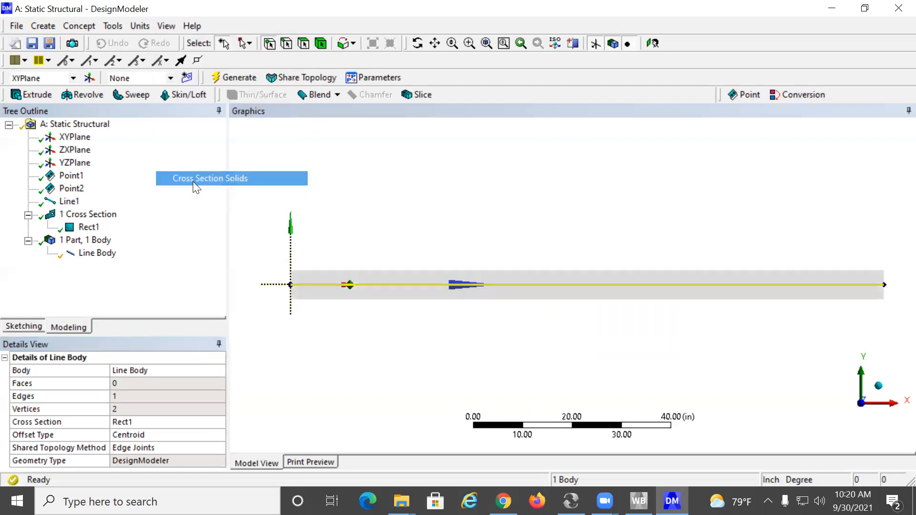
pyautogui.moveTo(749, 258); pyautogui.dragTo(650, 281, button='middle')
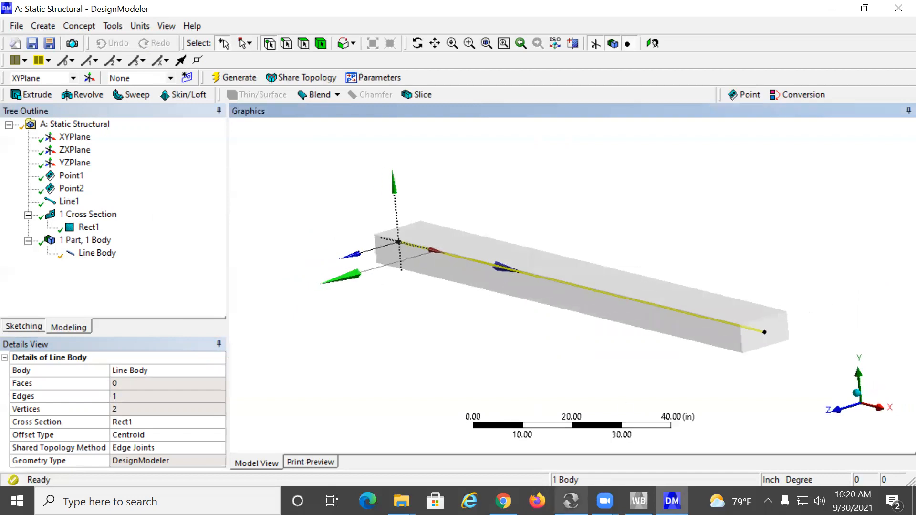
pyautogui.moveTo(561, 486)
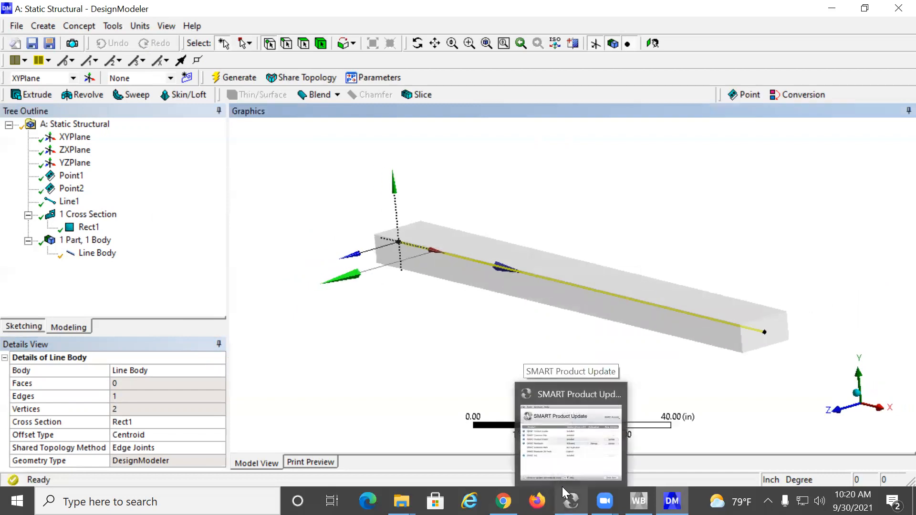
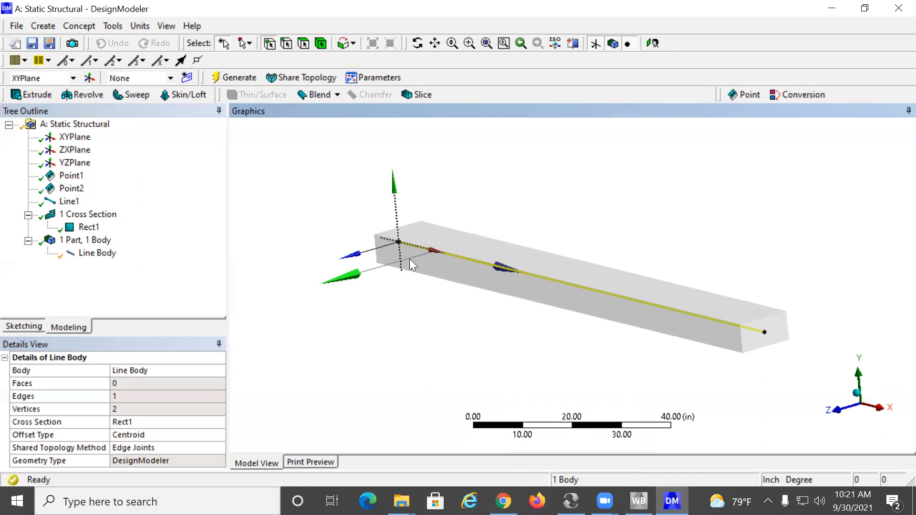
# - Review the line body's edge alignment, the Rect1 dimensions and the line body's available cross section assignments
pyautogui.rightClick(91, 255)
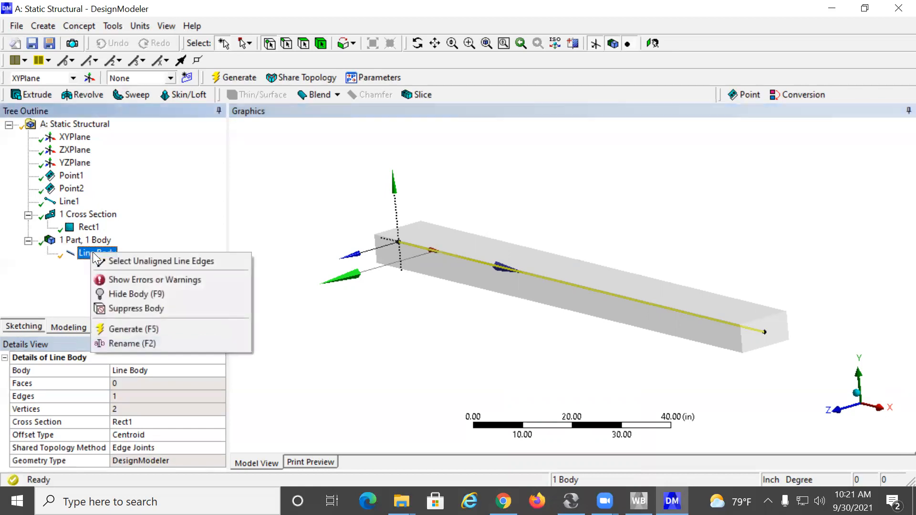
pyautogui.click(130, 261)
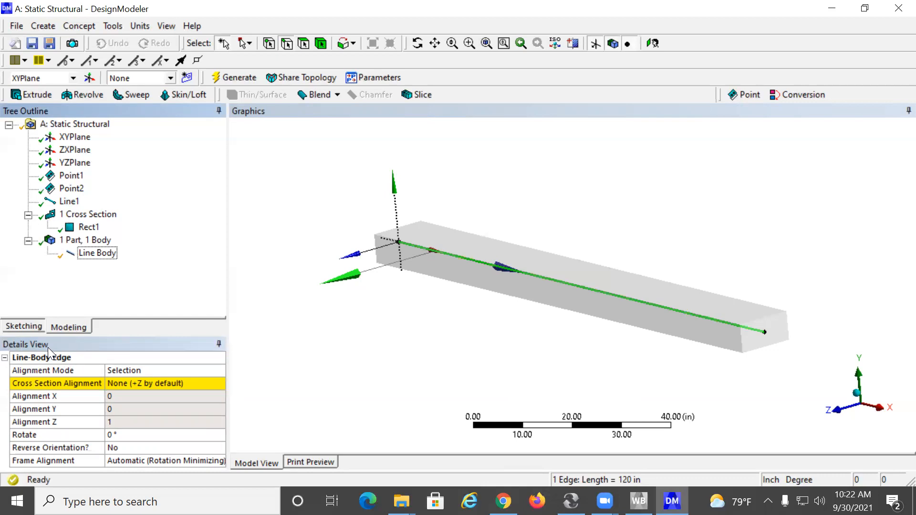
pyautogui.click(86, 228)
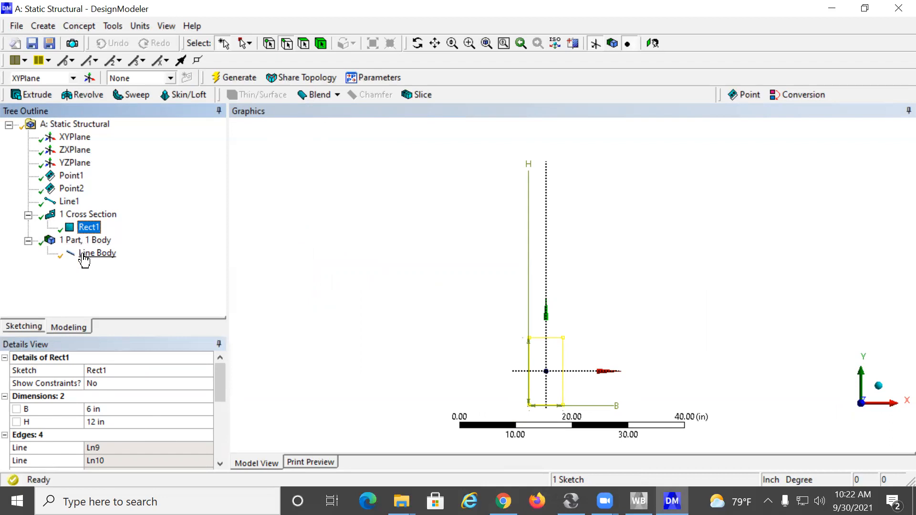
pyautogui.click(85, 258)
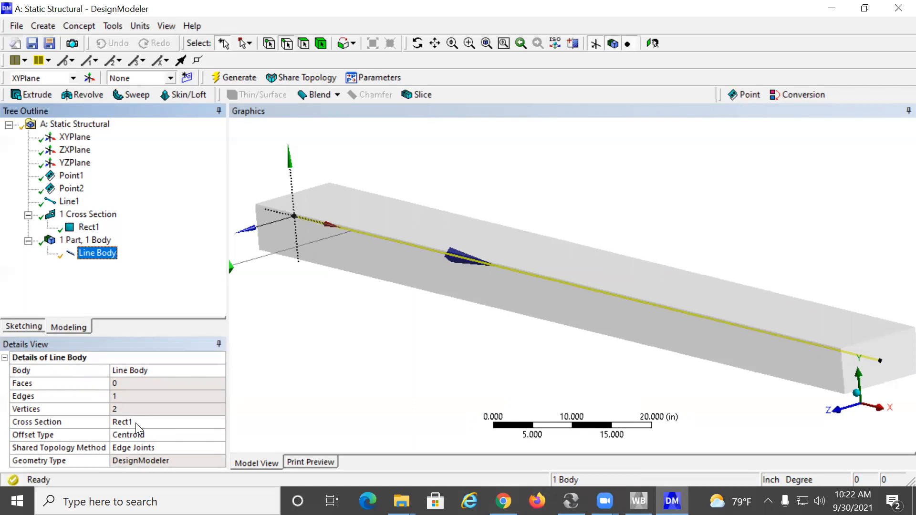
pyautogui.click(215, 423)
pyautogui.click(219, 423)
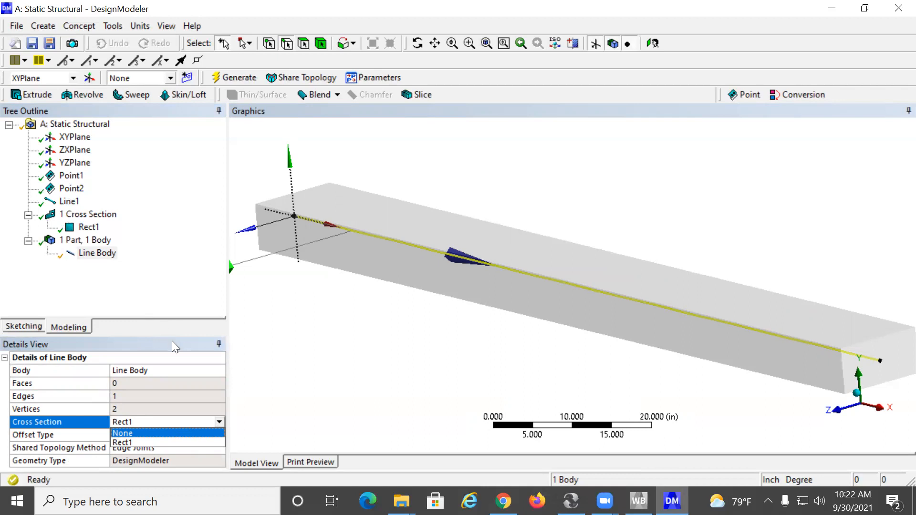
pyautogui.click(93, 262)
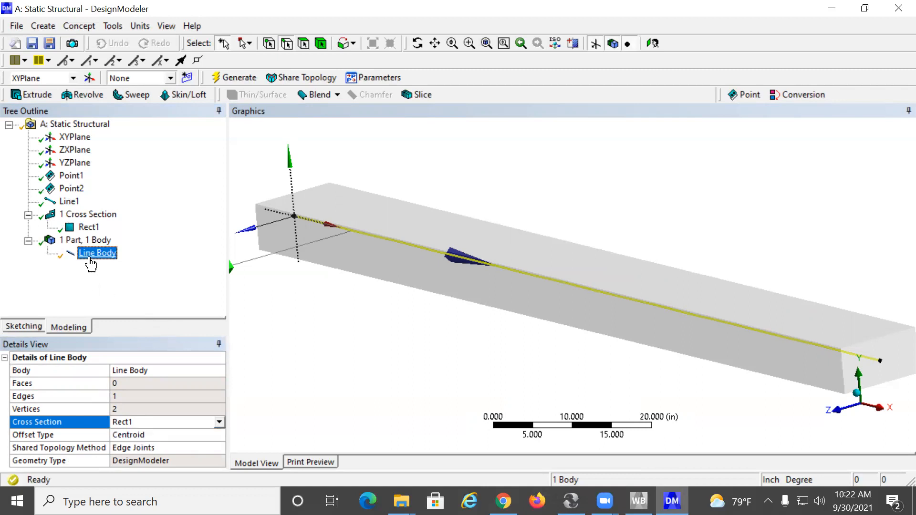
# - Select the line body's unaligned edge for editing its cross section alignment
pyautogui.rightClick(92, 259)
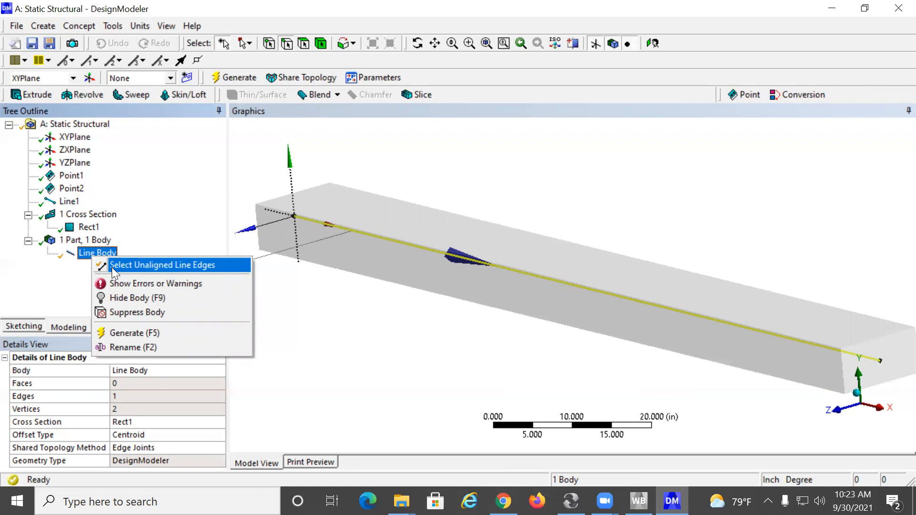
pyautogui.click(112, 267)
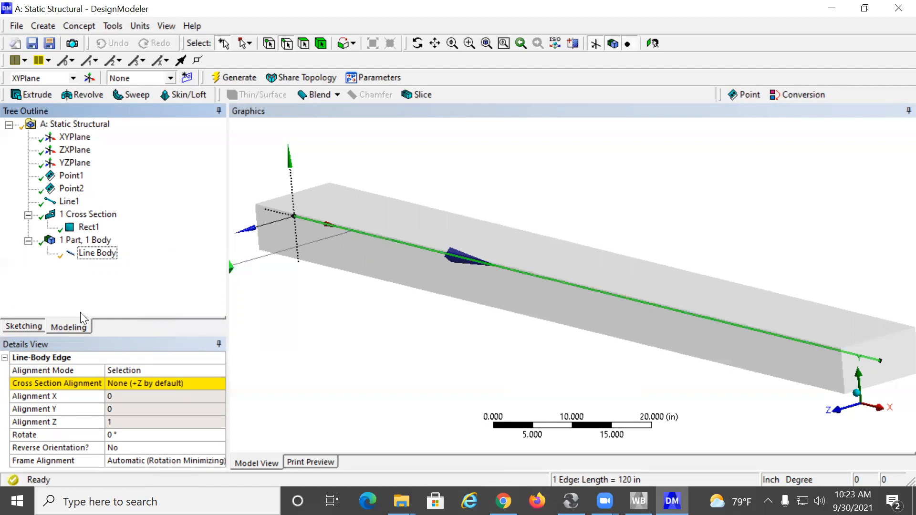
# - Try rotating the line-body edge's cross section by 90° and reset the rotation to 0°
pyautogui.click(126, 436)
pyautogui.write('90')
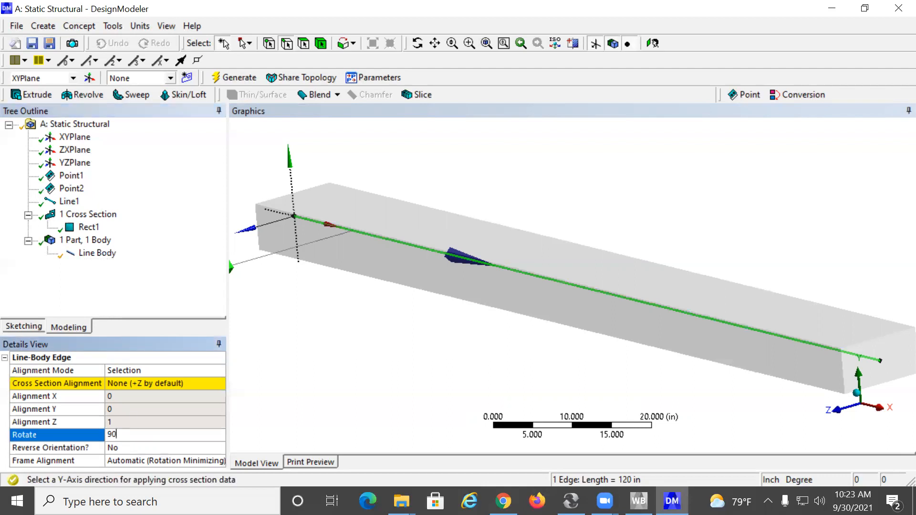
pyautogui.press('Return')
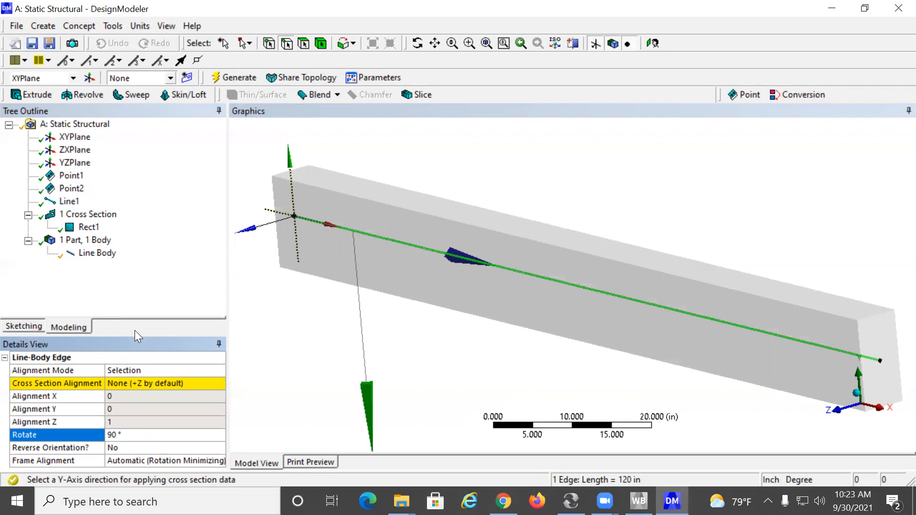
pyautogui.click(167, 26)
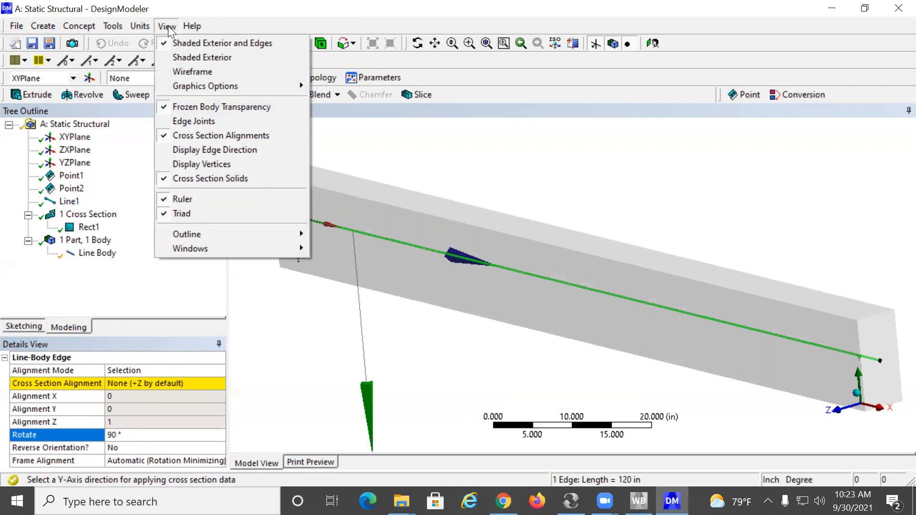
pyautogui.click(168, 26)
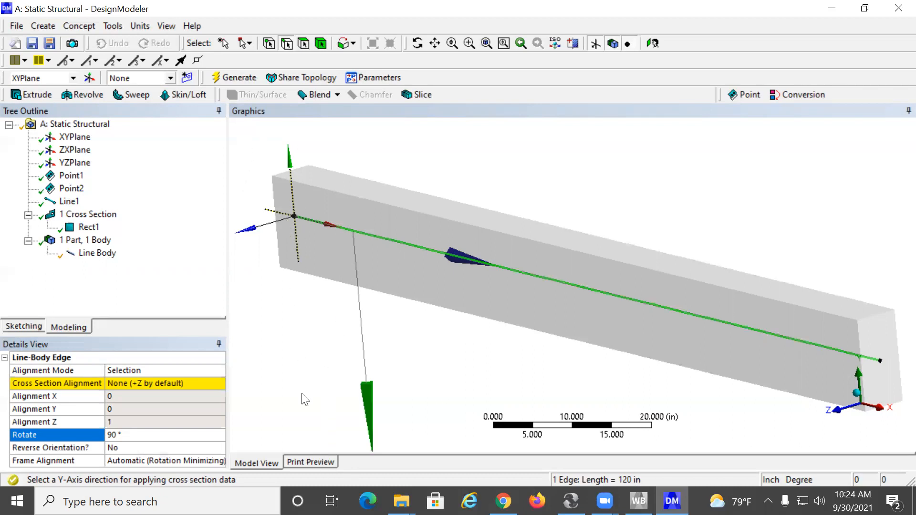
pyautogui.click(134, 431)
pyautogui.write('0')
pyautogui.press('Return')
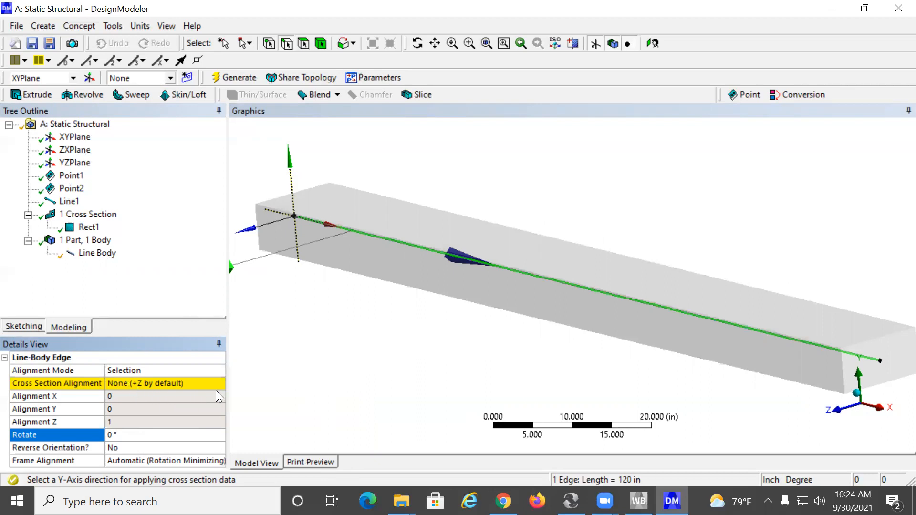
# - Align the line body's cross section to the positive global Y direction by using the vertical axis as reference
pyautogui.click(187, 383)
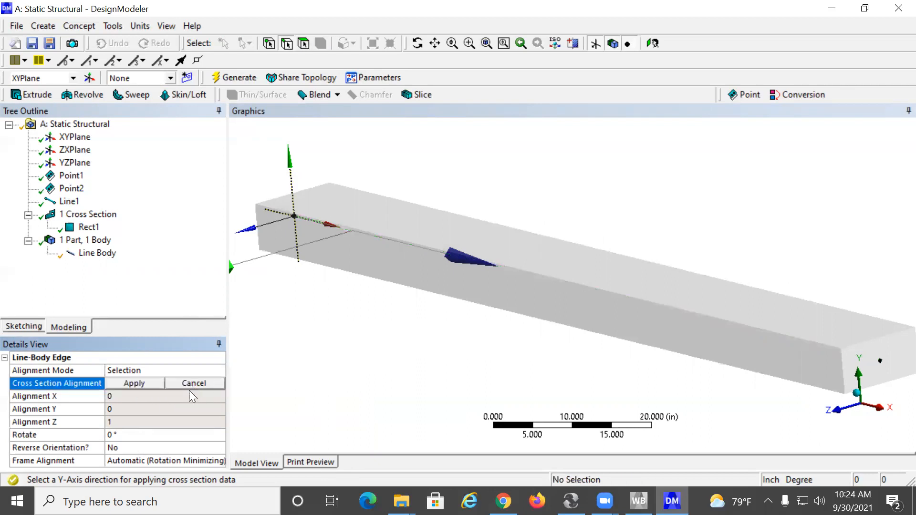
pyautogui.scroll(-2, 338, 285)
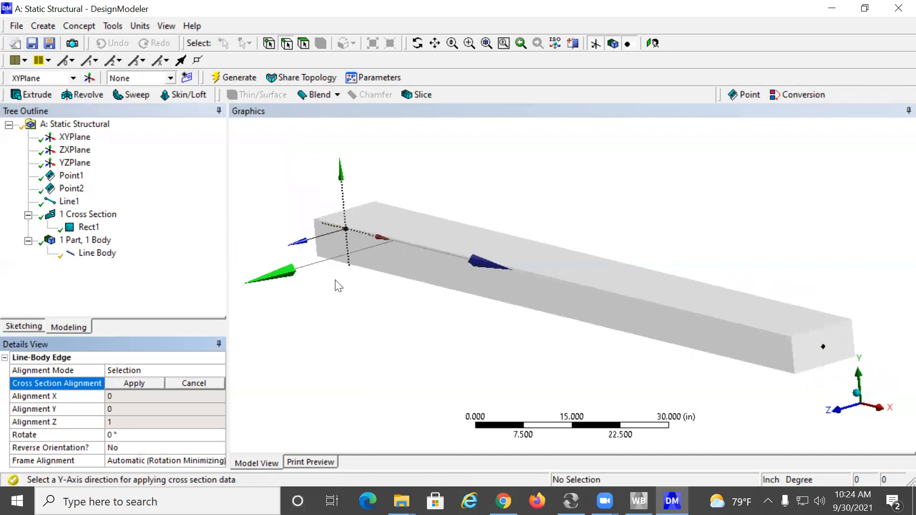
pyautogui.click(342, 195)
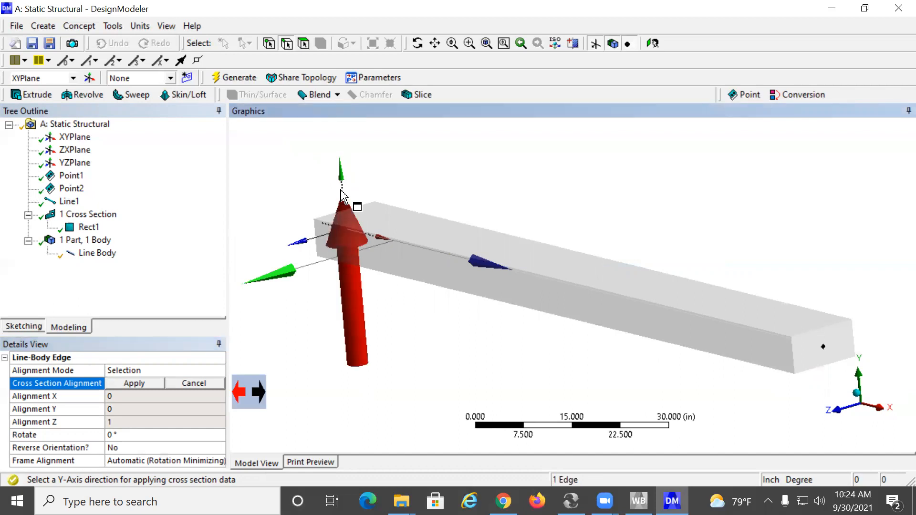
pyautogui.click(258, 393)
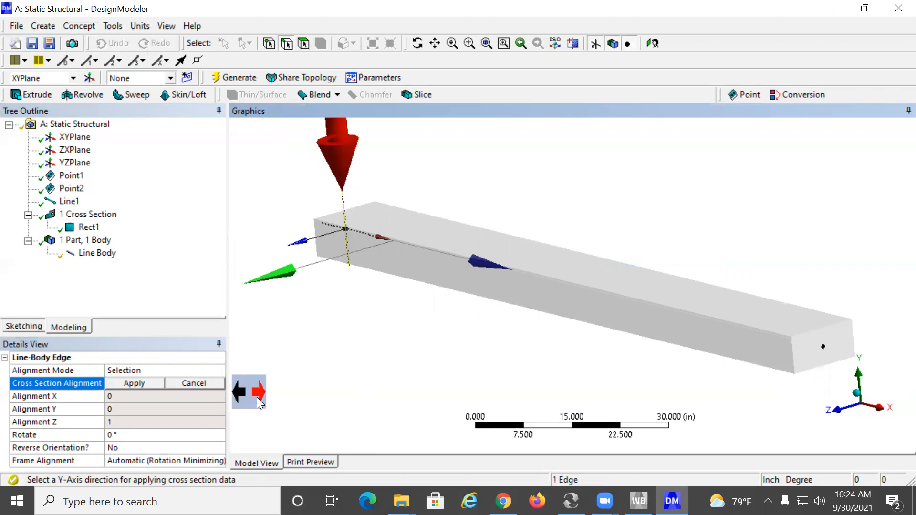
pyautogui.click(257, 396)
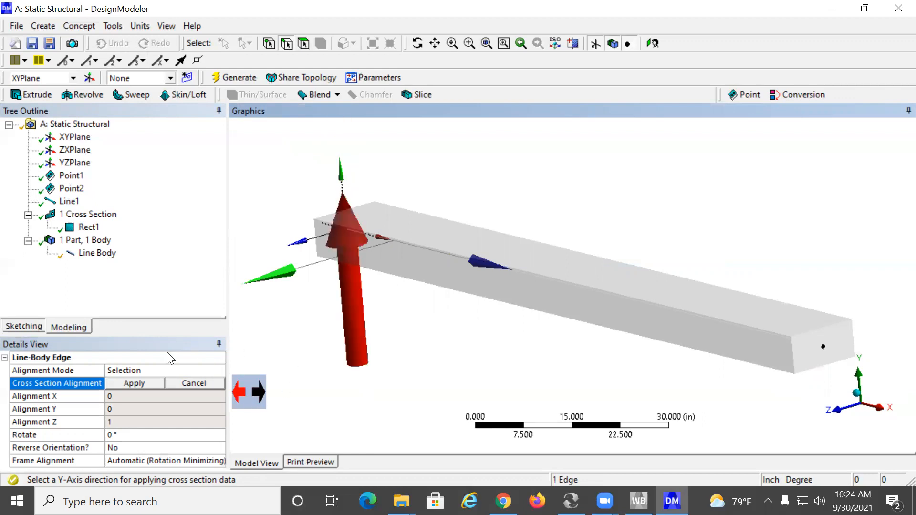
pyautogui.click(152, 384)
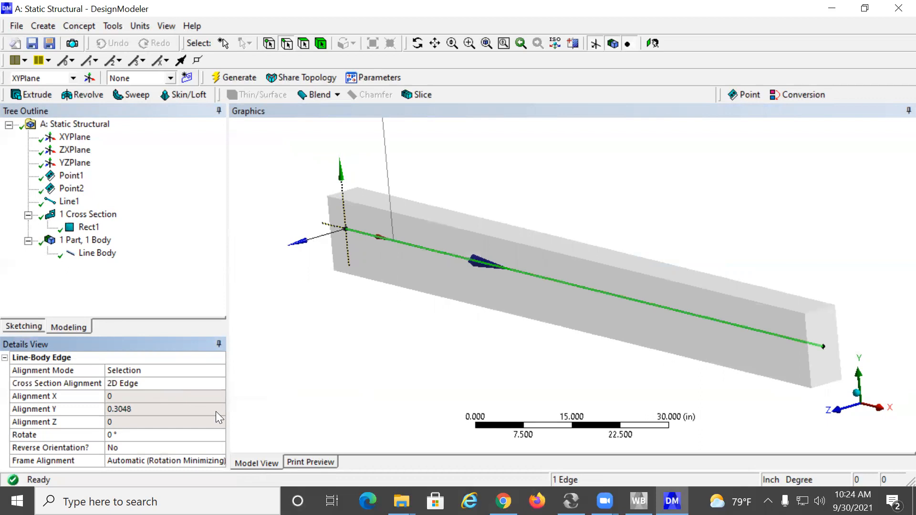
pyautogui.scroll(-2, 311, 384)
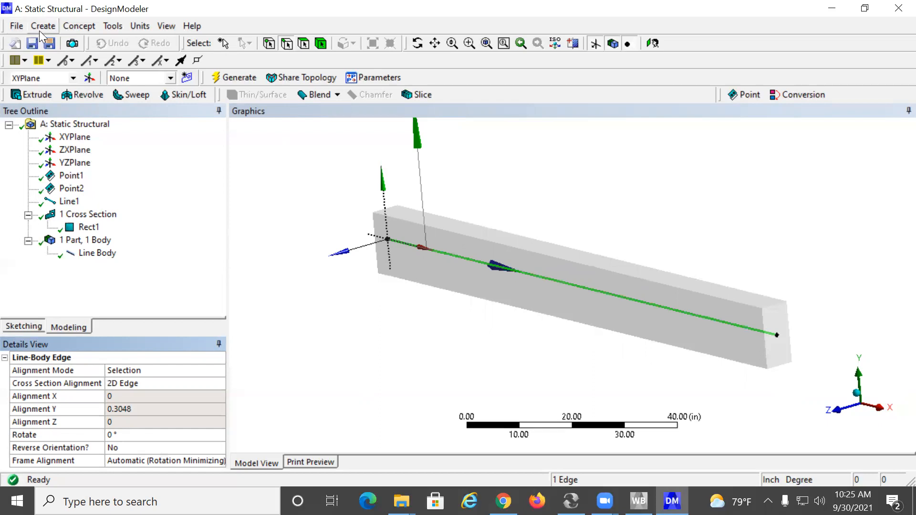
# - Save the project as "First Class Demo" in the 2021 Fall folder
pyautogui.click(16, 27)
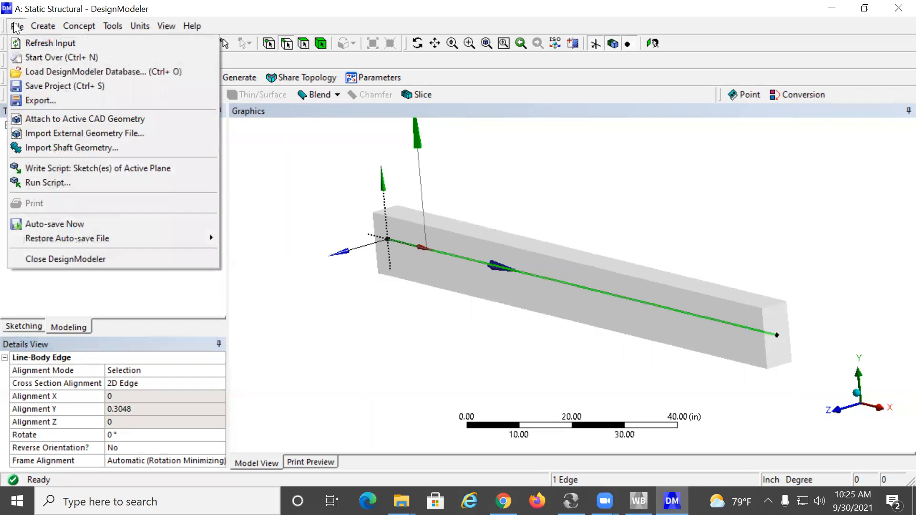
pyautogui.click(49, 87)
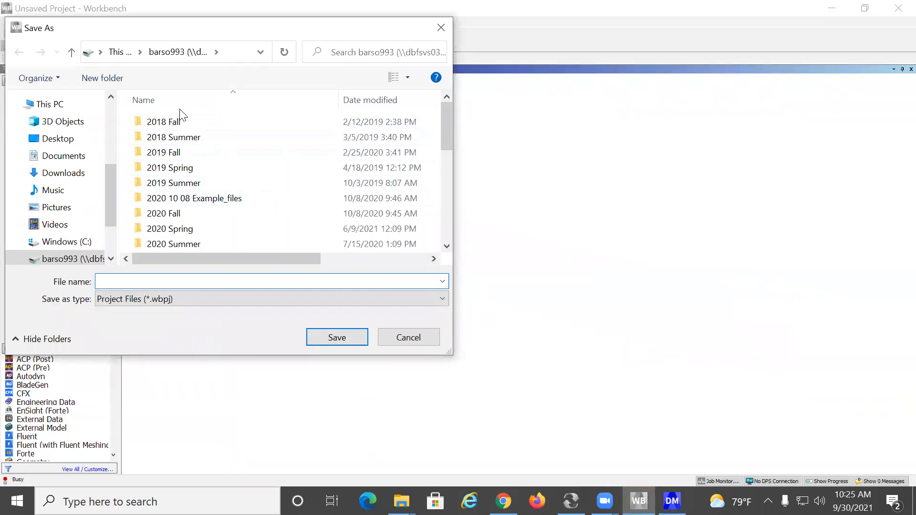
pyautogui.scroll(-2, 213, 153)
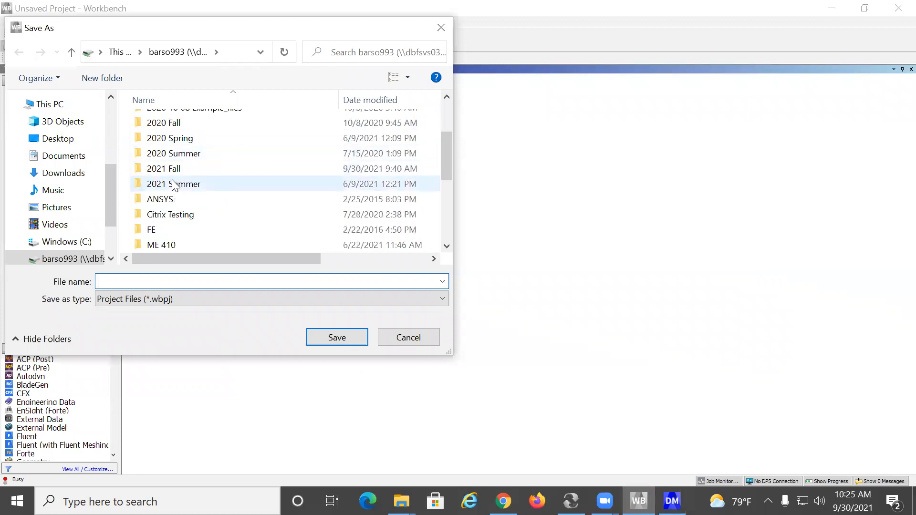
pyautogui.doubleClick(171, 168)
pyautogui.click(190, 280)
pyautogui.click(190, 280)
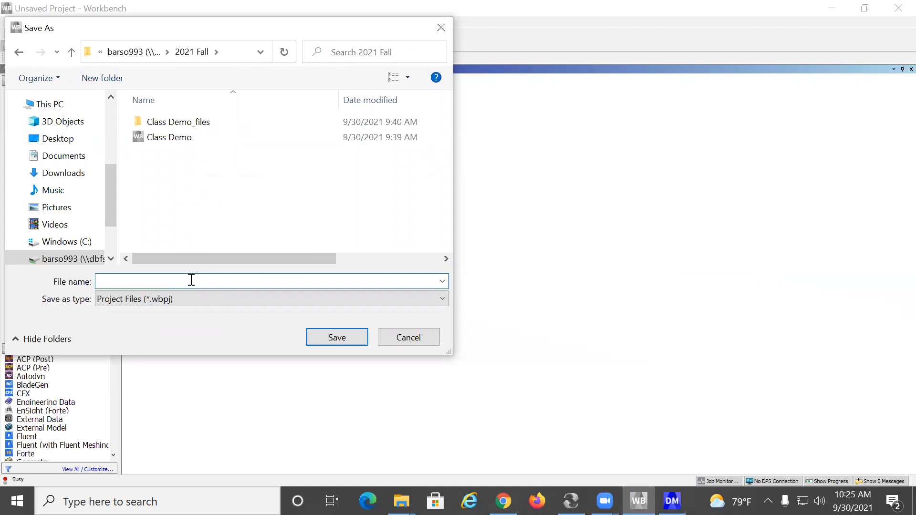
pyautogui.write('Firct Class')
pyautogui.press('BackSpace')
pyautogui.press('BackSpace')
pyautogui.press('BackSpace')
pyautogui.press('BackSpace')
pyautogui.press('BackSpace')
pyautogui.press('BackSpace')
pyautogui.press('BackSpace')
pyautogui.press('BackSpace')
pyautogui.press('BackSpace')
pyautogui.write('st Class Demp')
pyautogui.press('BackSpace')
pyautogui.write('o')
pyautogui.click(336, 338)
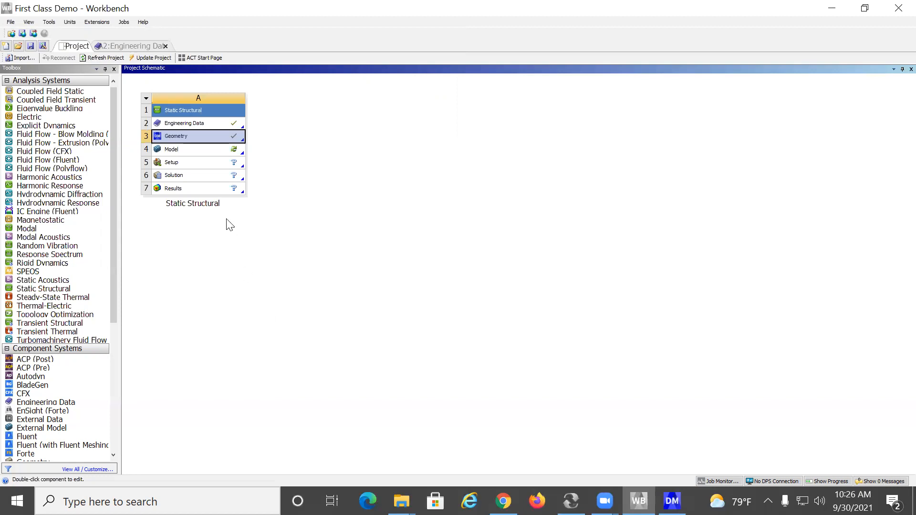
# - Archive the project as First Class Demo (.wbpz) in the 2021 Fall folder, including result/solution and retained design point files
pyautogui.click(10, 22)
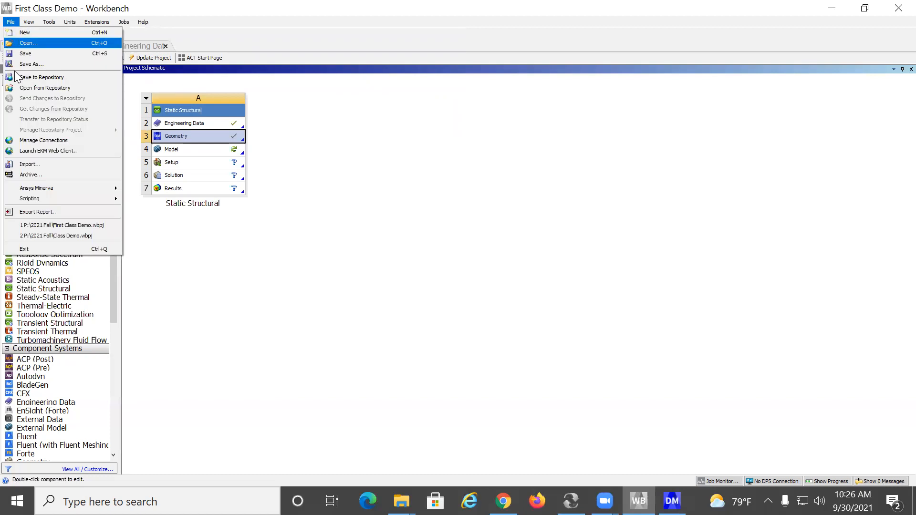
pyautogui.click(44, 175)
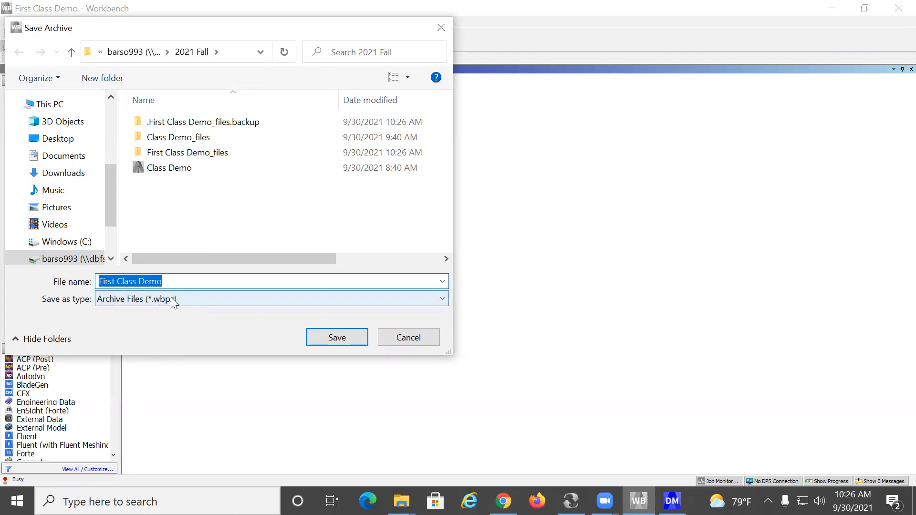
pyautogui.click(352, 335)
pyautogui.click(369, 233)
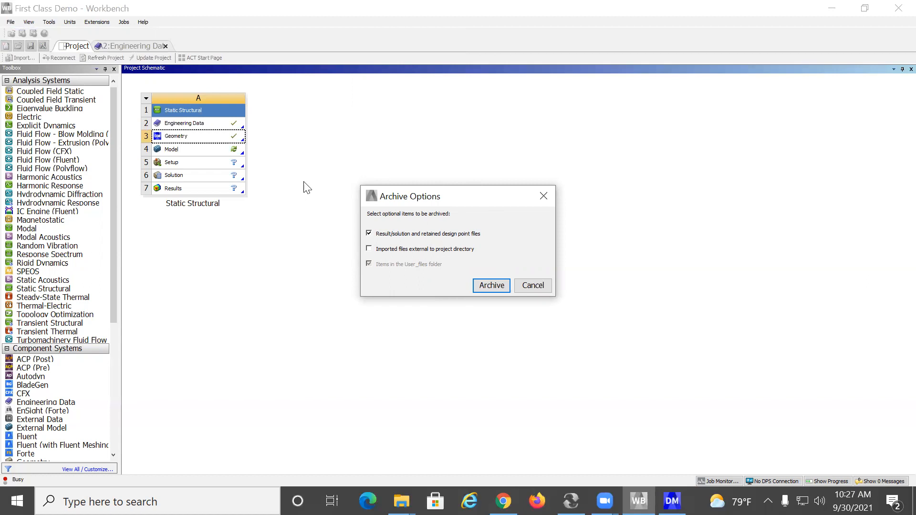
pyautogui.click(487, 285)
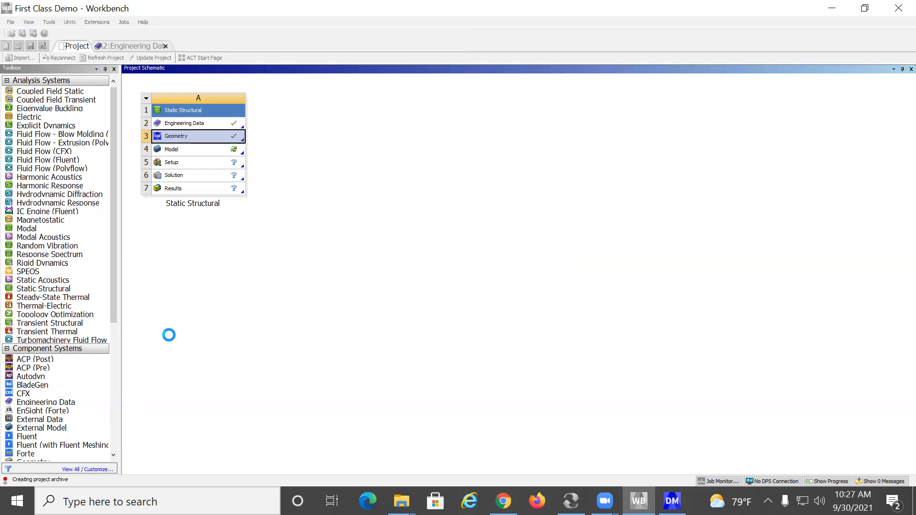
# - Switch to File Explorer and examine the project files in the 2021 Fall folder and the contents of First Class Demo_files
pyautogui.moveTo(400, 501)
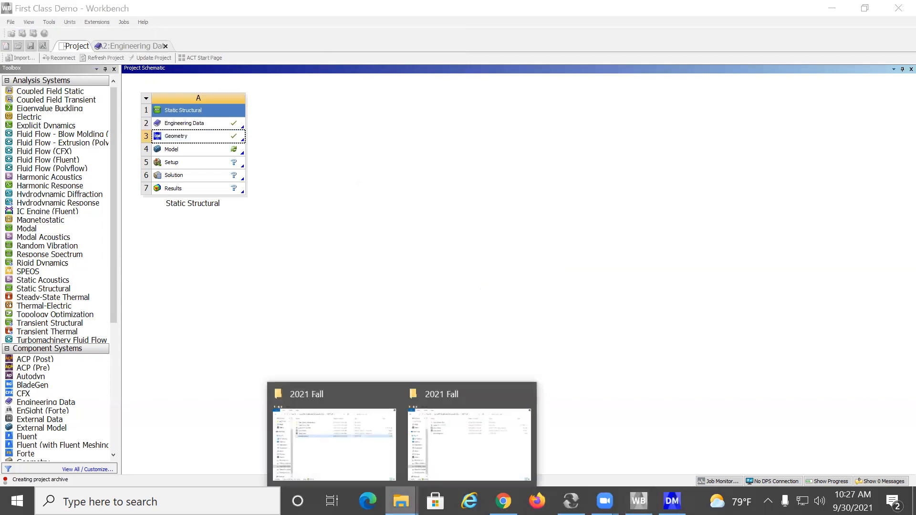
pyautogui.click(451, 451)
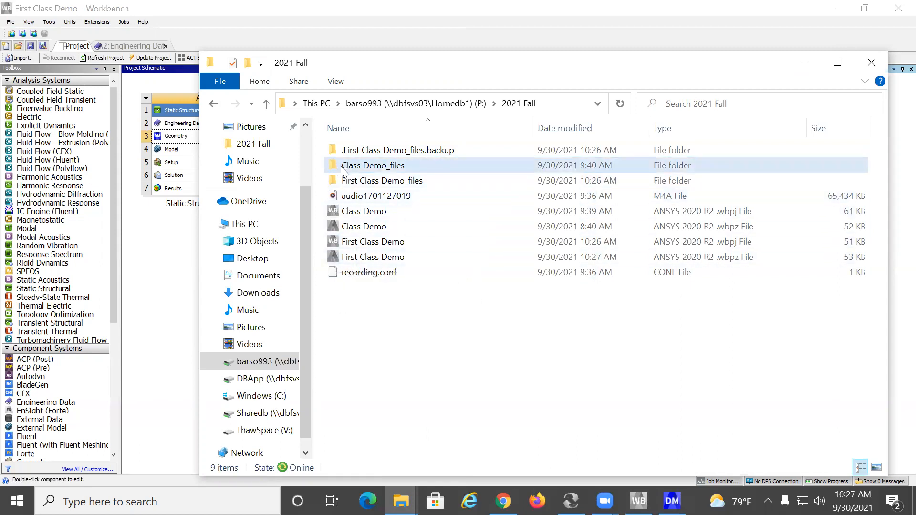
pyautogui.doubleClick(361, 182)
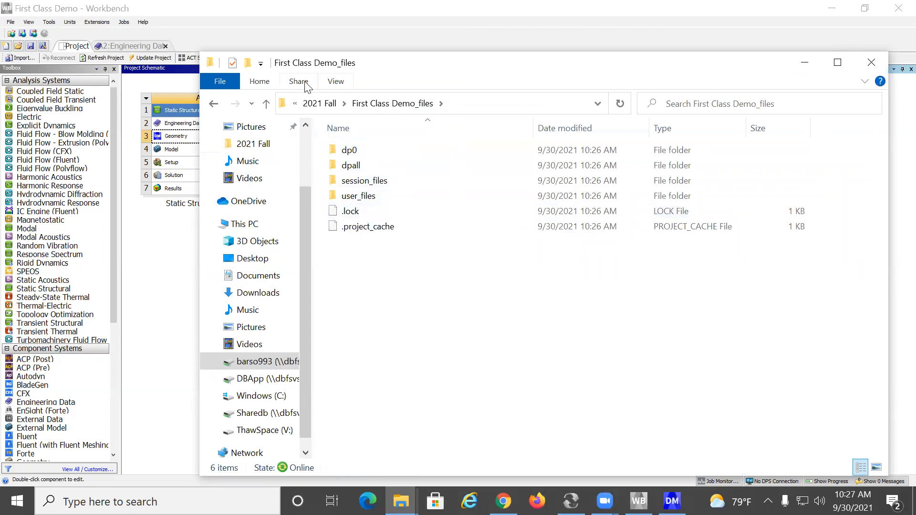
pyautogui.click(327, 105)
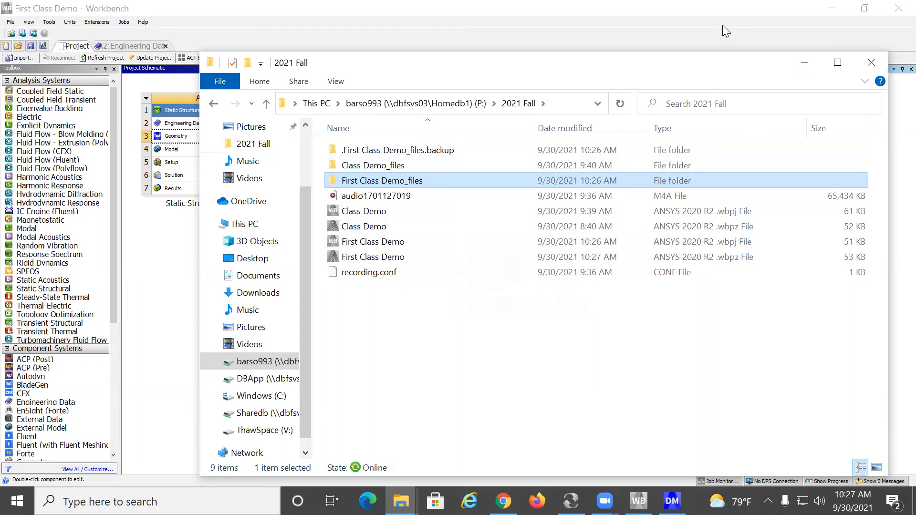
pyautogui.click(806, 68)
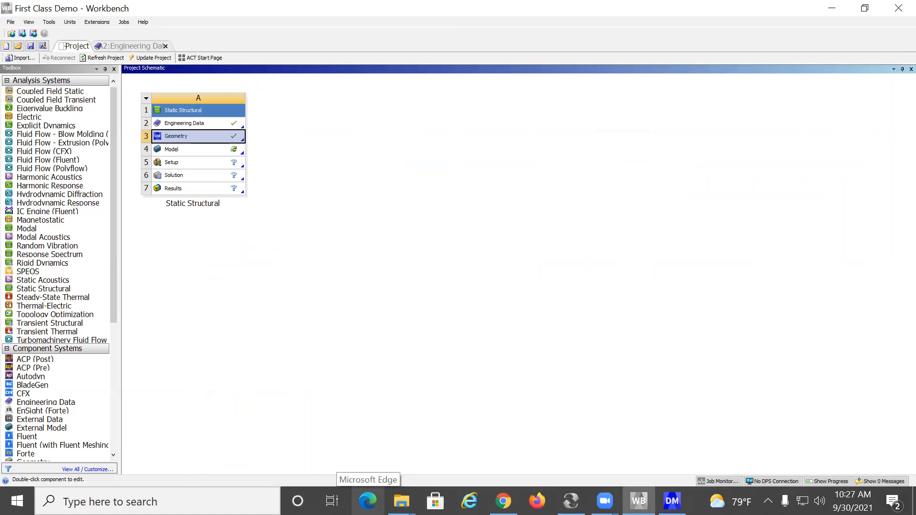
pyautogui.click(11, 22)
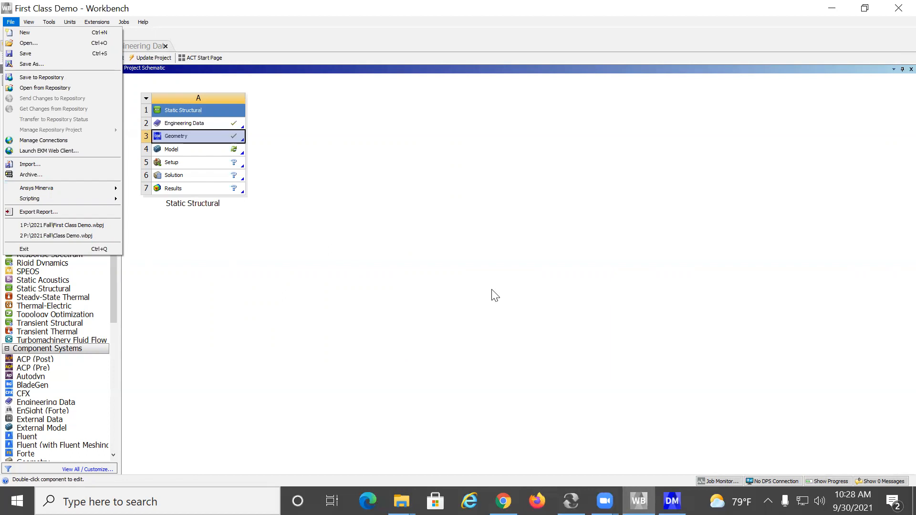
# - Open the Static Structural system's Model cell in Mechanical and bring the Mechanical window to the front
pyautogui.click(181, 152)
pyautogui.doubleClick(181, 152)
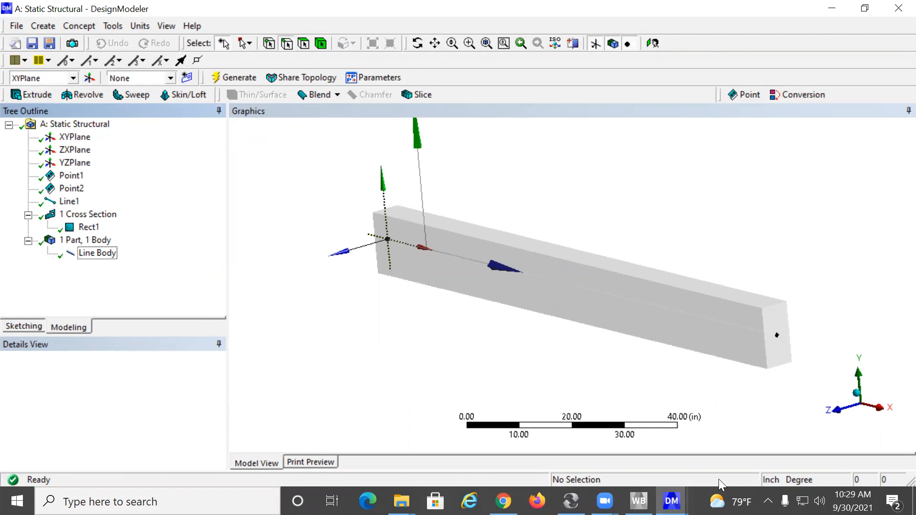
pyautogui.moveTo(671, 501)
pyautogui.click(751, 446)
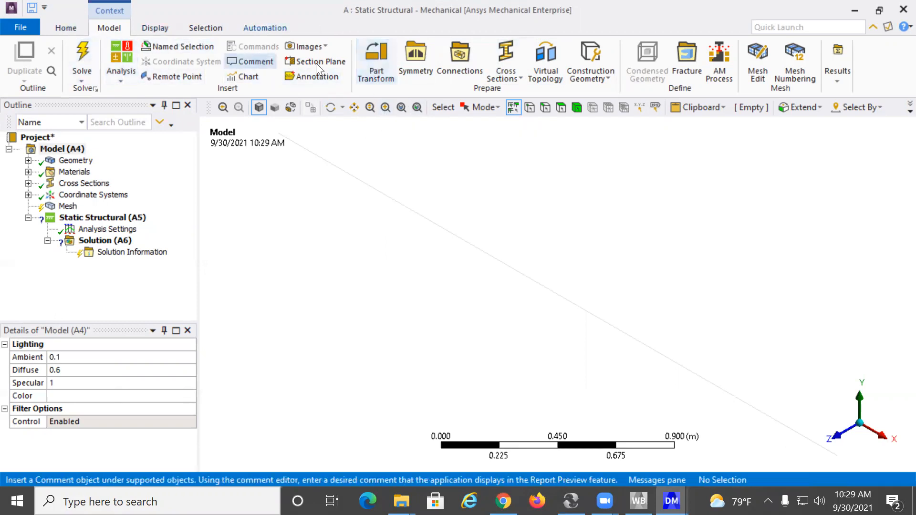
pyautogui.click(155, 27)
pyautogui.click(205, 28)
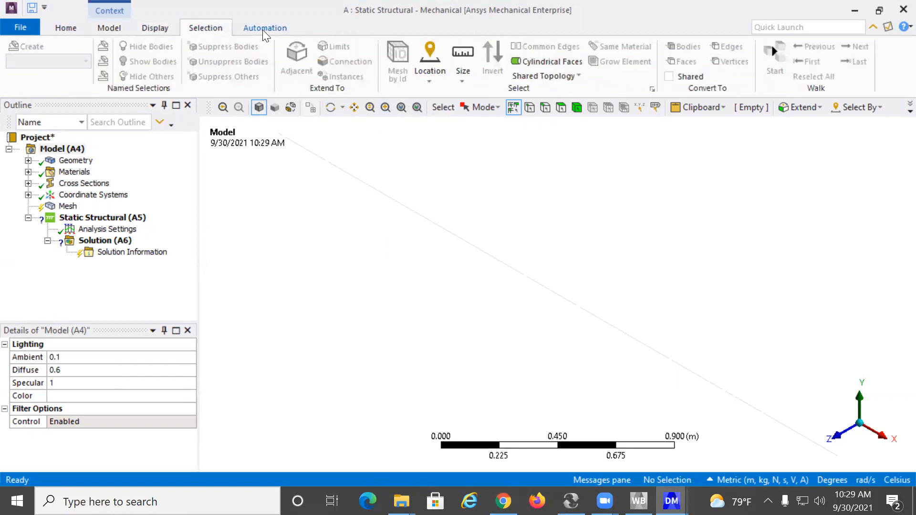
pyautogui.click(264, 27)
pyautogui.click(65, 28)
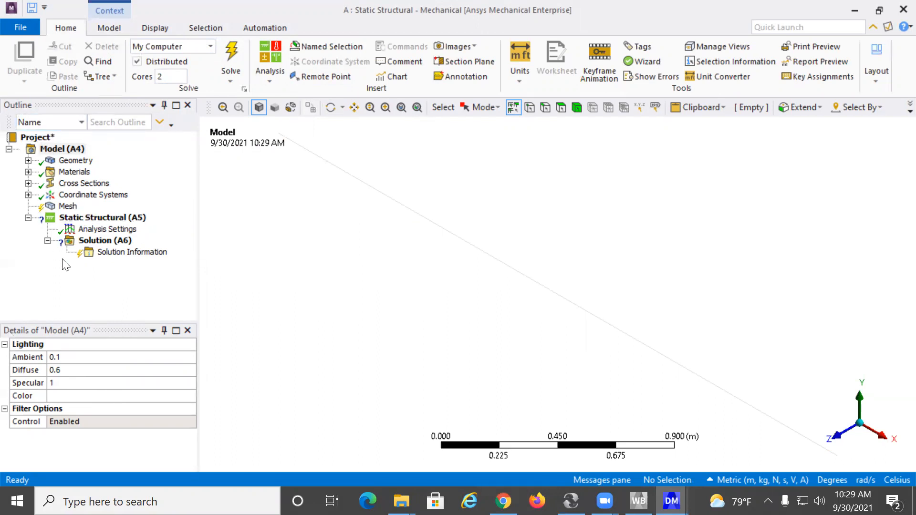
pyautogui.moveTo(69, 232)
pyautogui.mouseDown()
pyautogui.moveTo(409, 213)
pyautogui.moveTo(410, 231)
pyautogui.moveTo(421, 217)
pyautogui.mouseUp()
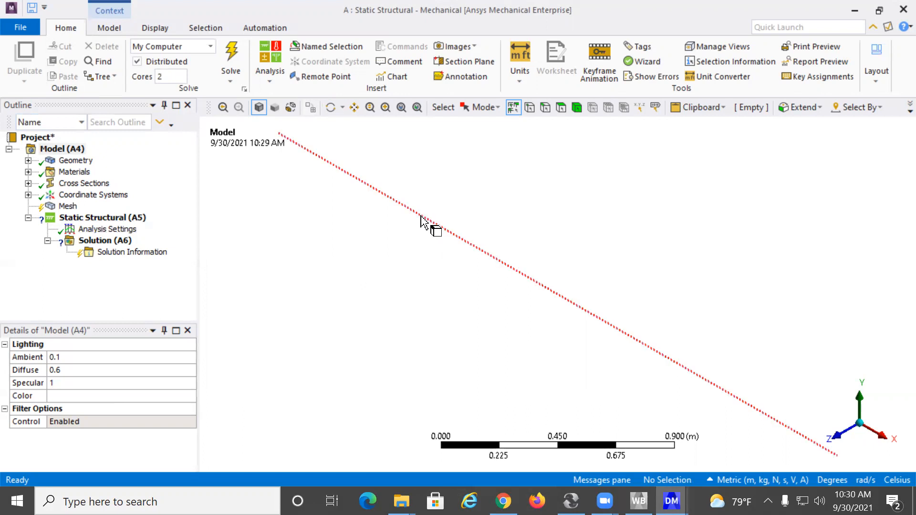
# - Show the line body's vertices and orient the view to face the XY plane
pyautogui.click(154, 26)
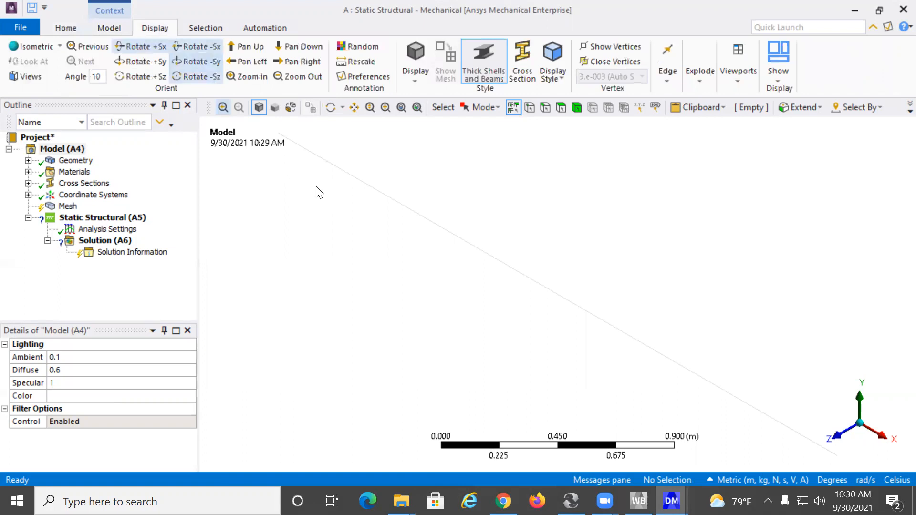
pyautogui.click(579, 46)
pyautogui.scroll(-4, 445, 404)
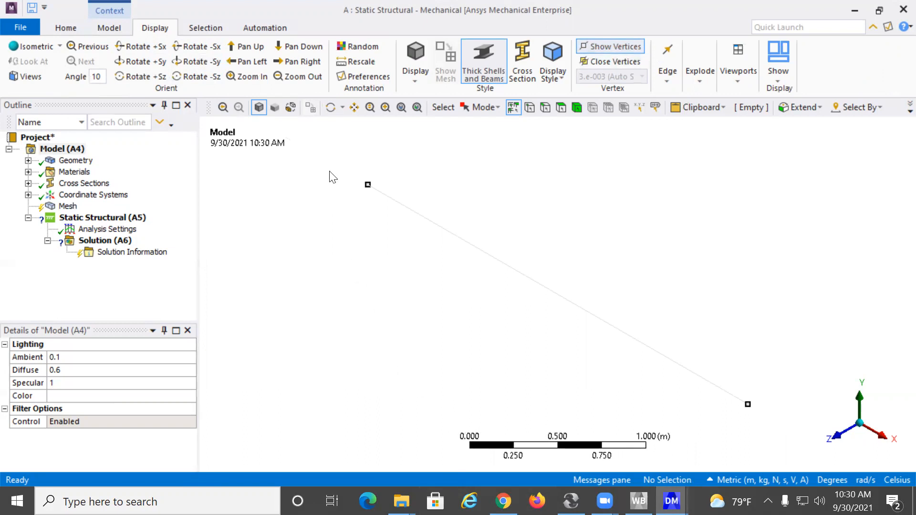
pyautogui.moveTo(571, 501)
pyautogui.click(835, 435)
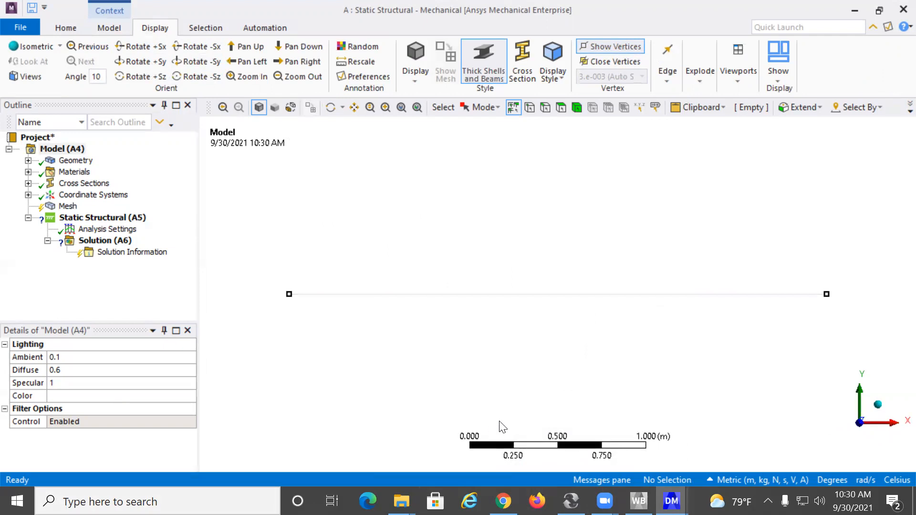
# - Assign Class Material to the Line Body under Geometry
pyautogui.click(67, 161)
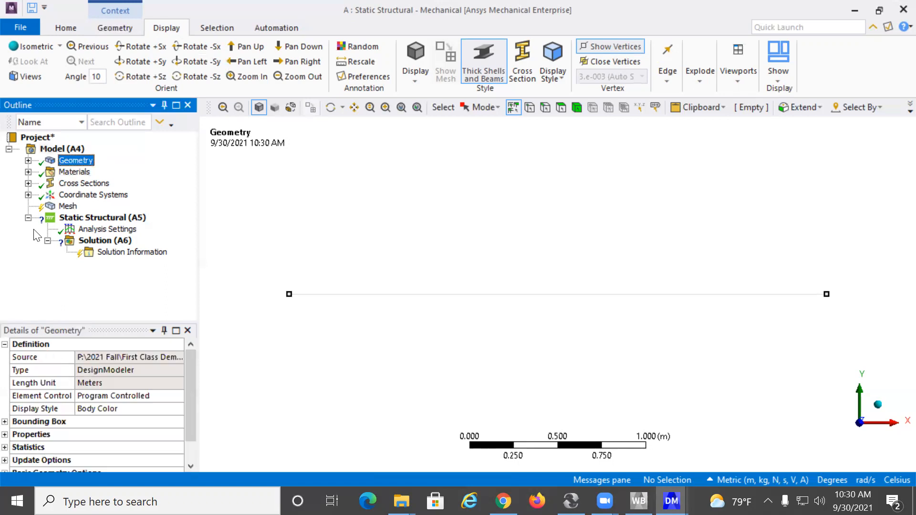
pyautogui.click(27, 161)
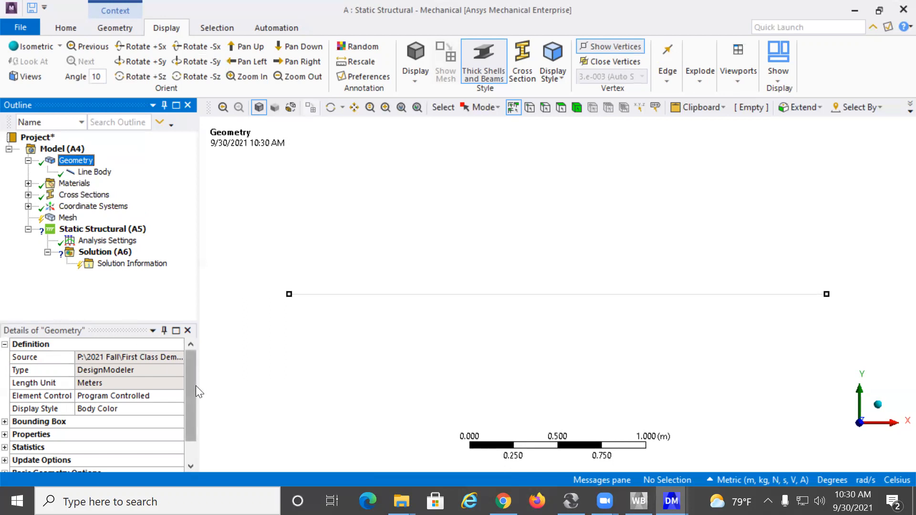
pyautogui.moveTo(192, 373); pyautogui.dragTo(192, 402)
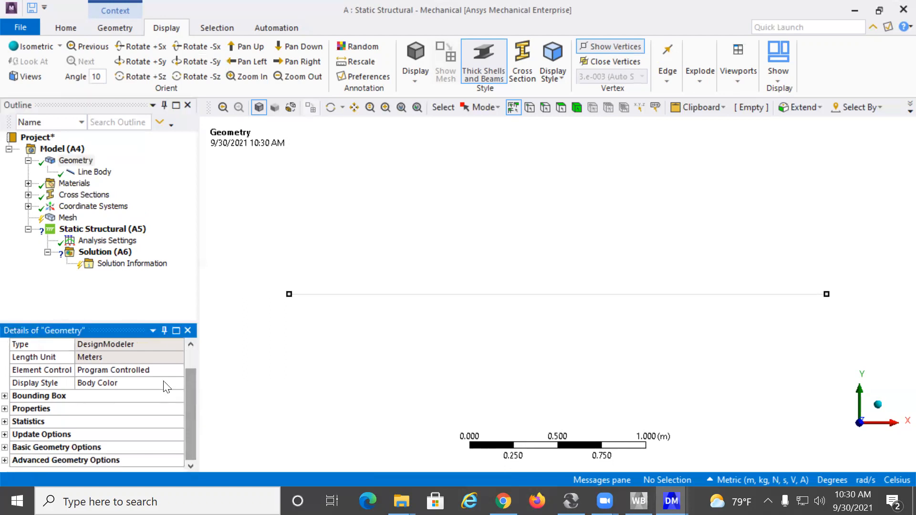
pyautogui.click(93, 172)
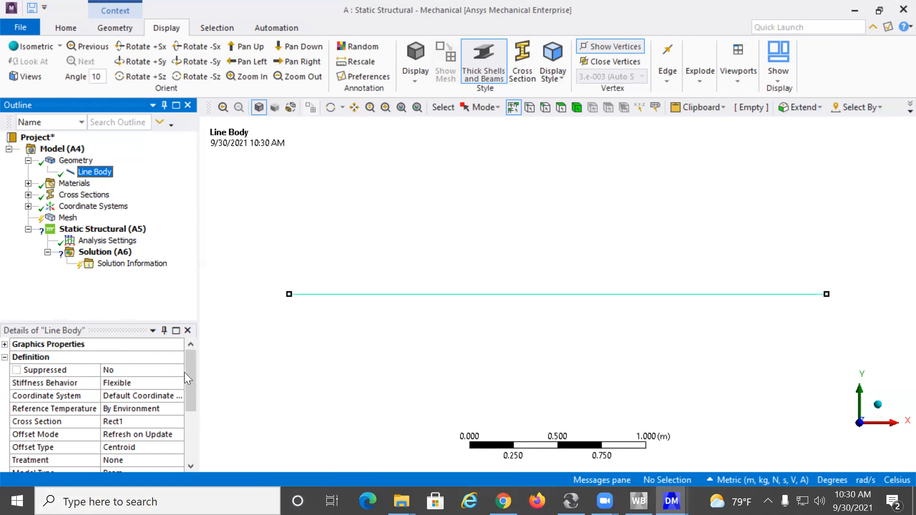
pyautogui.moveTo(190, 362); pyautogui.dragTo(191, 402)
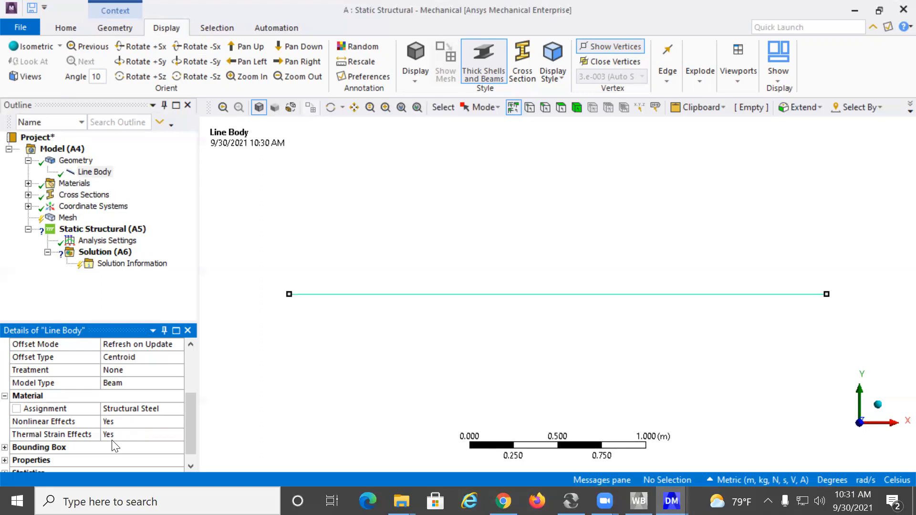
pyautogui.click(129, 410)
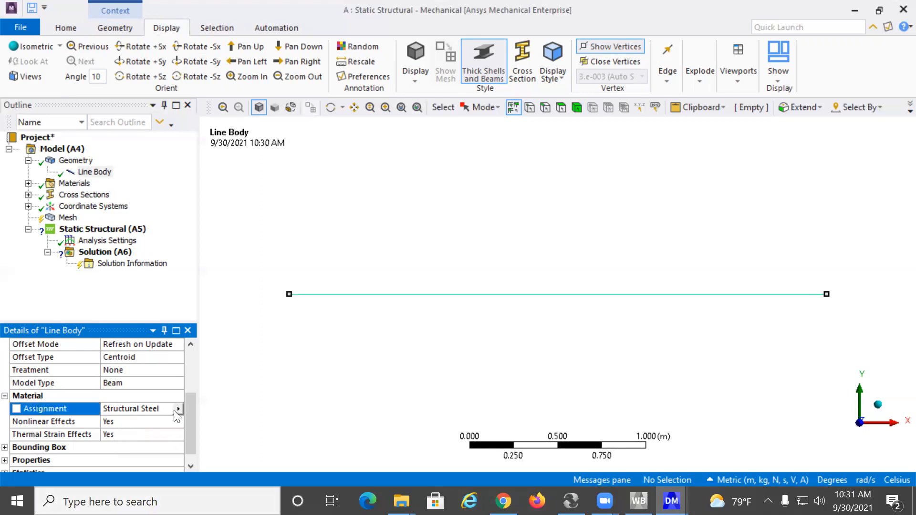
pyautogui.click(179, 409)
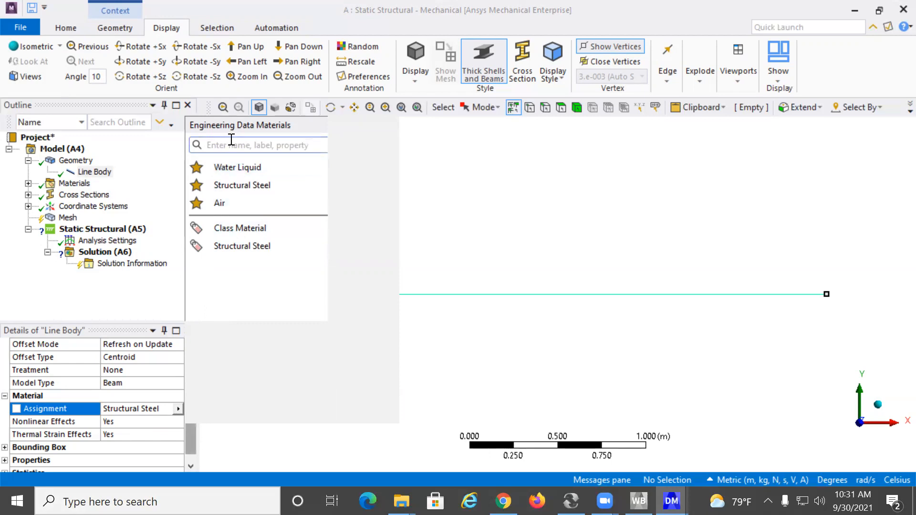
pyautogui.click(245, 231)
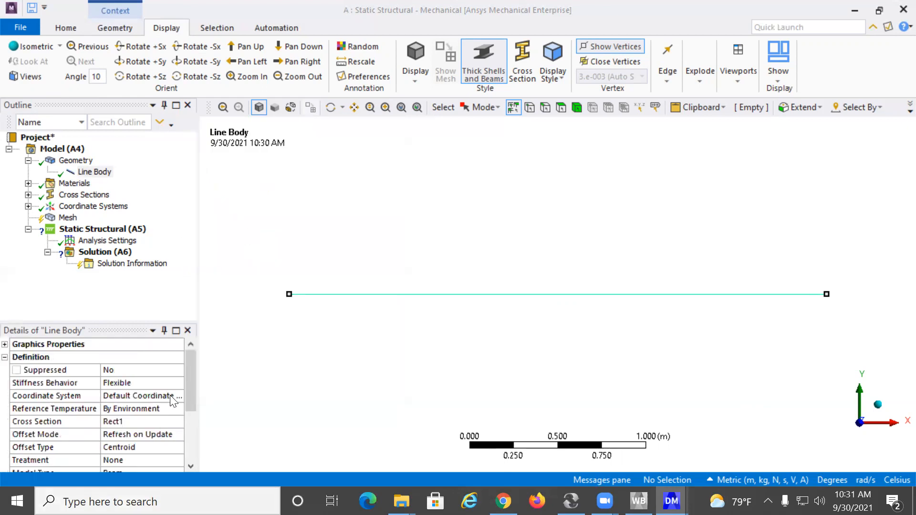
pyautogui.click(188, 425)
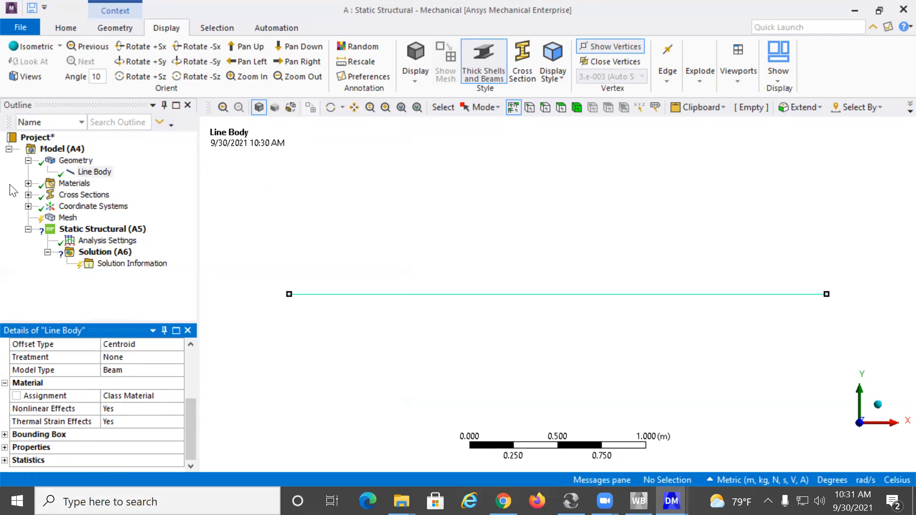
# - Expand Materials and Cross Sections in the outline and generate the beam's mesh with the default element size
pyautogui.click(27, 183)
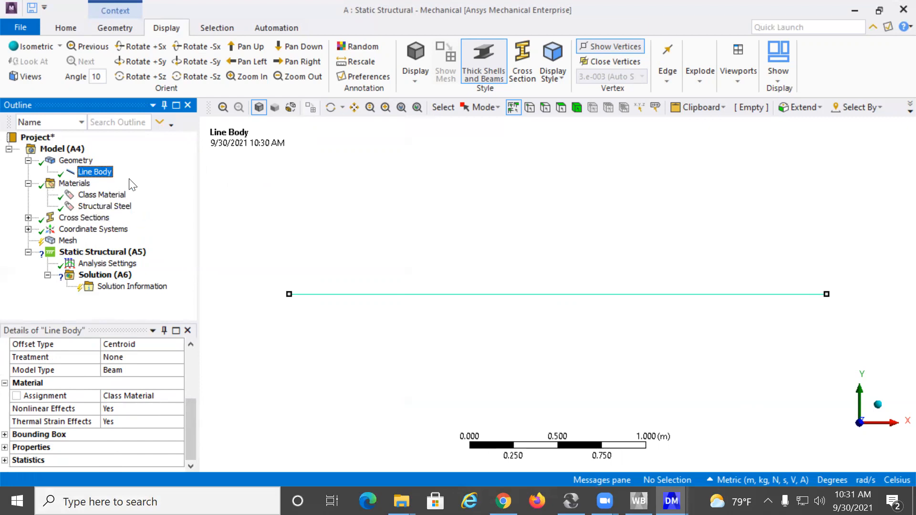
pyautogui.click(28, 218)
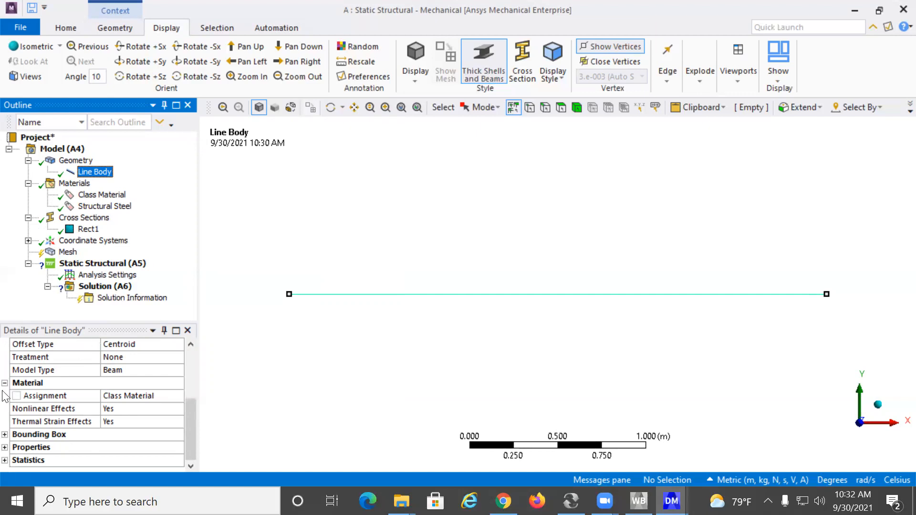
pyautogui.click(81, 240)
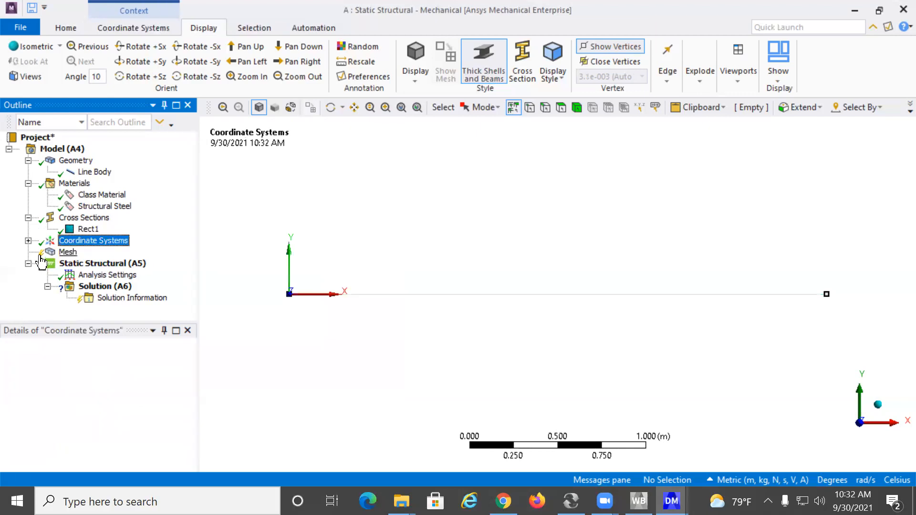
pyautogui.click(63, 255)
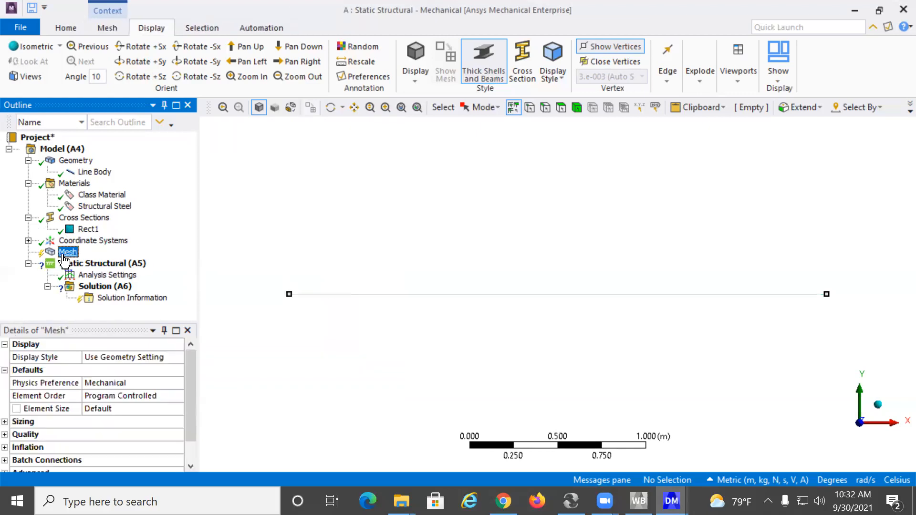
pyautogui.rightClick(63, 260)
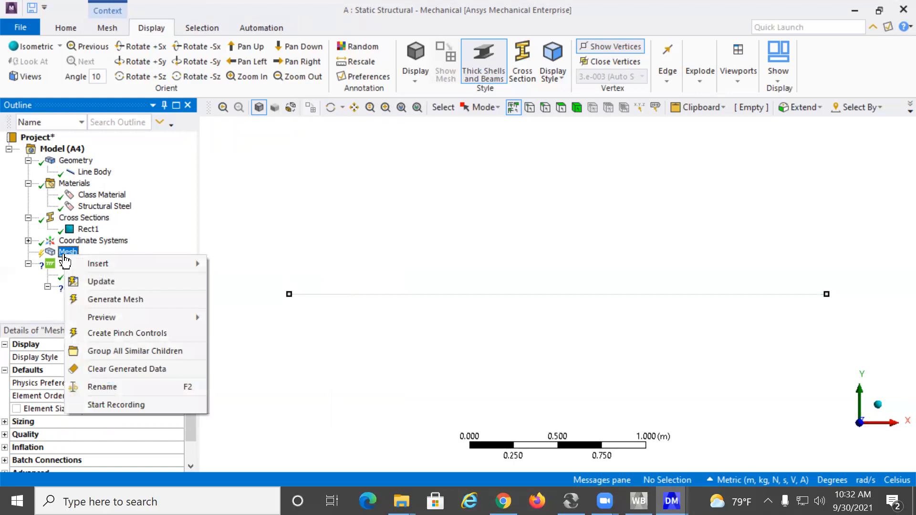
pyautogui.click(96, 300)
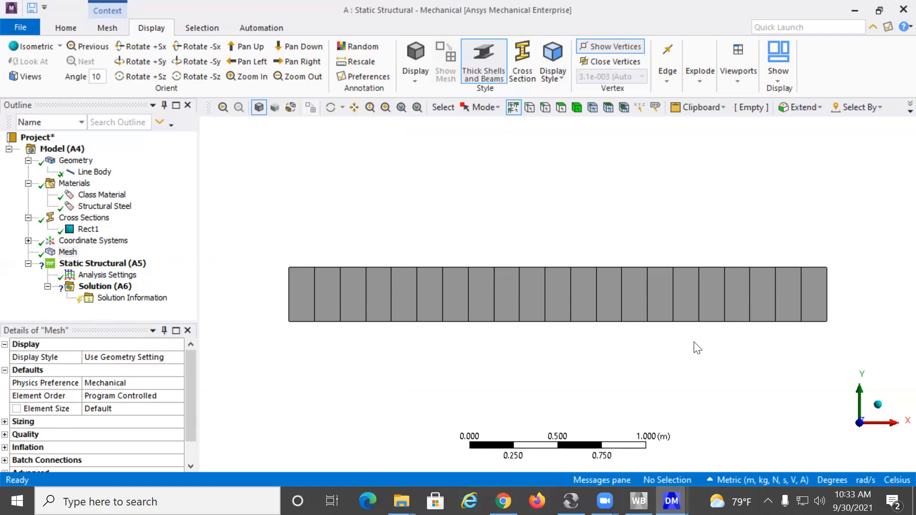
# - Insert a Fixed Support in the Static Structural (A5) environment
pyautogui.click(85, 265)
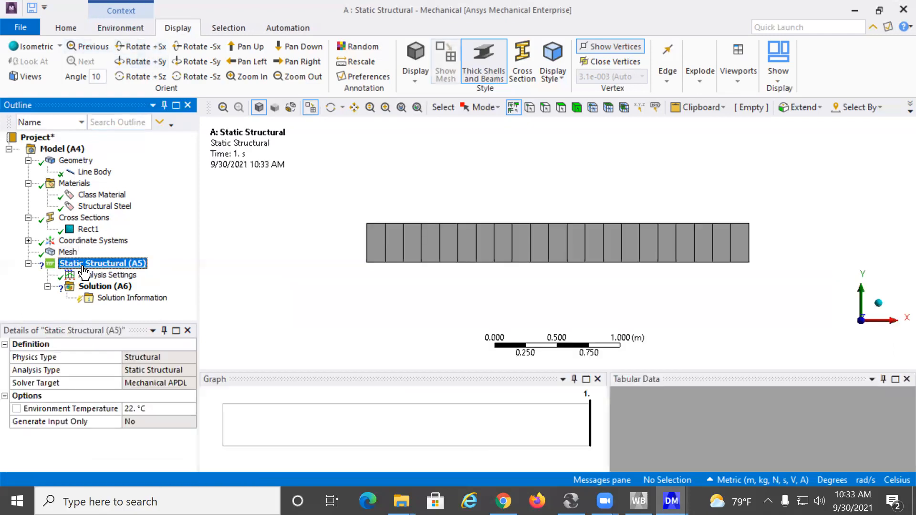
pyautogui.click(115, 26)
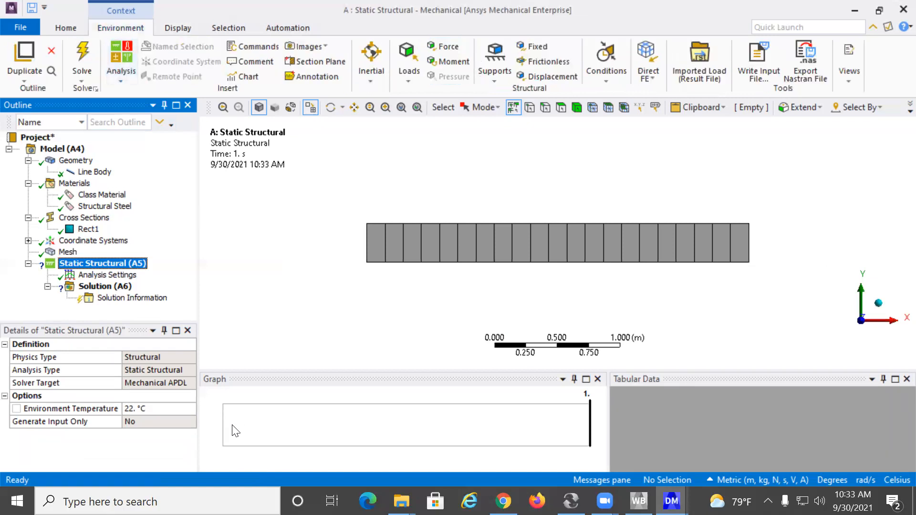
pyautogui.click(69, 253)
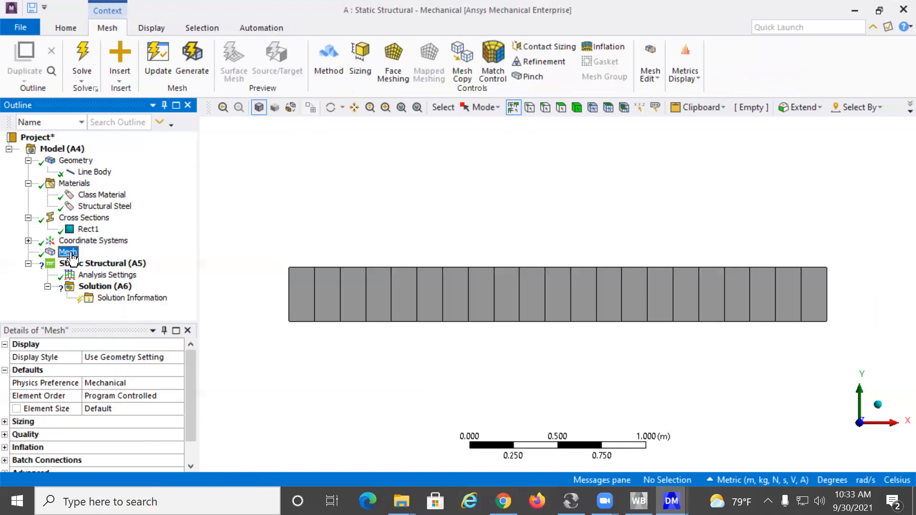
pyautogui.click(78, 264)
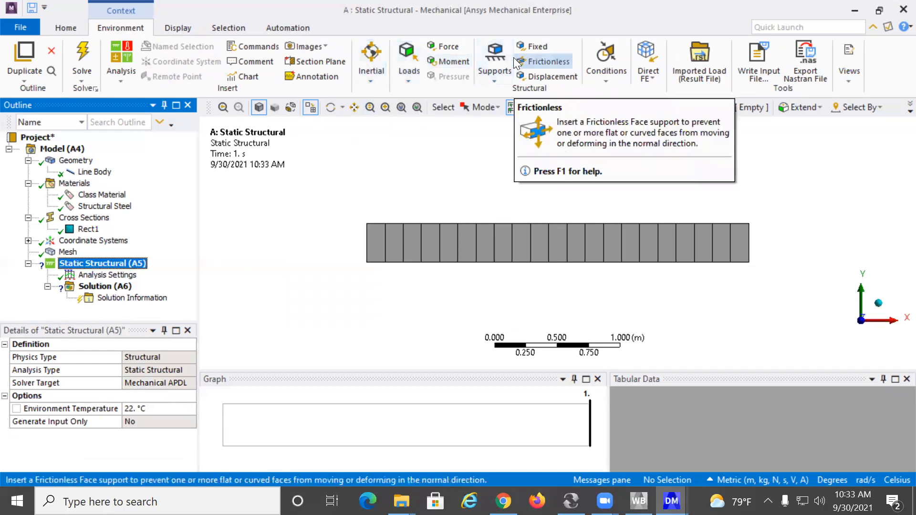
pyautogui.click(489, 73)
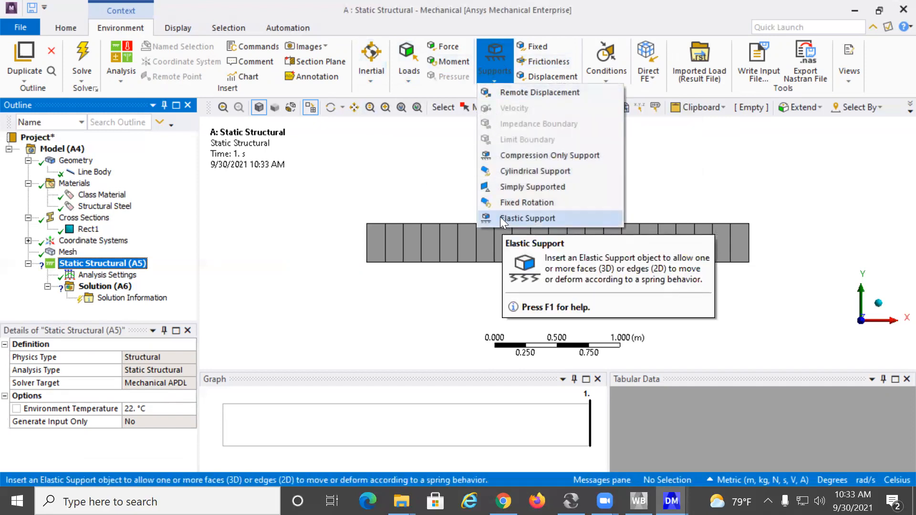
pyautogui.click(527, 45)
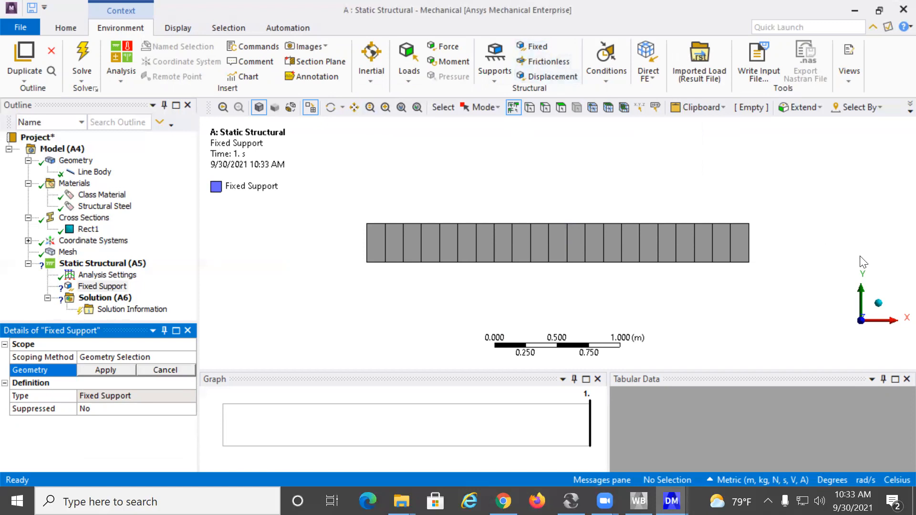
# - Turn off the mesh and thick shells and beams display to show the beam as a plain line, and return to Static Structural (A5)
pyautogui.click(75, 161)
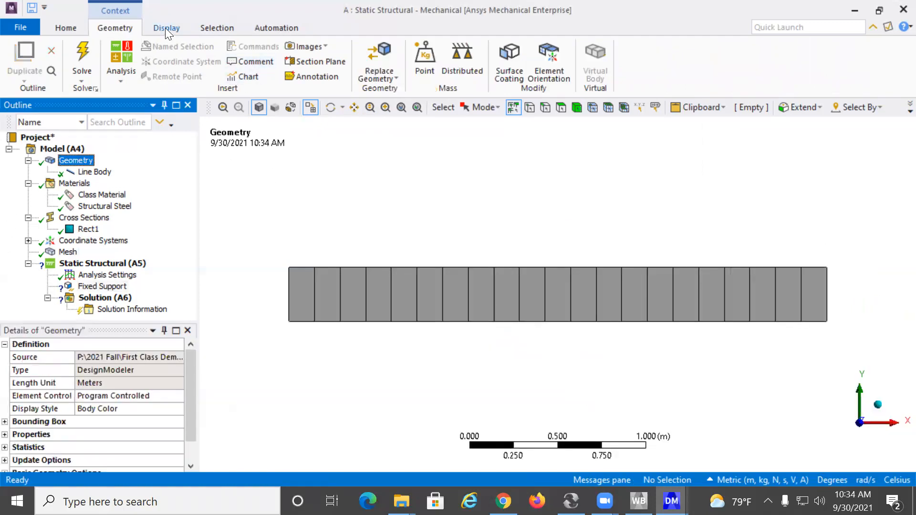
pyautogui.click(165, 27)
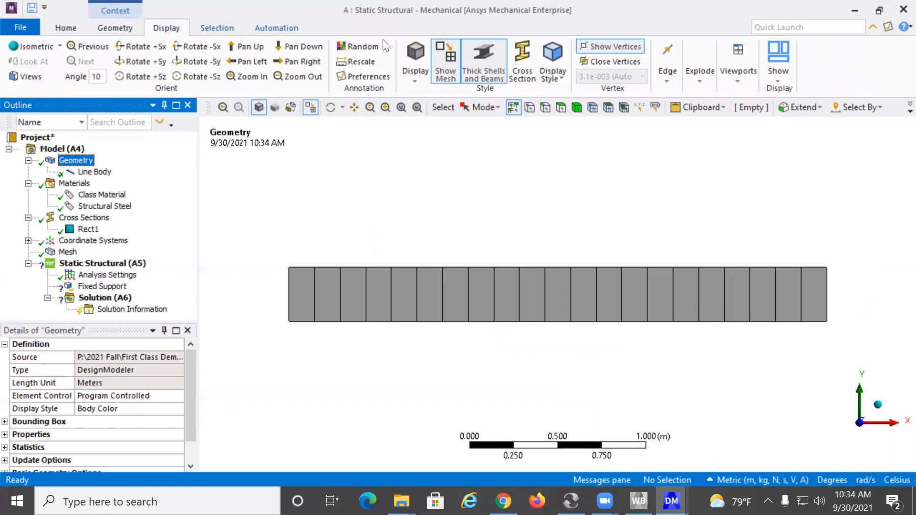
pyautogui.click(485, 65)
pyautogui.click(435, 78)
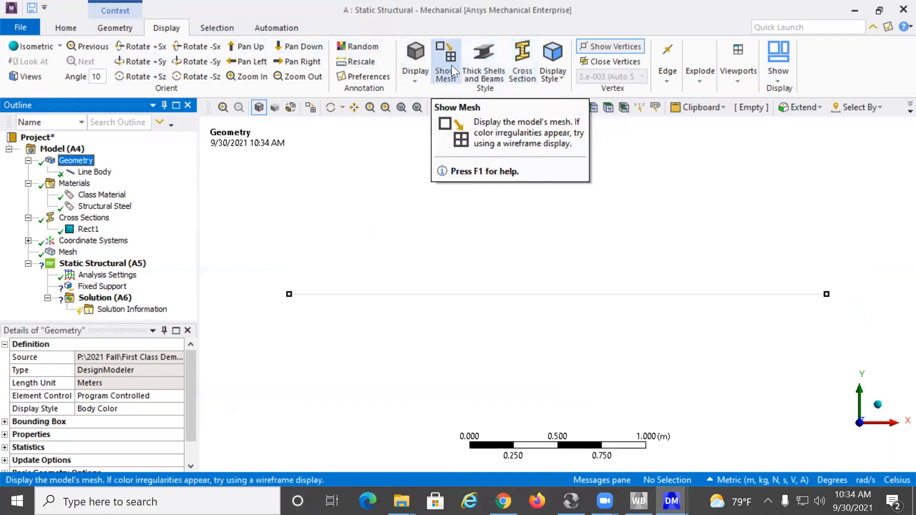
pyautogui.click(521, 54)
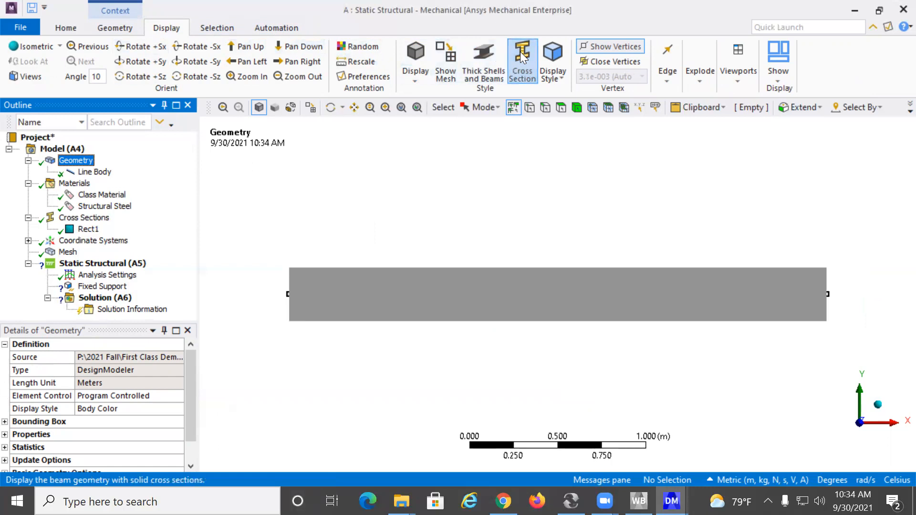
pyautogui.click(521, 53)
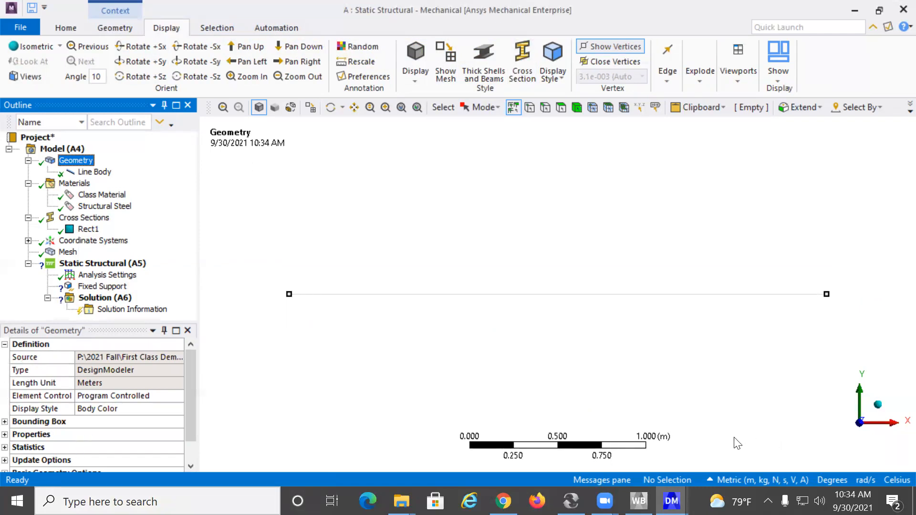
pyautogui.click(113, 264)
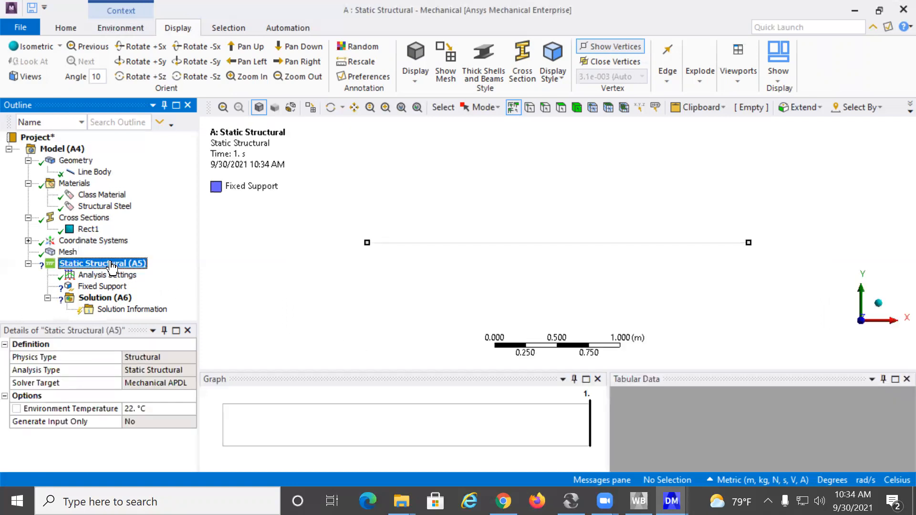
# - Add another Fixed Support scoped to the beam's end vertex at the origin, and insert a Force load
pyautogui.click(117, 28)
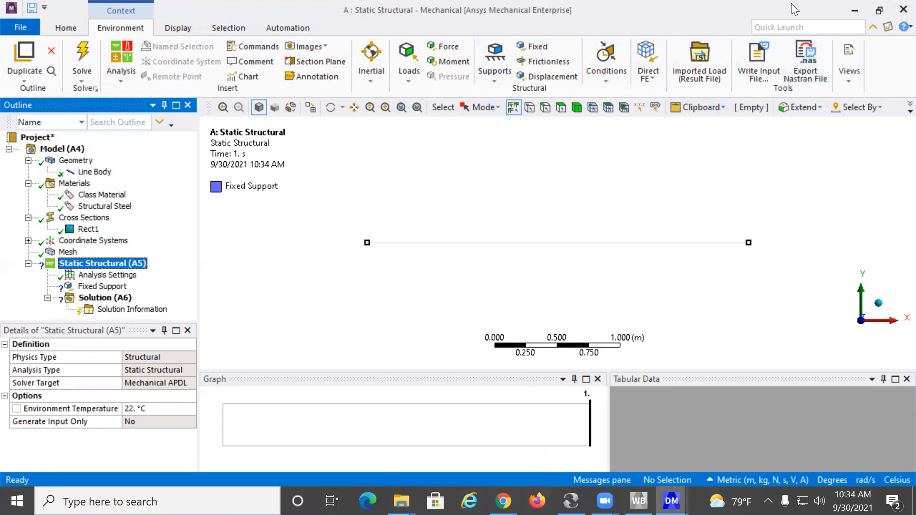
pyautogui.click(533, 47)
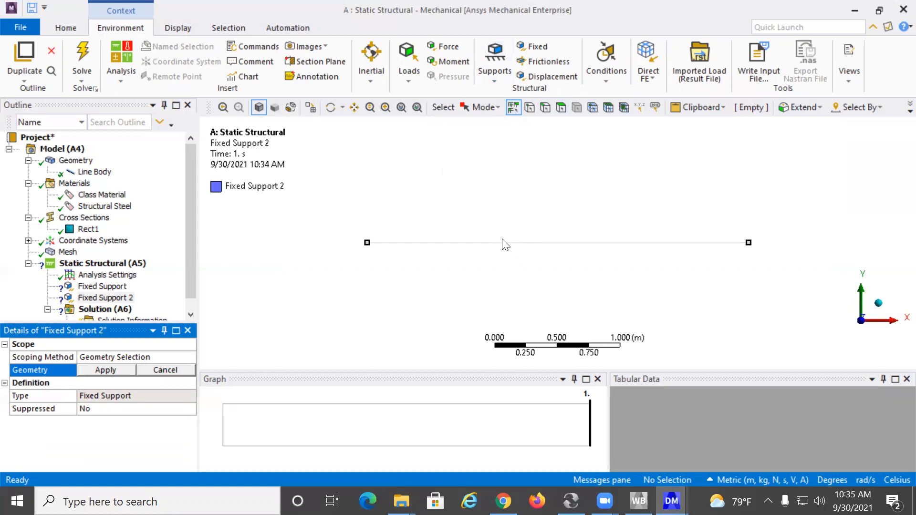
pyautogui.click(367, 242)
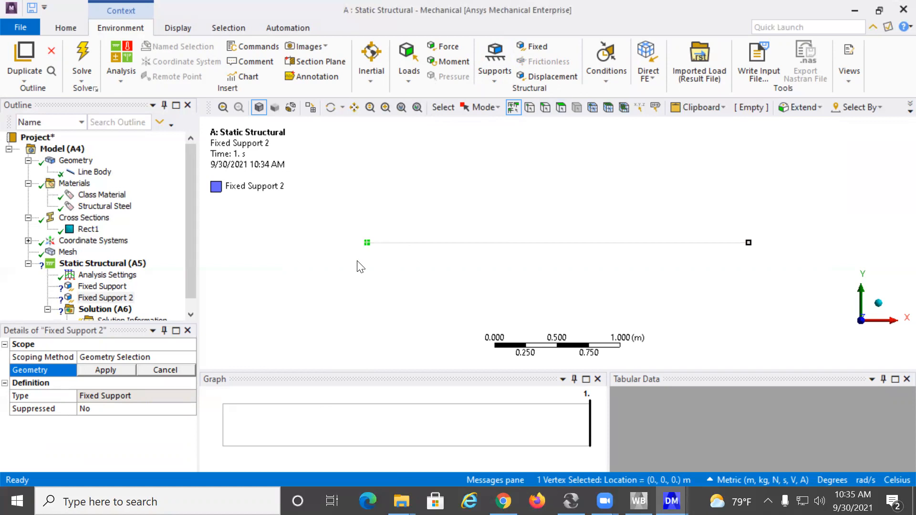
pyautogui.click(95, 372)
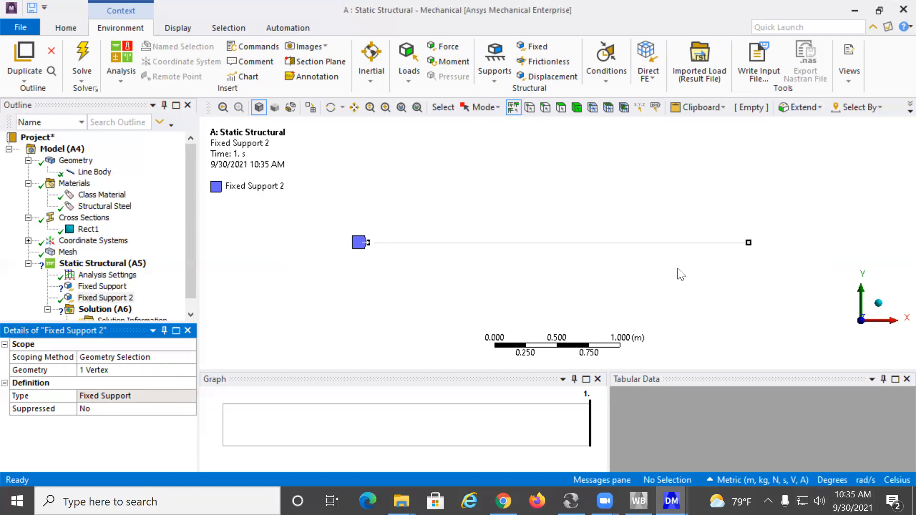
pyautogui.click(403, 79)
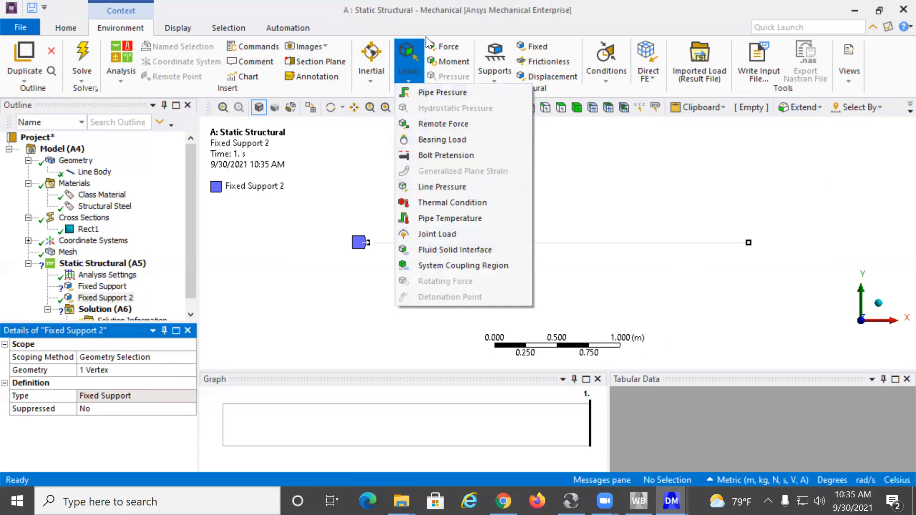
pyautogui.click(440, 47)
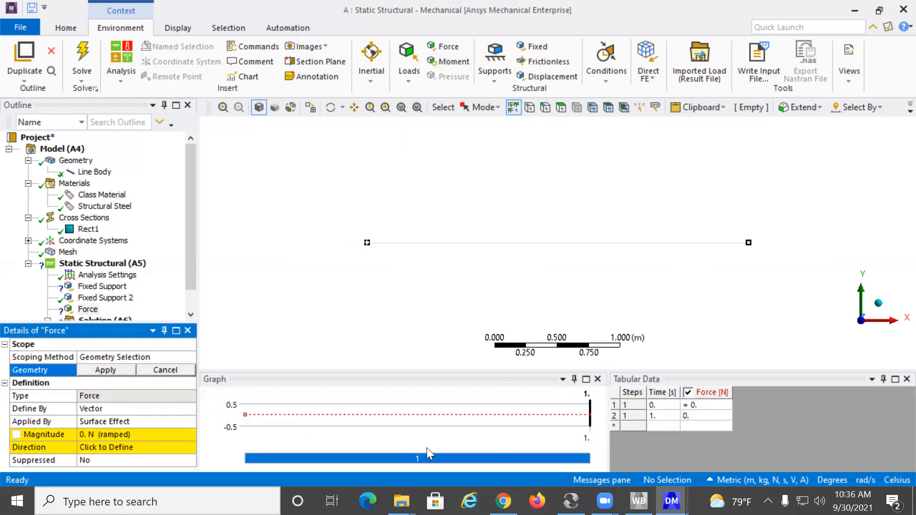
# - Delete the first Fixed Support, which has no geometry assigned, from Static Structural (A5)
pyautogui.moveTo(190, 194); pyautogui.dragTo(192, 225)
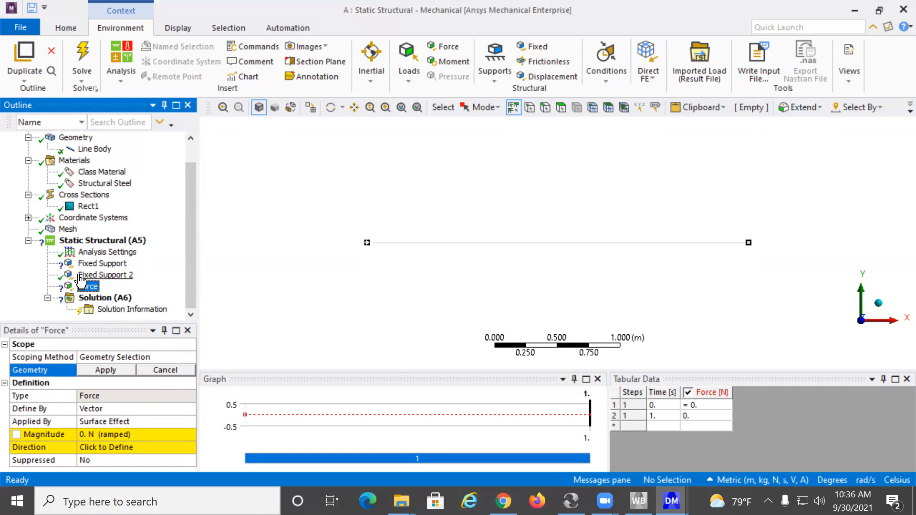
pyautogui.click(94, 266)
pyautogui.rightClick(93, 265)
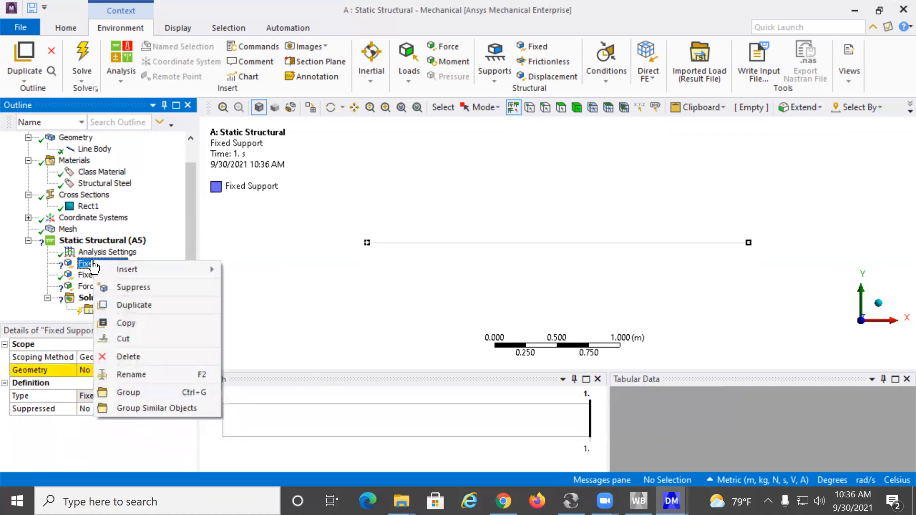
pyautogui.click(125, 358)
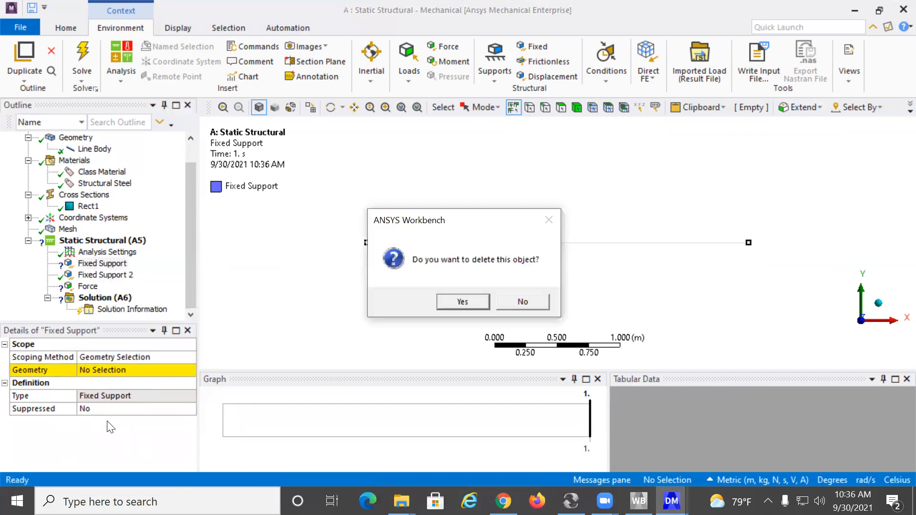
pyautogui.click(464, 301)
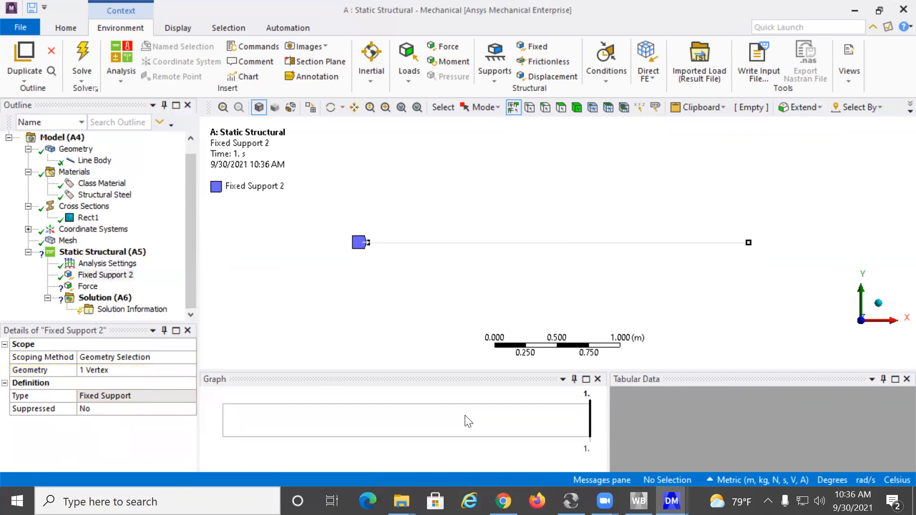
# - Rename Fixed Support 2 as Fixed Support
pyautogui.rightClick(95, 275)
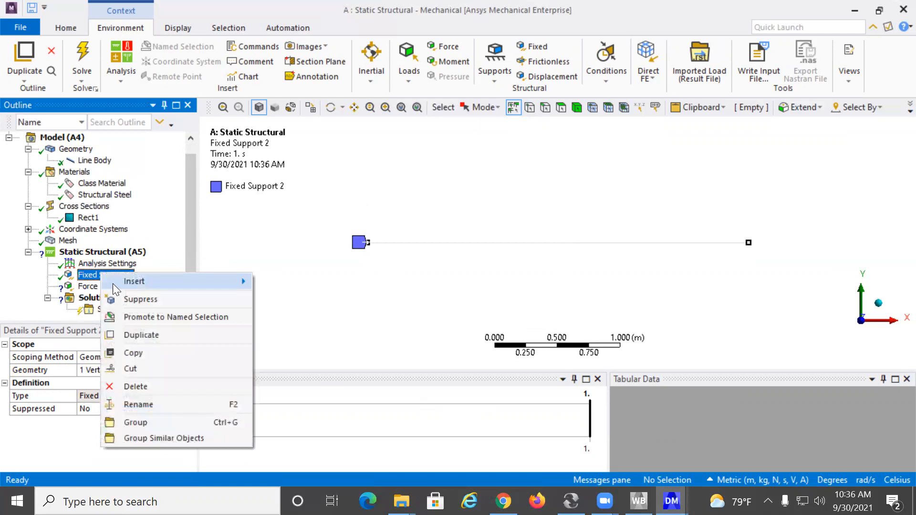
pyautogui.moveTo(117, 283)
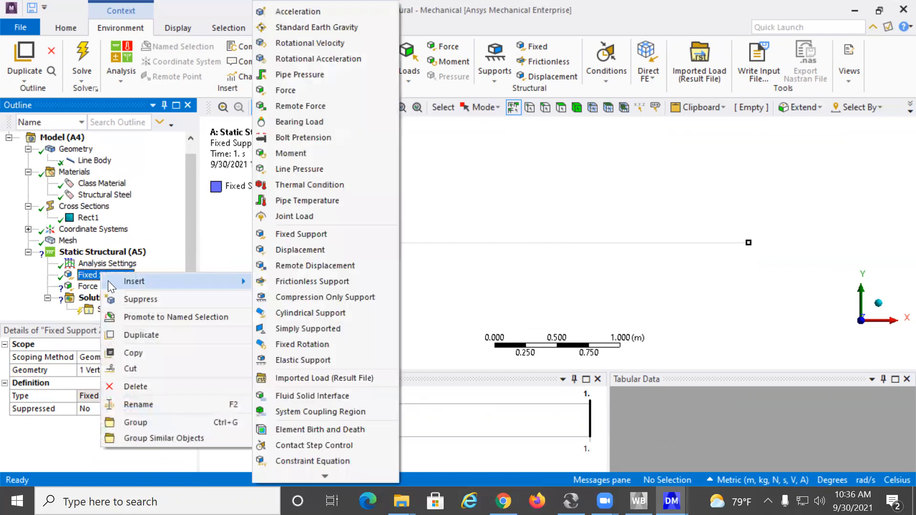
pyautogui.click(142, 406)
pyautogui.press('End')
pyautogui.press('BackSpace')
pyautogui.press('BackSpace')
pyautogui.press('Return')
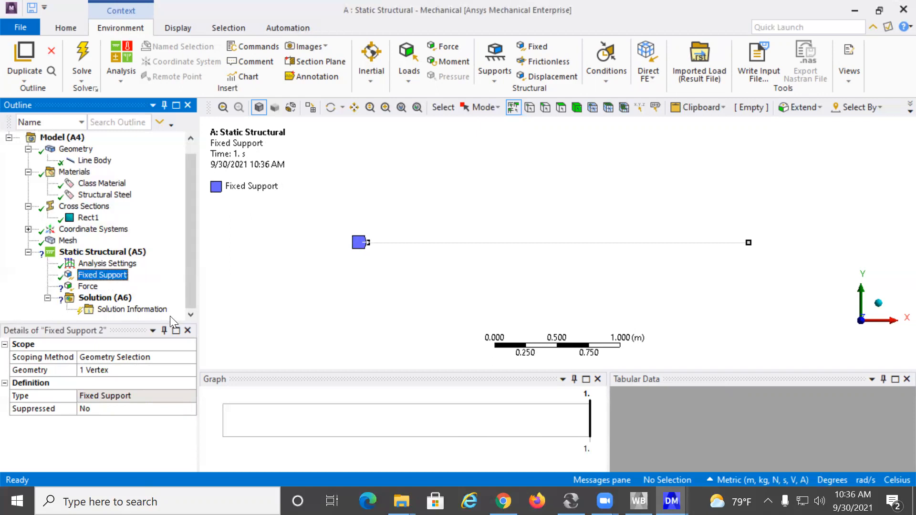
# - Scope the Force to the vertex at the beam's free end, opposite the fixed support
pyautogui.click(88, 286)
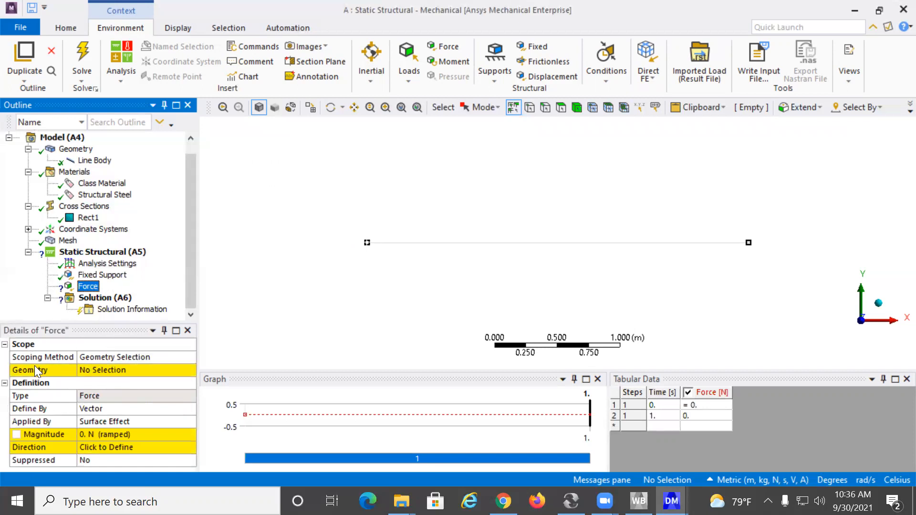
pyautogui.click(103, 369)
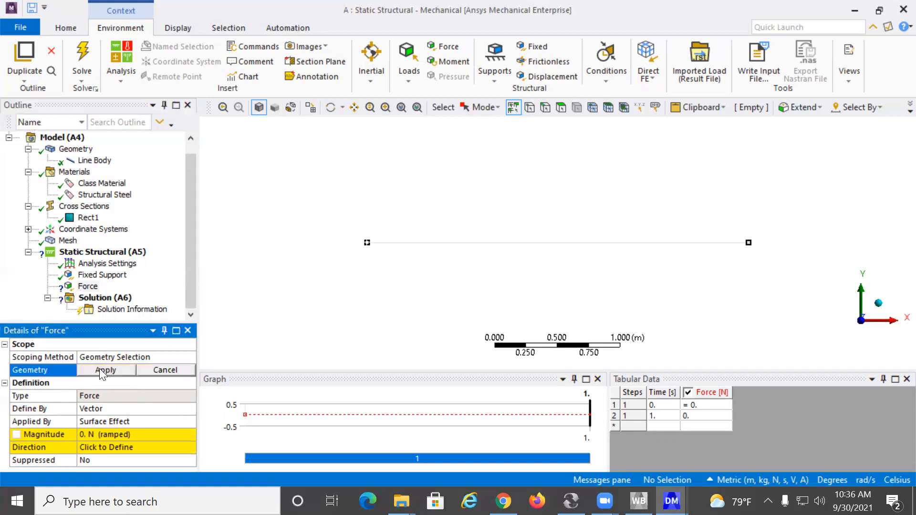
pyautogui.click(749, 243)
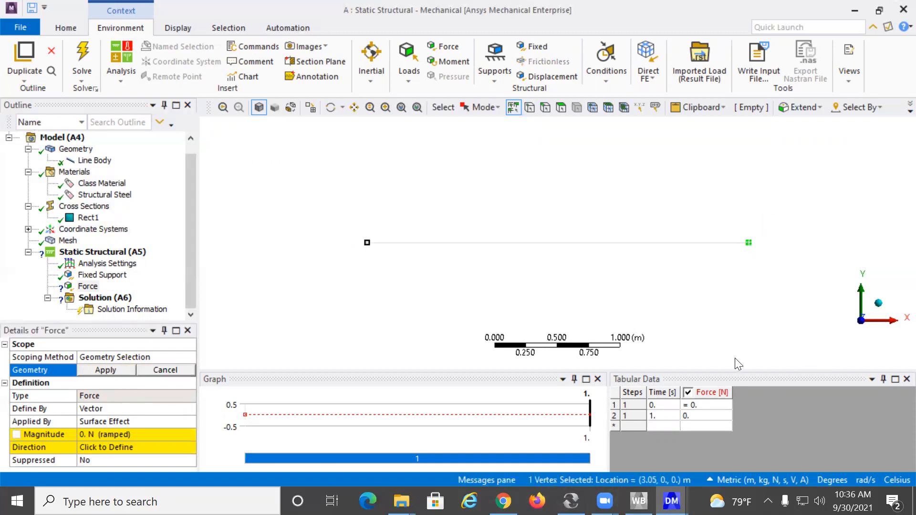
pyautogui.click(122, 368)
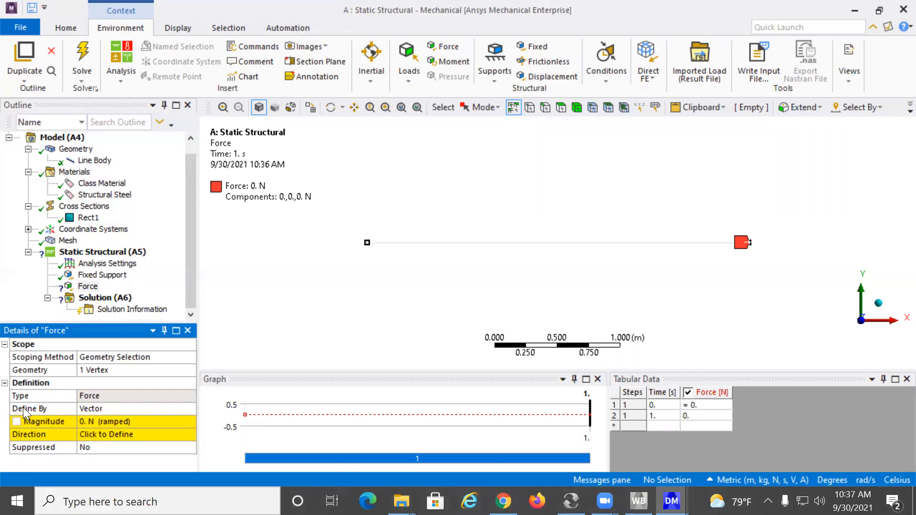
# - Set the Force to be defined by Components
pyautogui.click(106, 408)
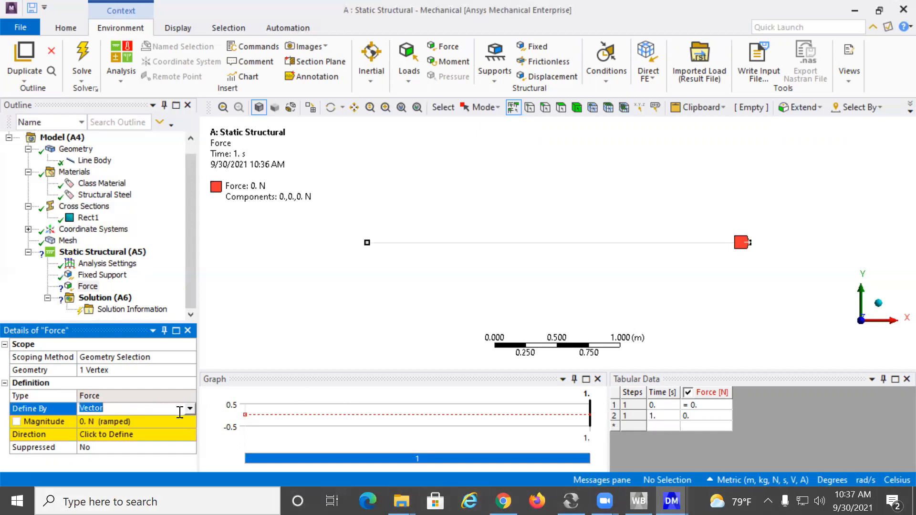
pyautogui.click(190, 408)
pyautogui.click(120, 418)
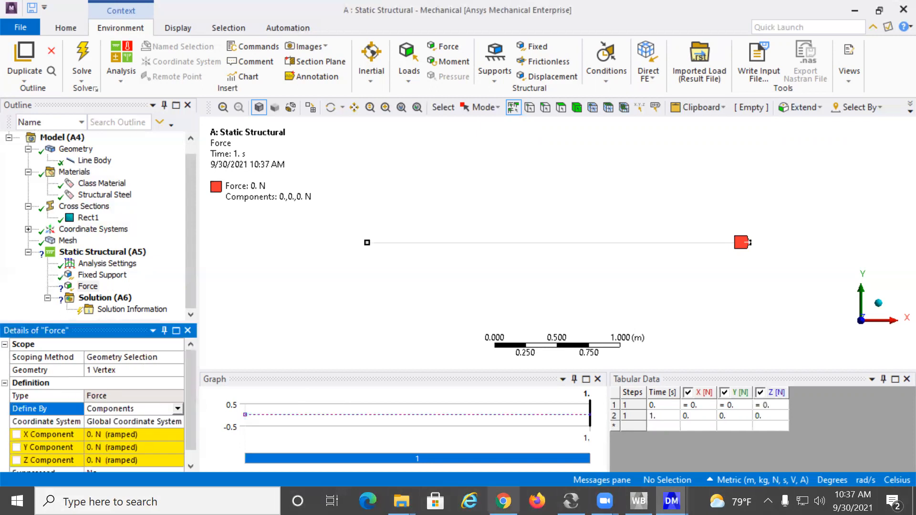
pyautogui.scroll(-1, 309, 328)
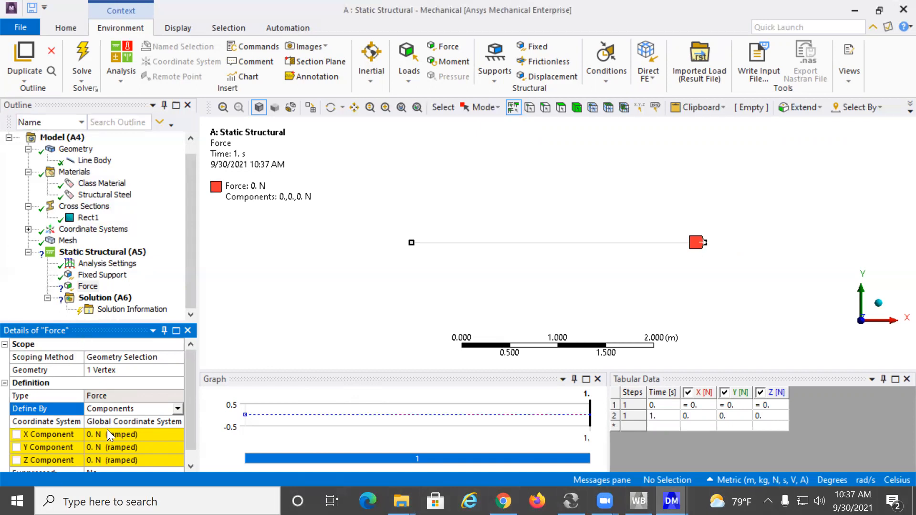
# - Switch the unit system to U.S. Customary (in, lbm, lbf, °F, s, V, A)
pyautogui.click(109, 446)
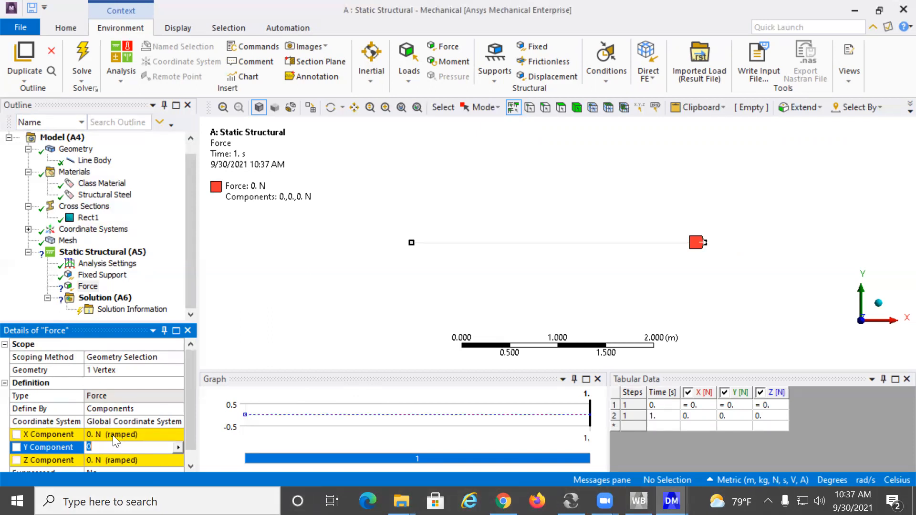
pyautogui.click(62, 30)
pyautogui.click(517, 72)
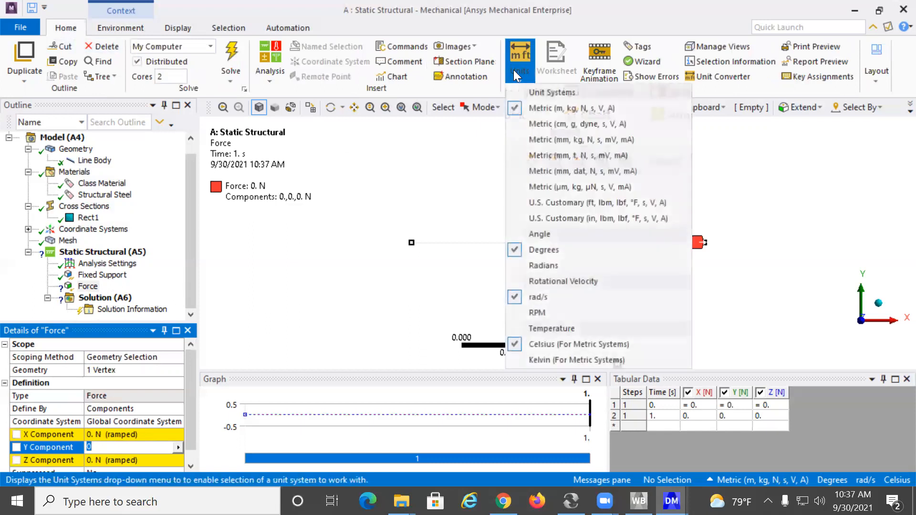
pyautogui.click(521, 220)
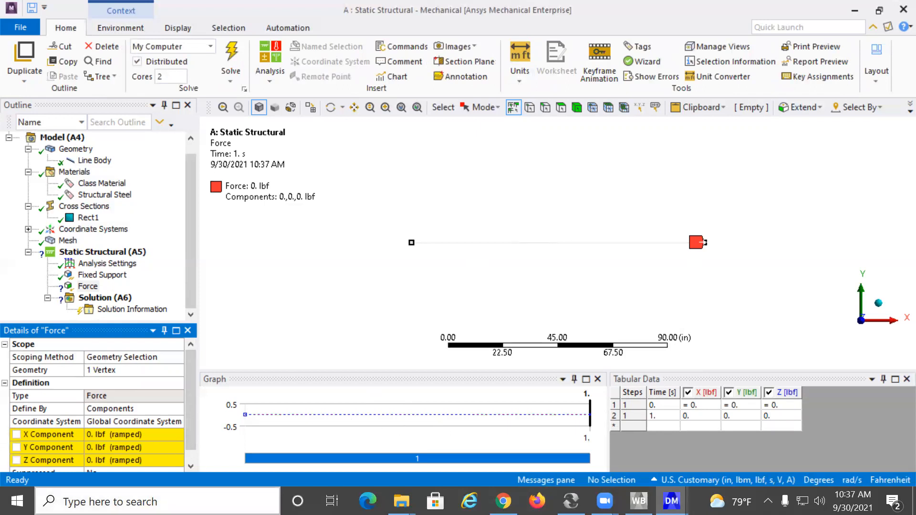
# - Set the Force's Y Component to -10000 lbf
pyautogui.click(99, 447)
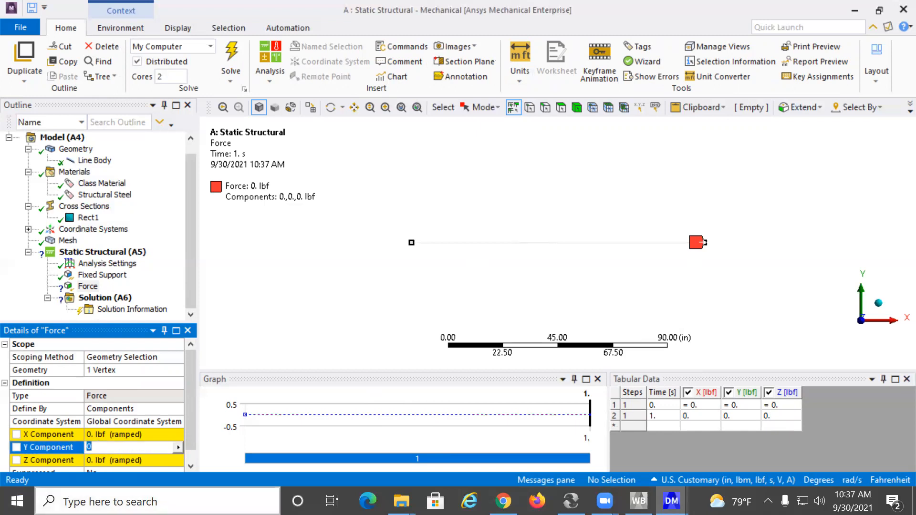
pyautogui.write('-10000')
pyautogui.press('Return')
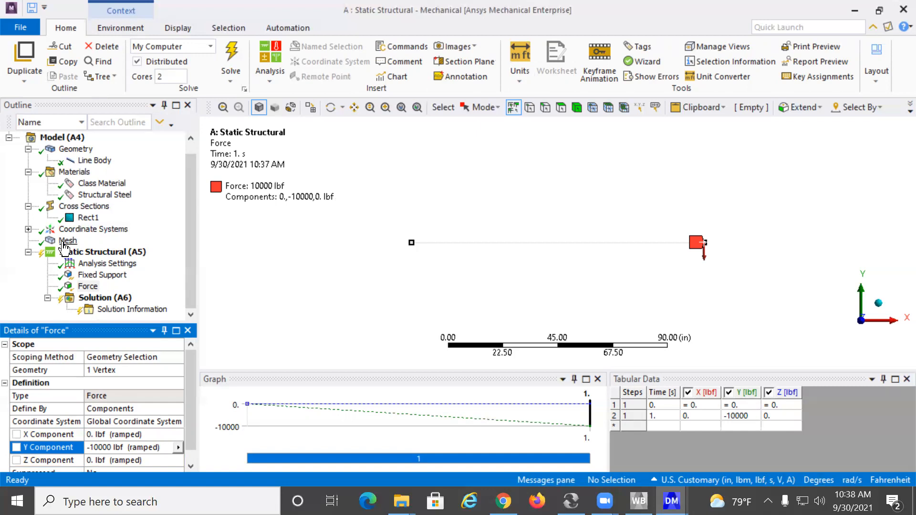
# - Solve the Static Structural (A5) analysis and return to the Mechanical window
pyautogui.click(79, 254)
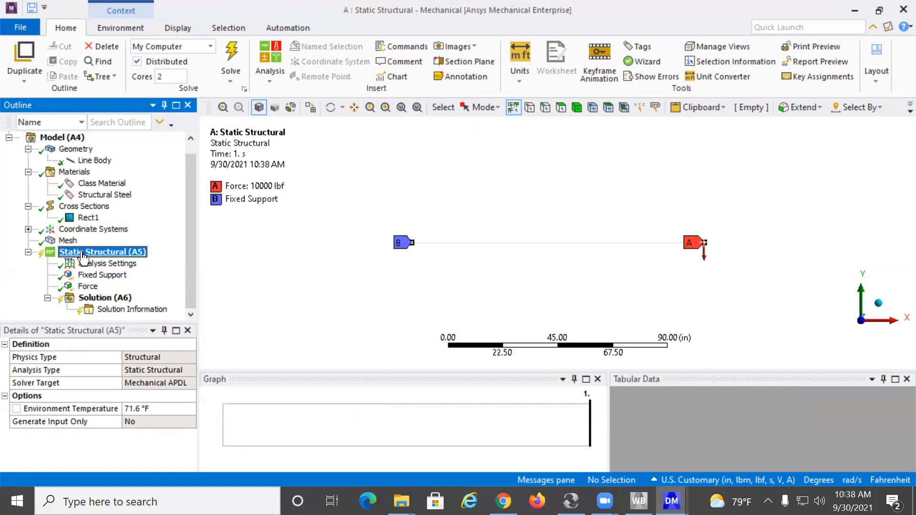
pyautogui.click(230, 54)
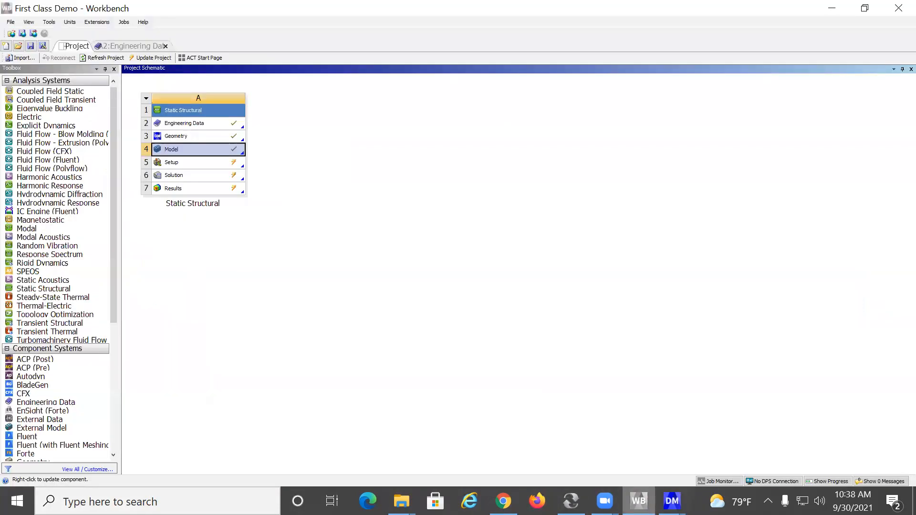
pyautogui.click(612, 501)
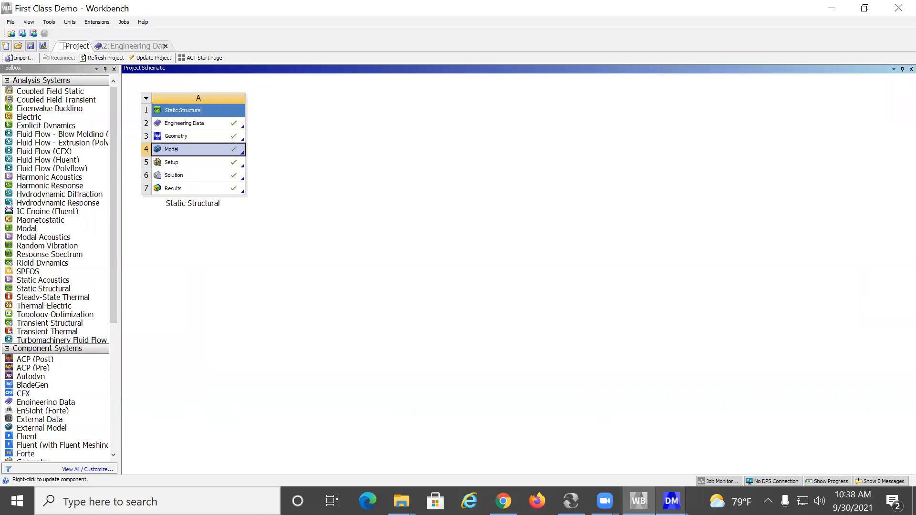
pyautogui.moveTo(671, 501)
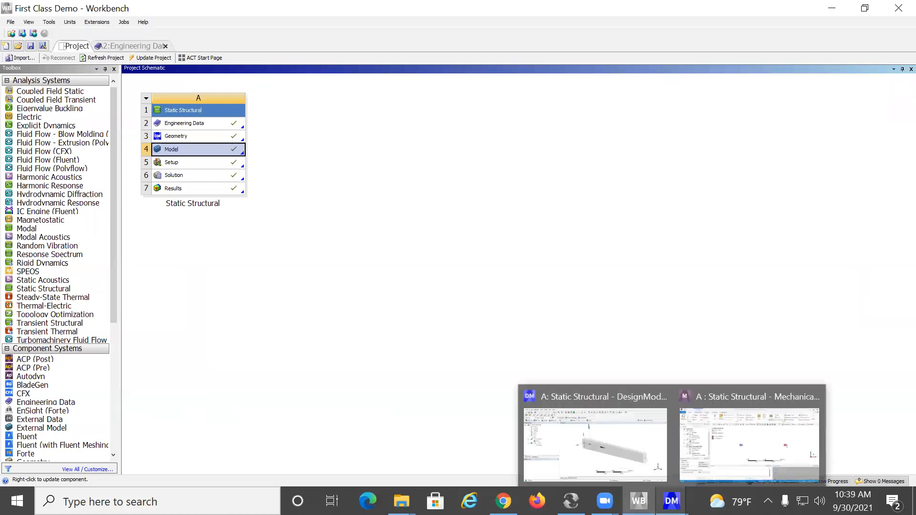
pyautogui.click(727, 448)
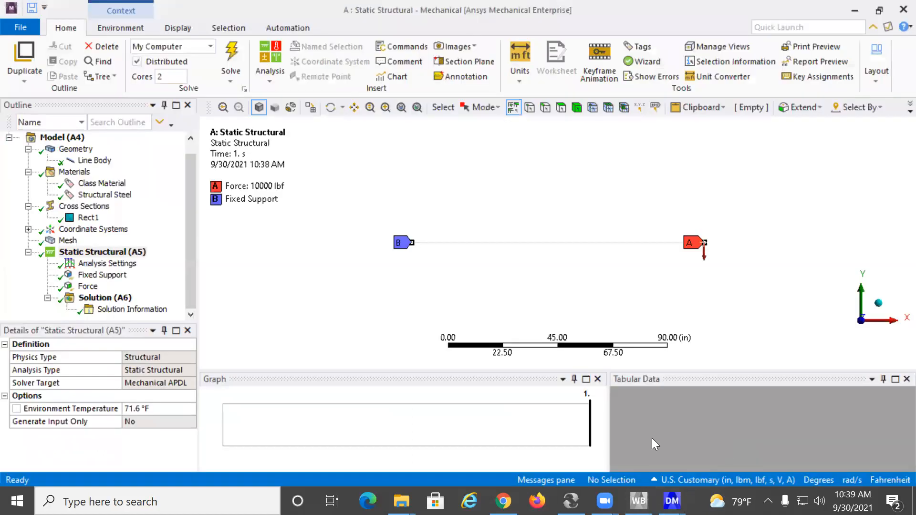
# - Insert a Total Deformation result under Solution (A6)
pyautogui.click(99, 300)
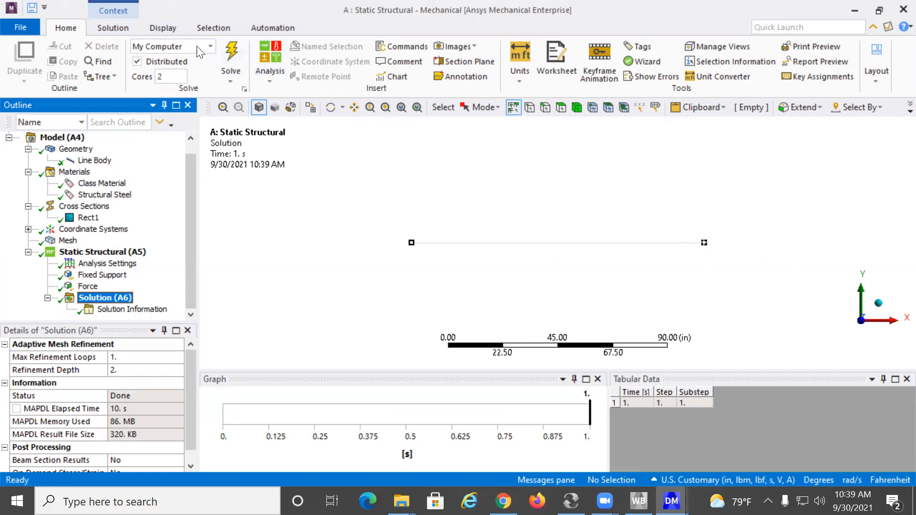
pyautogui.click(112, 28)
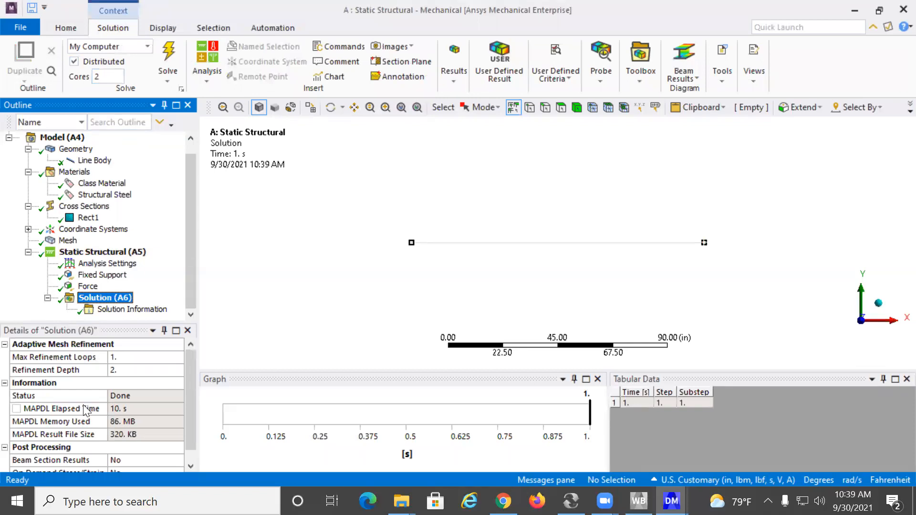
pyautogui.click(451, 81)
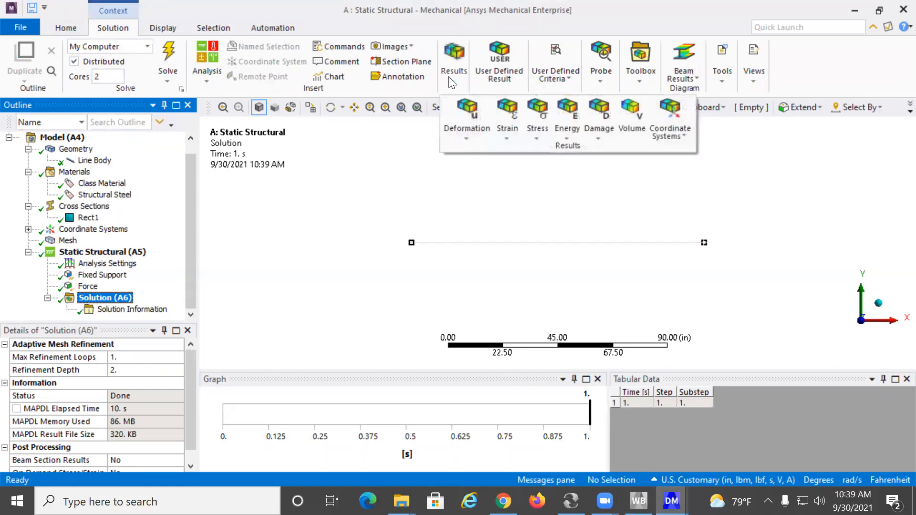
pyautogui.click(462, 127)
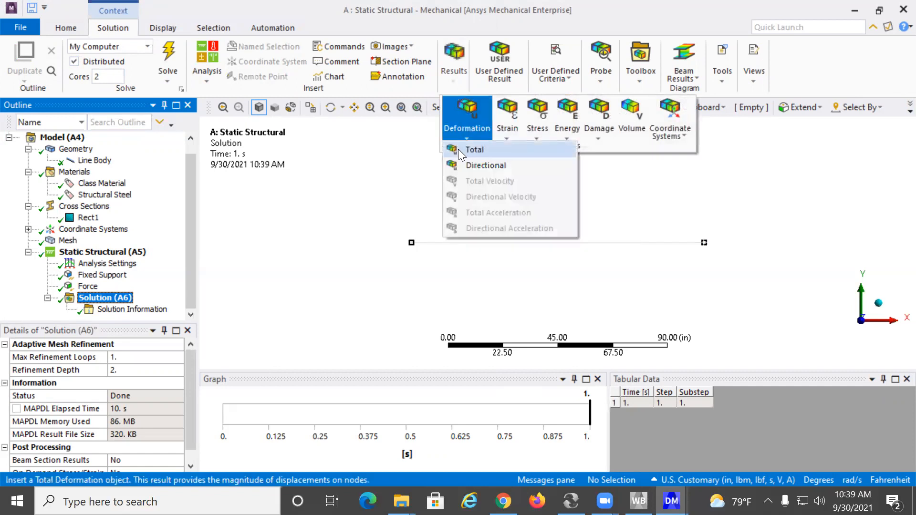
pyautogui.click(458, 149)
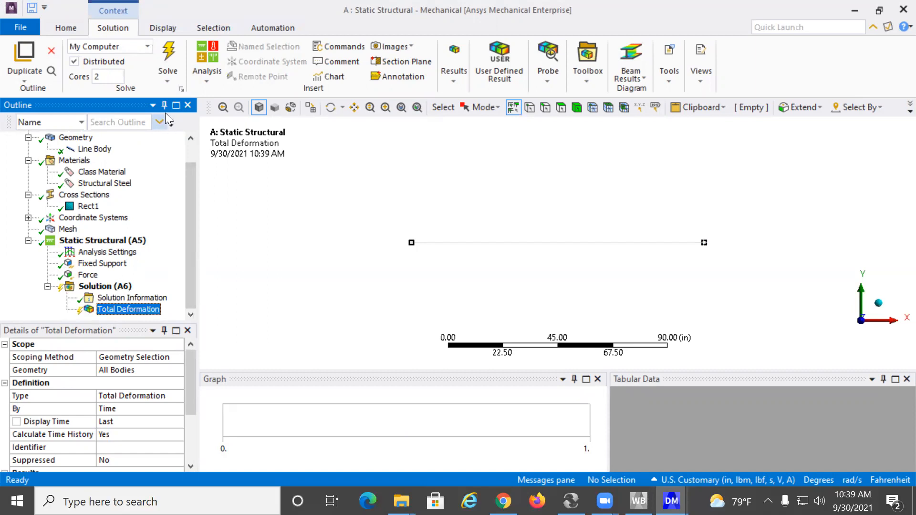
# - Evaluate the Total Deformation result, showing its animation and the maximum-value label on the beam
pyautogui.click(160, 63)
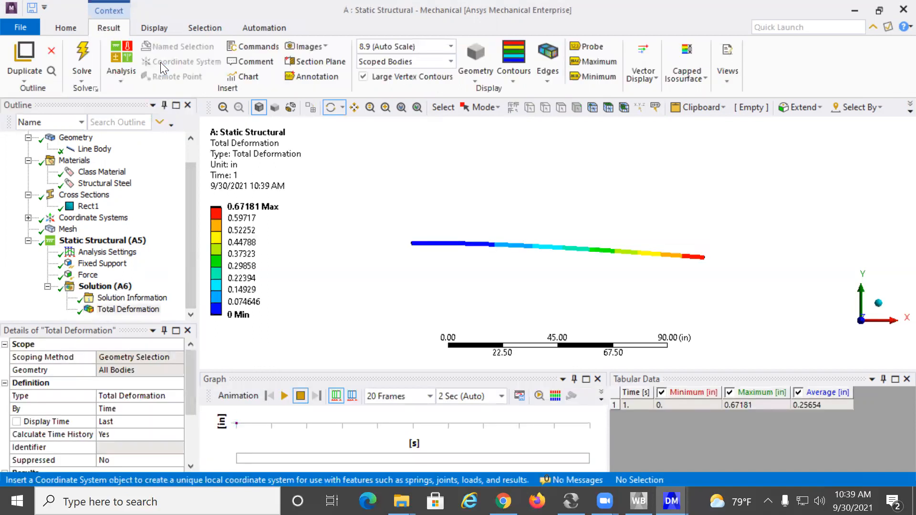
pyautogui.click(283, 396)
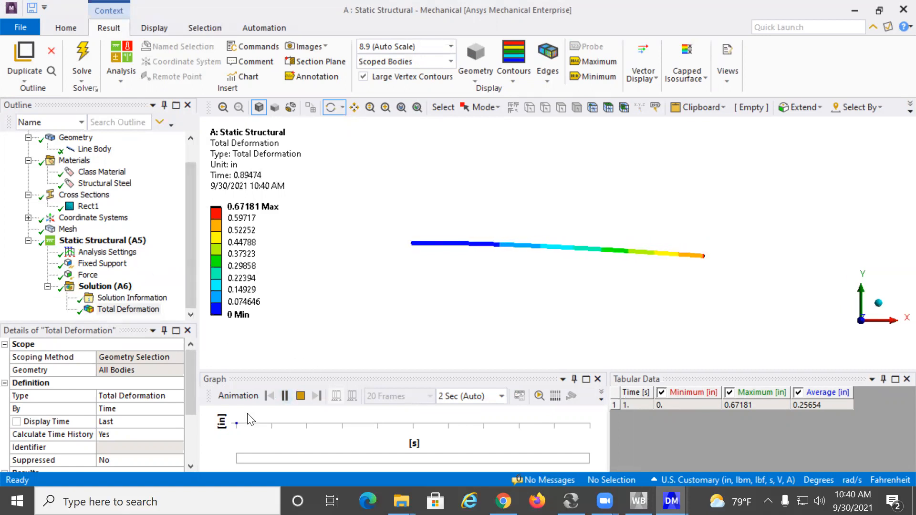
pyautogui.click(301, 396)
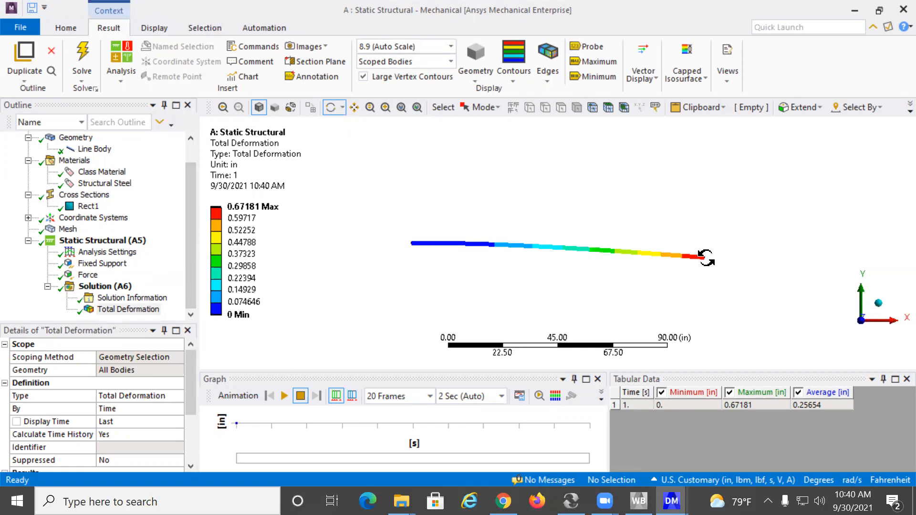
pyautogui.click(594, 61)
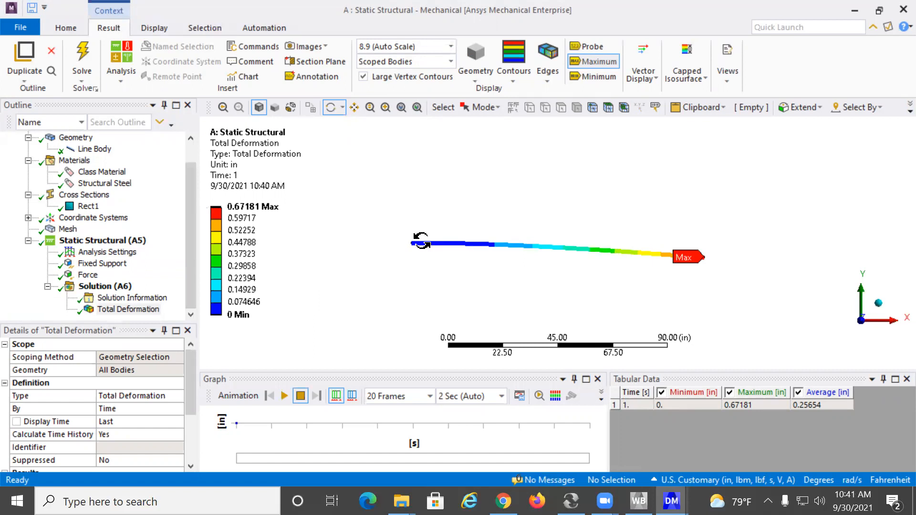
# - Insert a Deformation probe under Solution (A6) and scope it to the vertex at the beam's free end
pyautogui.click(90, 286)
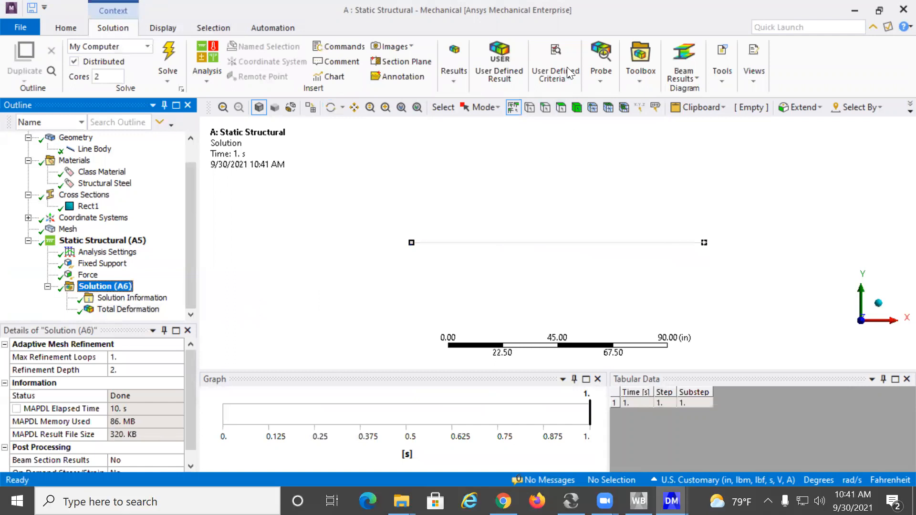
pyautogui.click(599, 71)
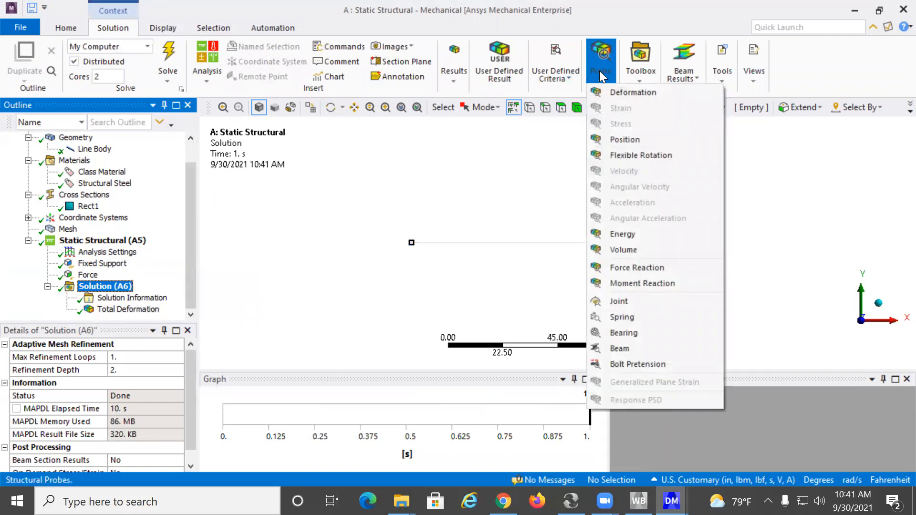
pyautogui.click(613, 92)
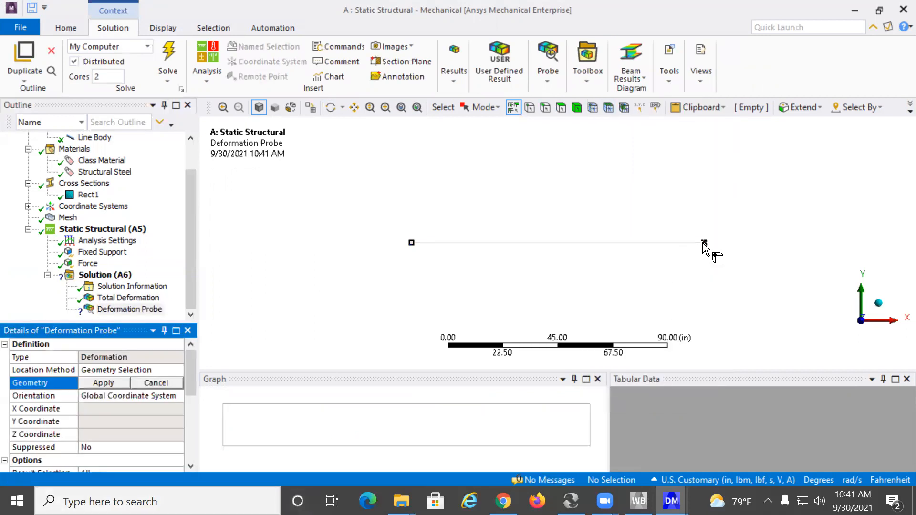
pyautogui.click(704, 243)
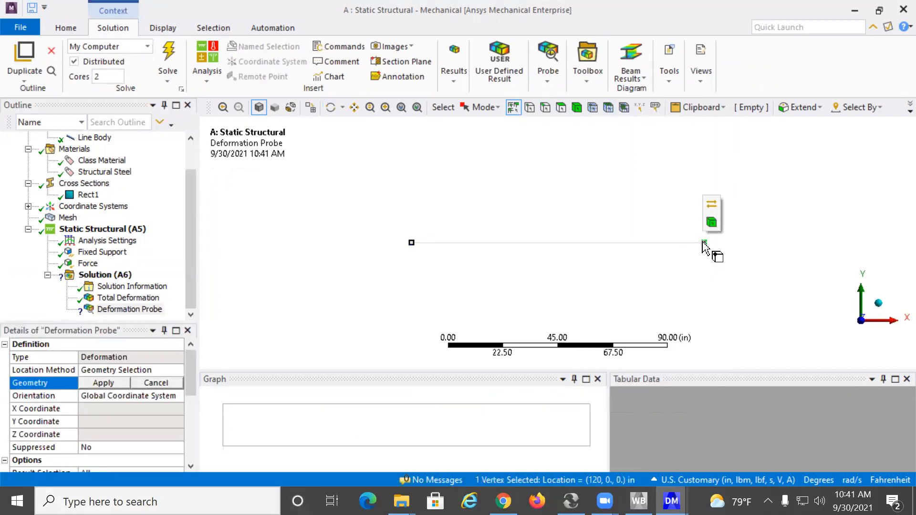
pyautogui.click(114, 384)
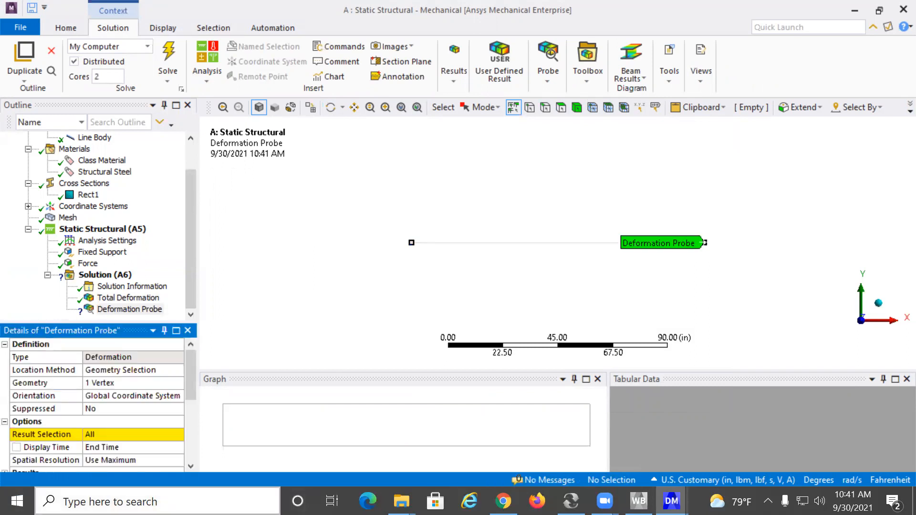
# - Set the Deformation Probe's Result Selection to Y Axis
pyautogui.scroll(-1, 74, 384)
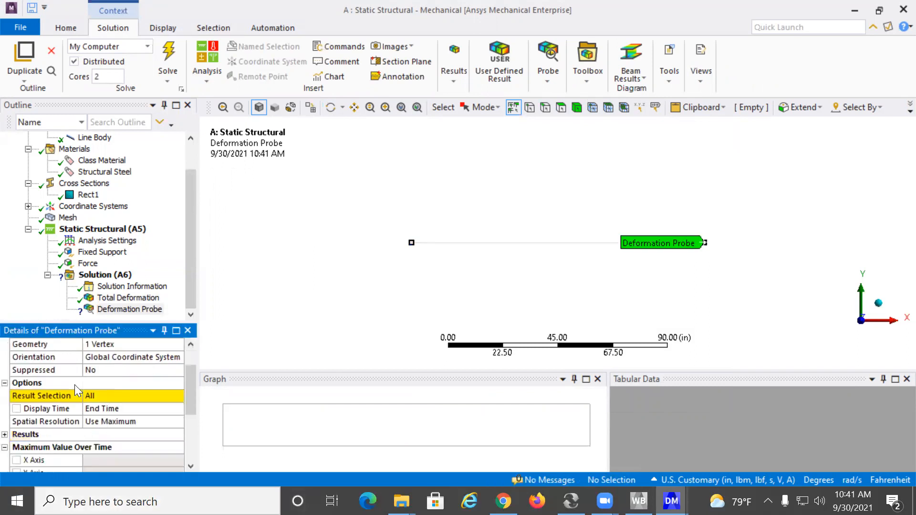
pyautogui.click(152, 395)
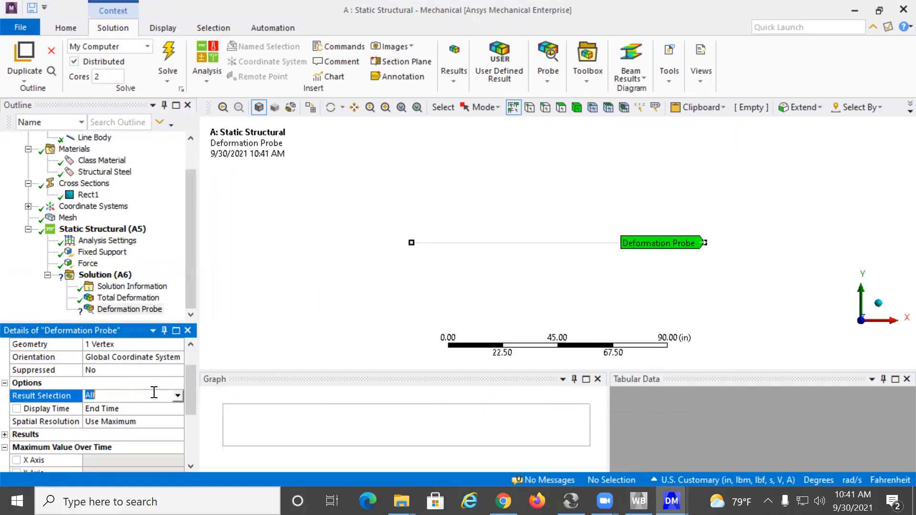
pyautogui.click(177, 395)
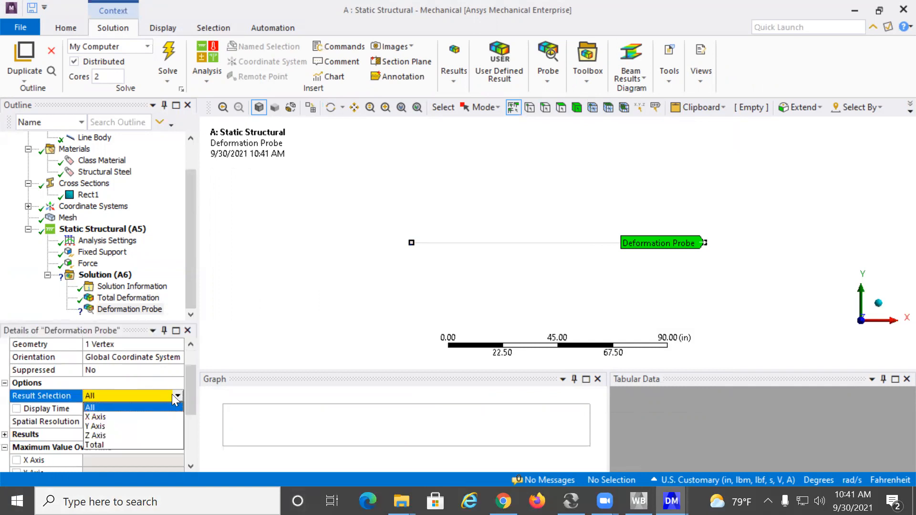
pyautogui.click(92, 427)
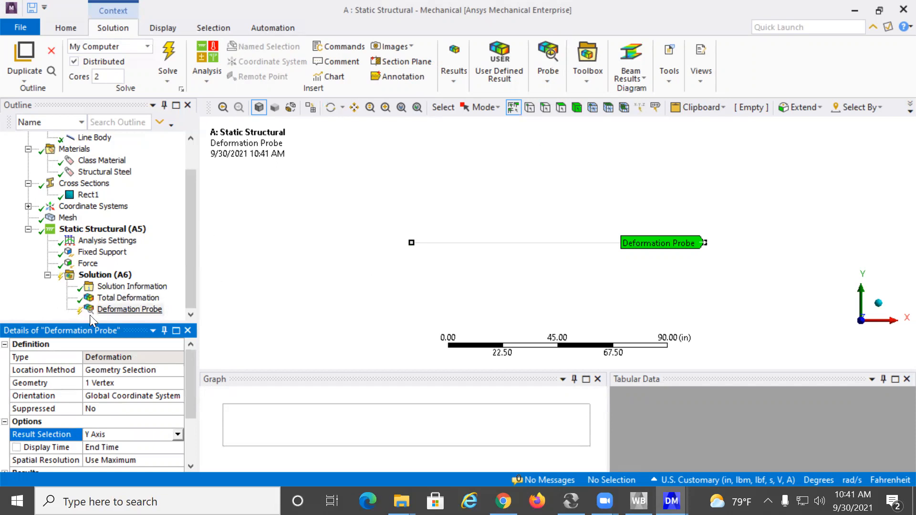
# - Solve the Deformation Probe and review its maximum and minimum Y-axis values over time
pyautogui.click(168, 56)
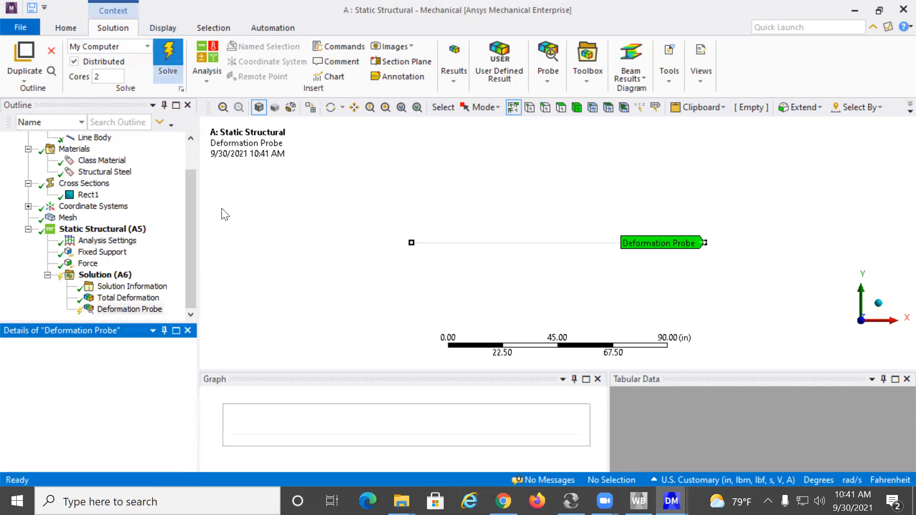
pyautogui.click(134, 310)
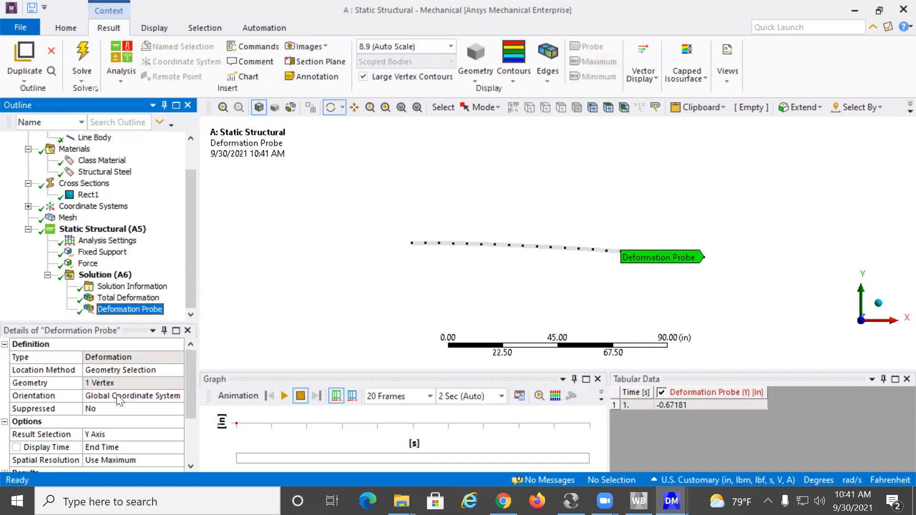
pyautogui.scroll(-2, 121, 400)
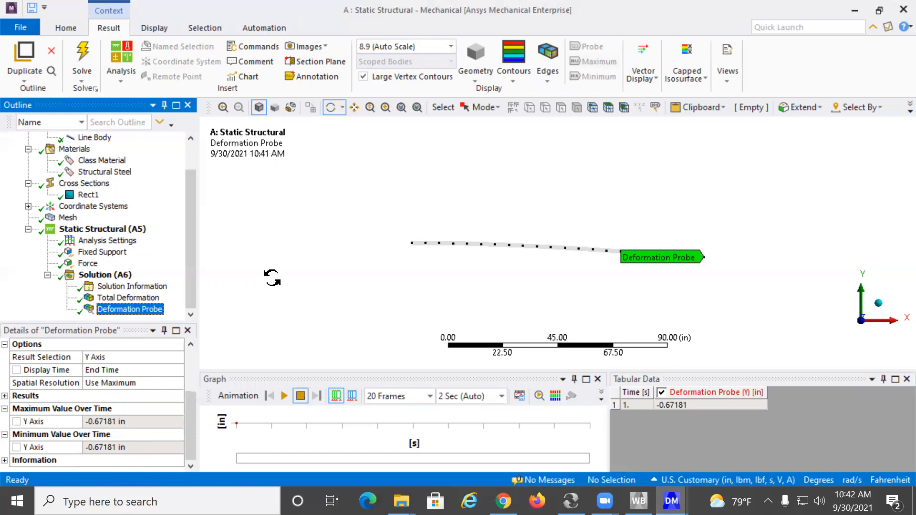
# - Insert a Force Reaction probe under Solution (A6) with Fixed Support as its boundary condition
pyautogui.click(114, 275)
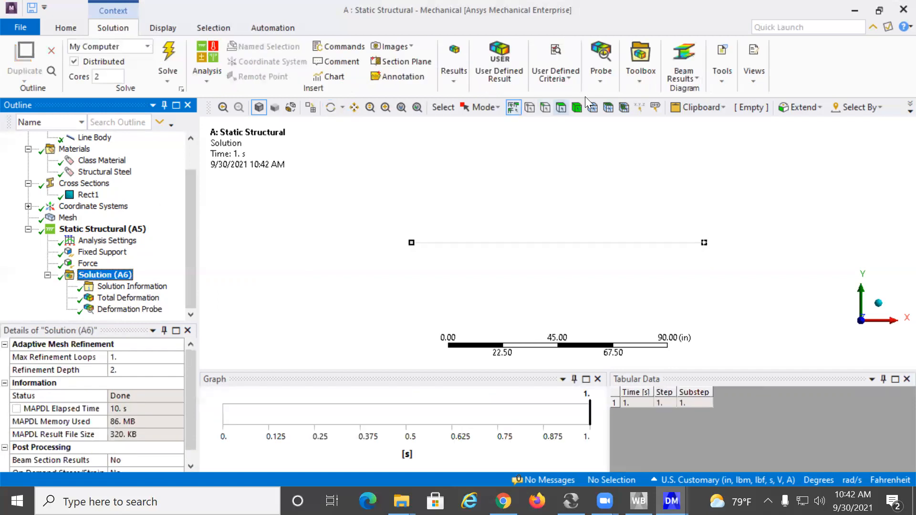
pyautogui.click(597, 74)
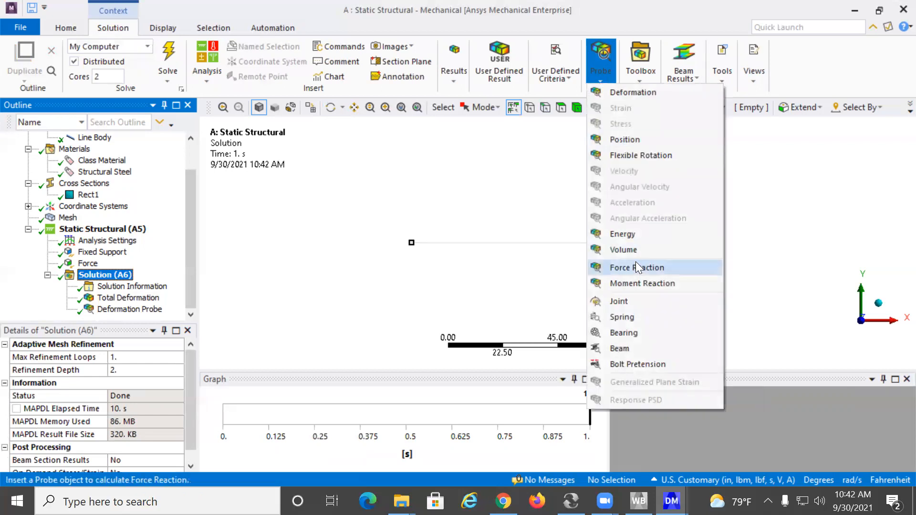
pyautogui.click(633, 267)
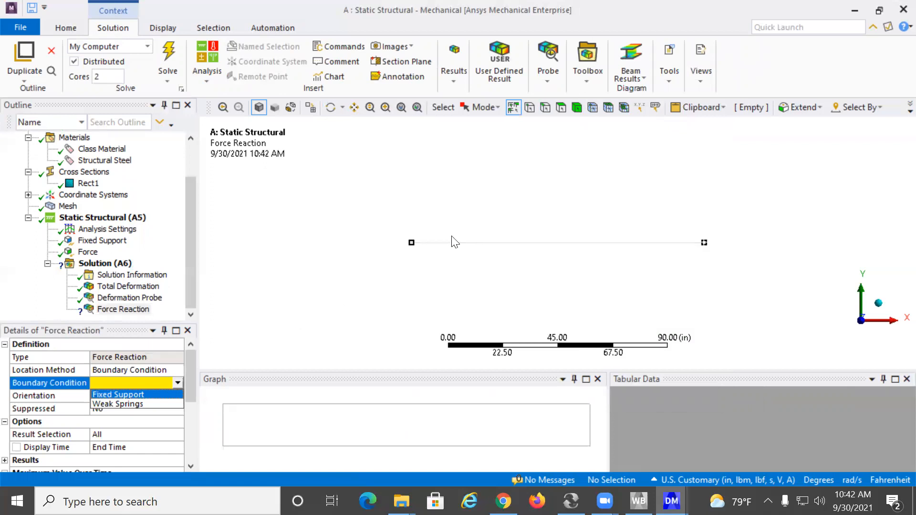
pyautogui.click(121, 394)
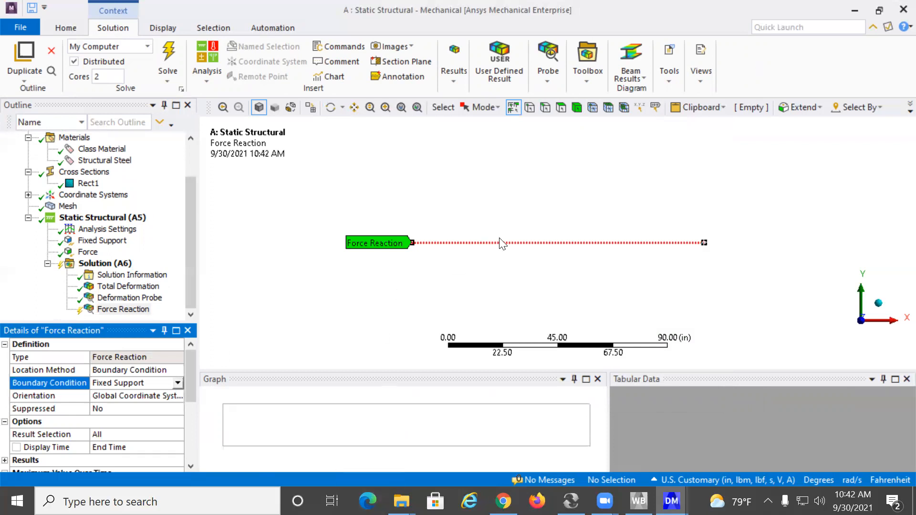
# - Add a Moment Reaction probe with Fixed Support as its boundary condition
pyautogui.click(548, 76)
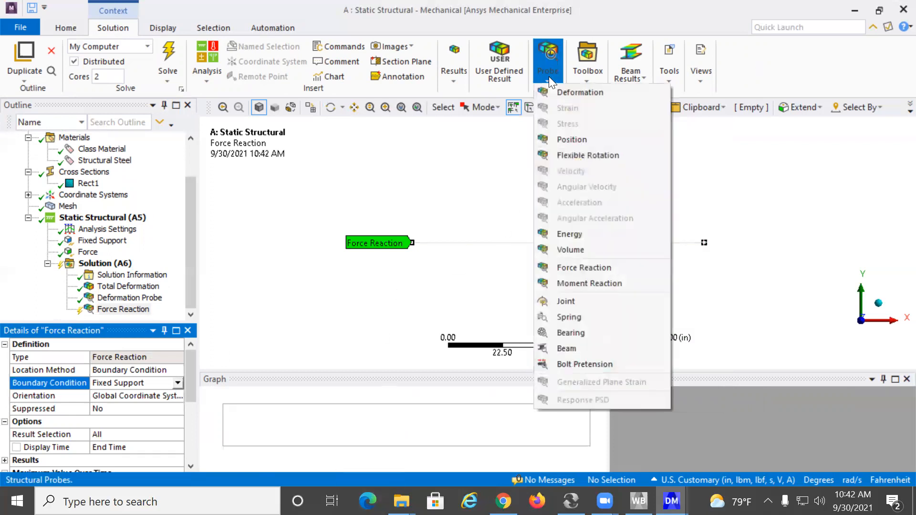
pyautogui.click(575, 285)
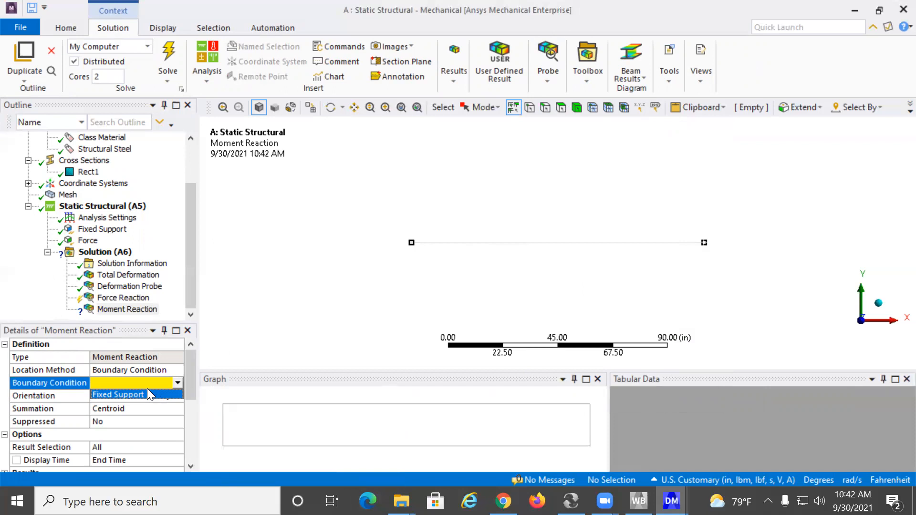
pyautogui.click(116, 395)
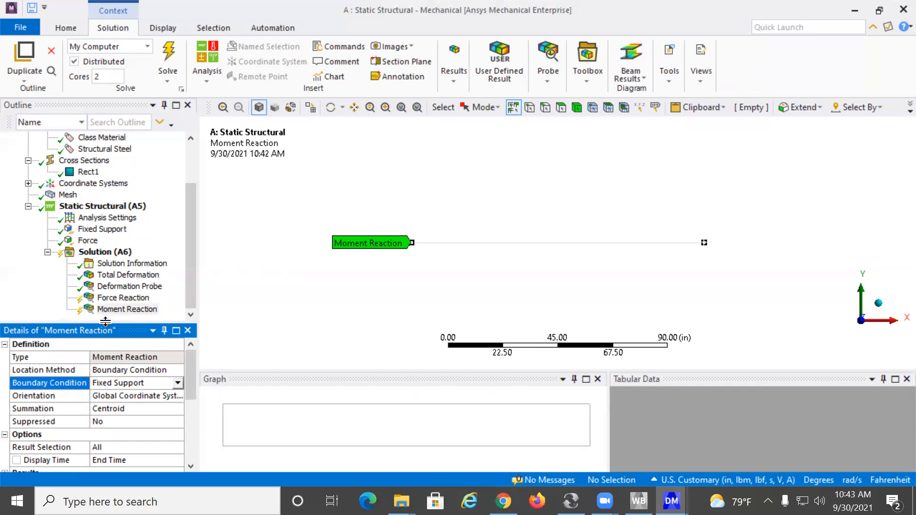
# - Solve the solution again to evaluate the Force Reaction and Moment Reaction probes
pyautogui.click(552, 79)
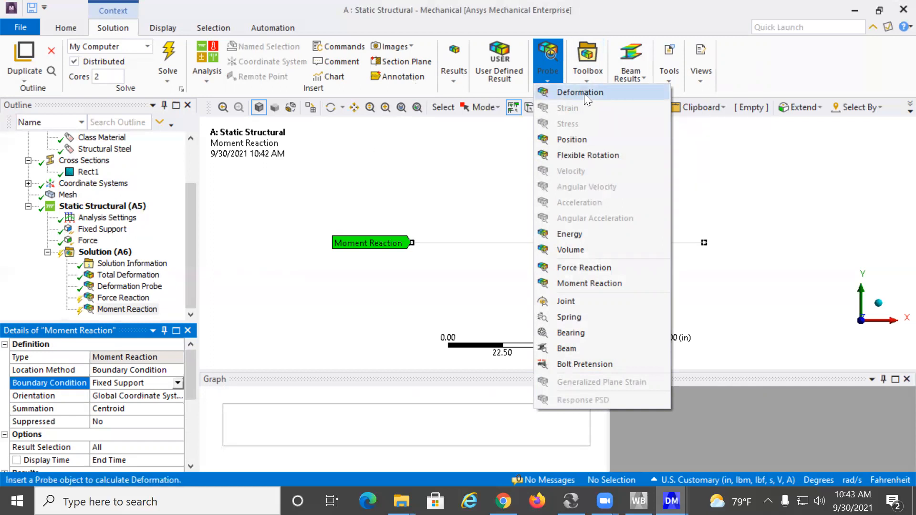
pyautogui.click(119, 288)
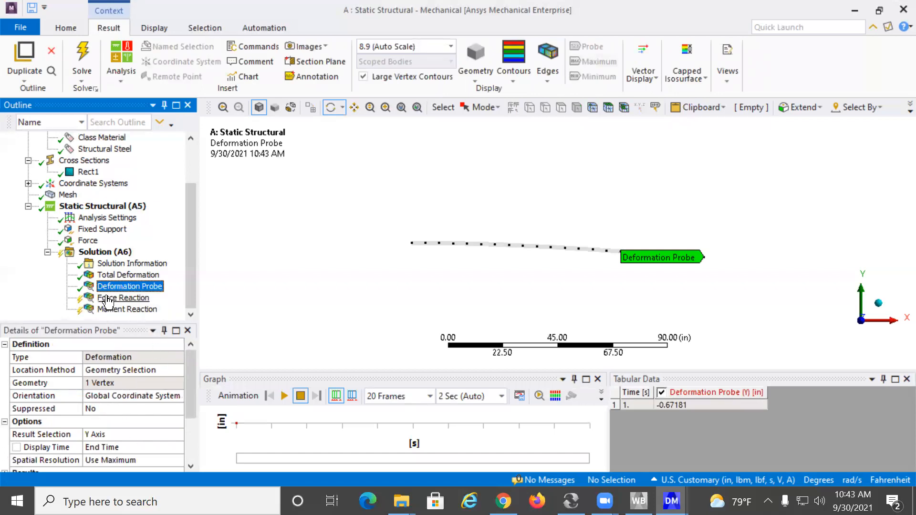
pyautogui.click(82, 54)
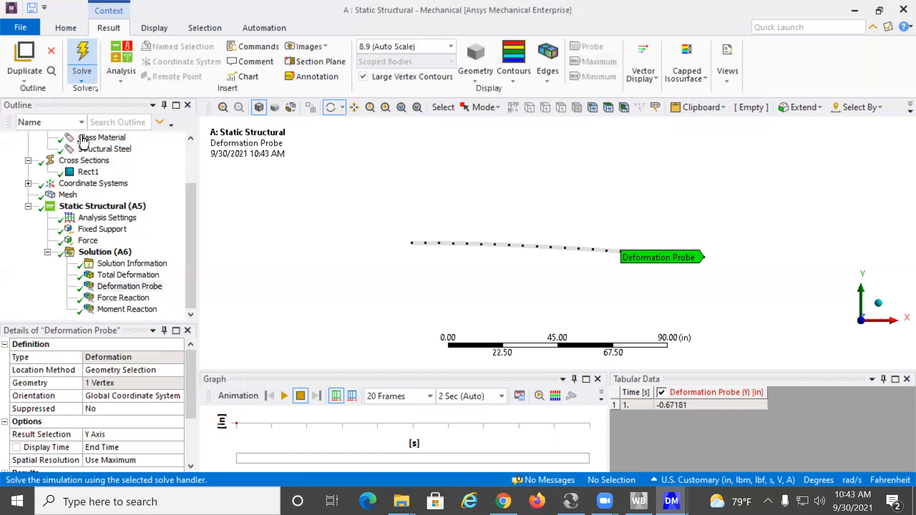
# - Examine the axis components and totals of the Force Reaction and Moment Reaction probes
pyautogui.click(124, 297)
pyautogui.scroll(-4, 129, 389)
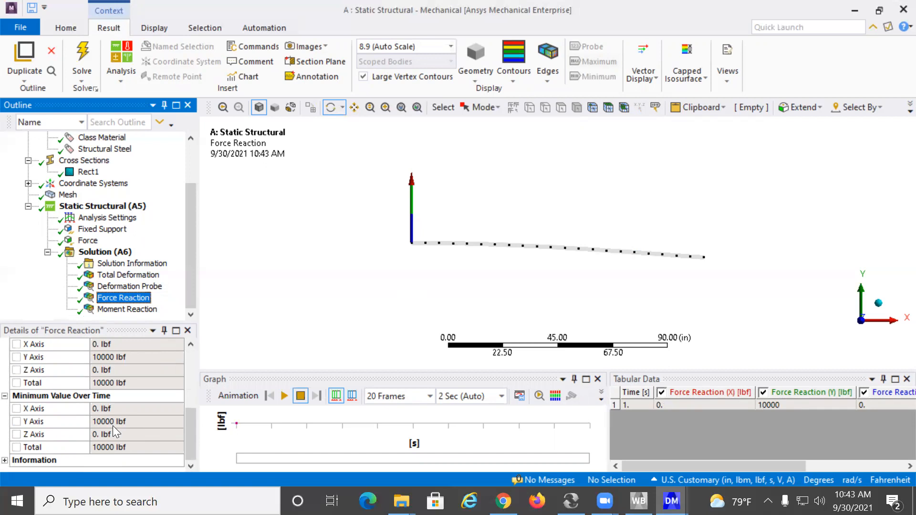
pyautogui.click(117, 310)
pyautogui.scroll(-5, 136, 425)
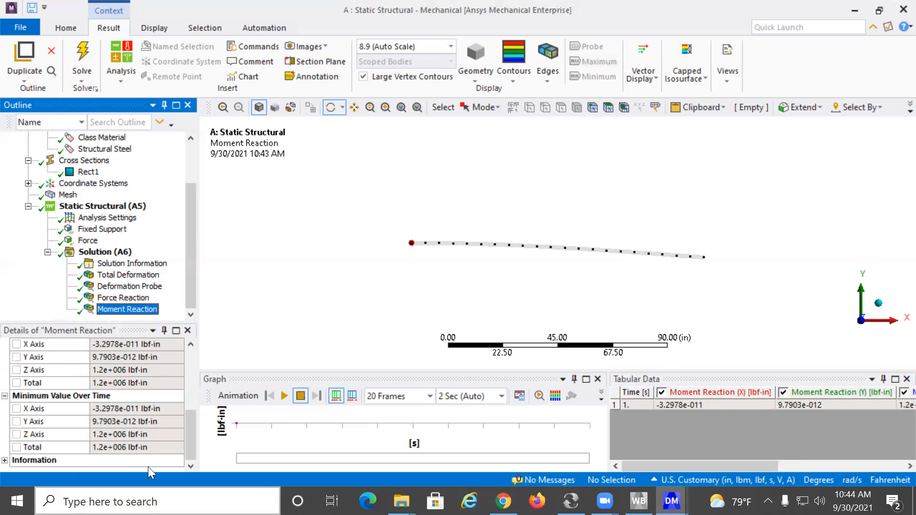
# - Insert Axial Force, Bending Moment, Torsional Moment and Shear Force beam results under Solution (A6) and solve them
pyautogui.click(104, 253)
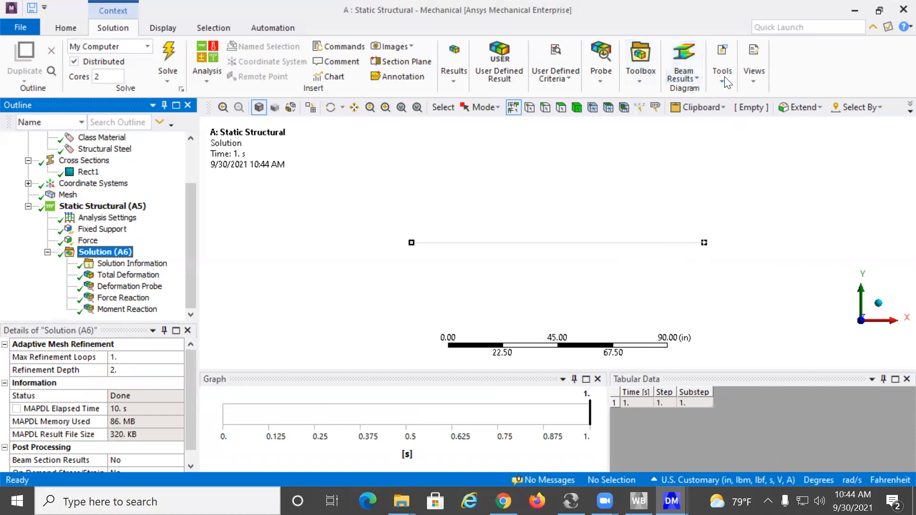
pyautogui.click(682, 75)
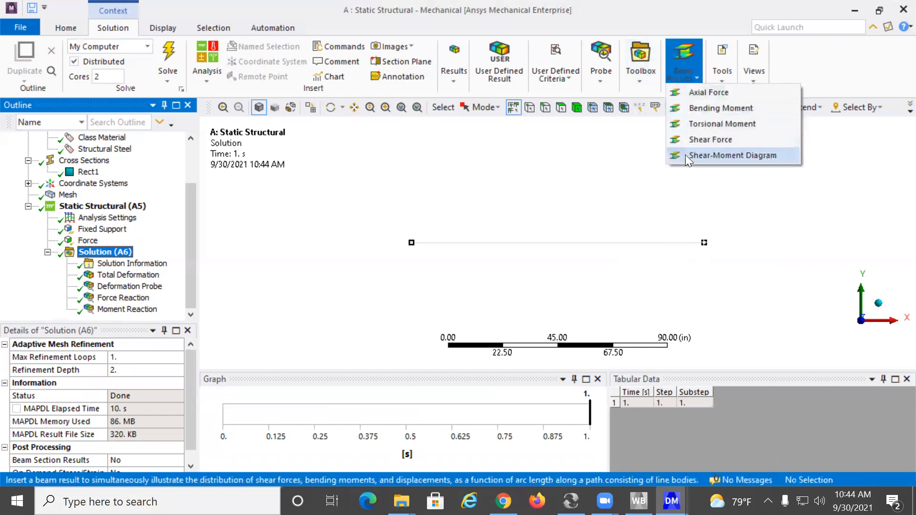
pyautogui.click(696, 93)
pyautogui.click(640, 76)
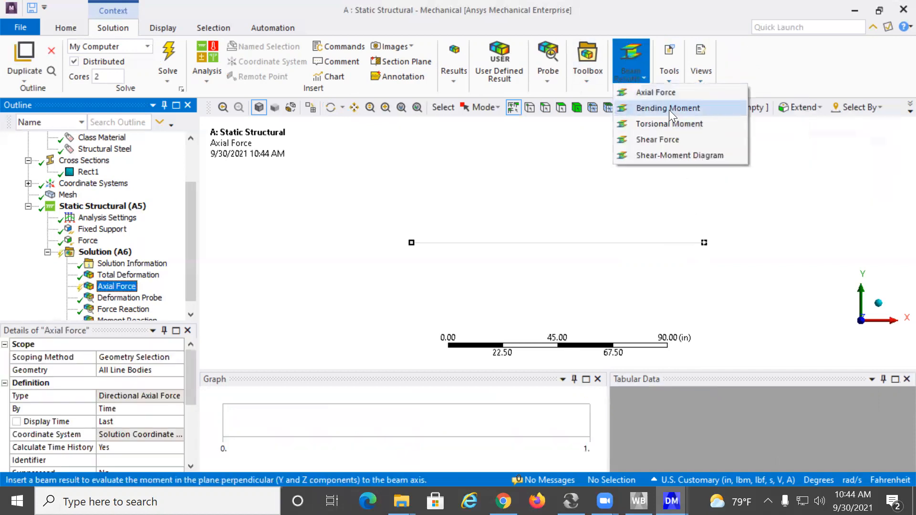
pyautogui.click(650, 109)
pyautogui.click(622, 79)
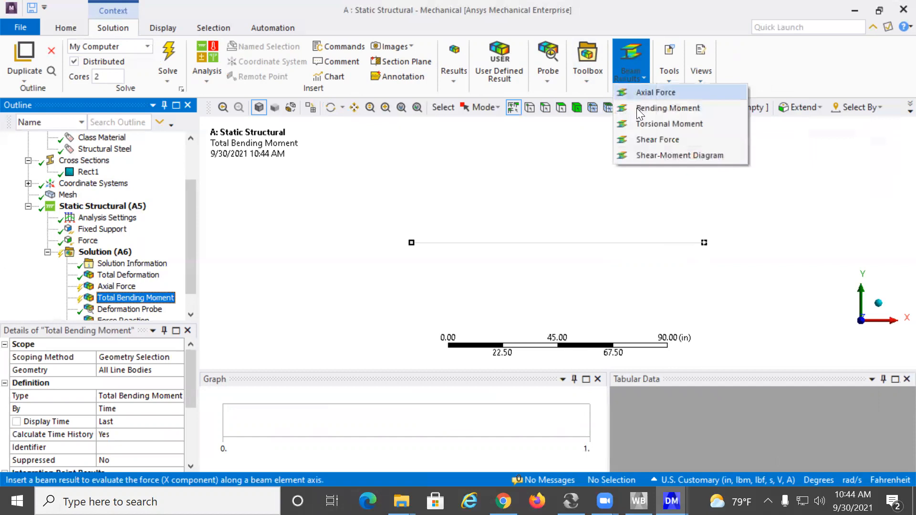
pyautogui.click(657, 123)
pyautogui.click(643, 82)
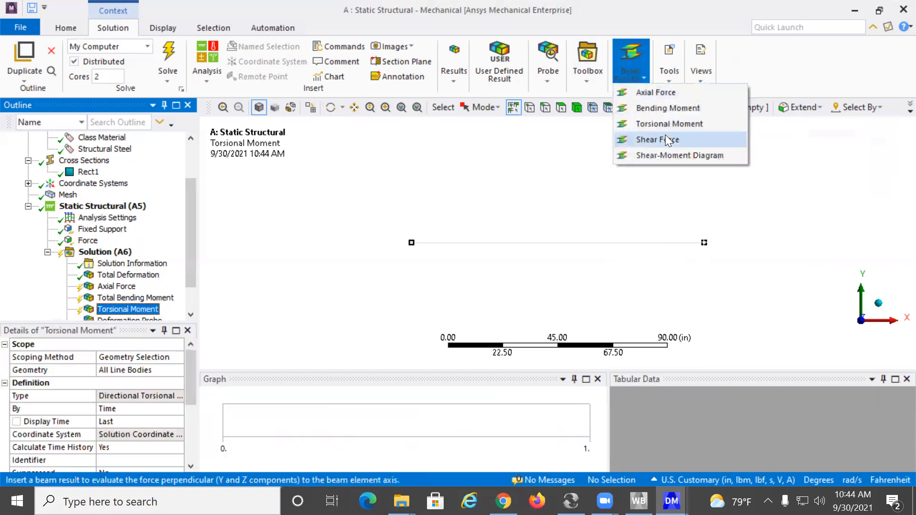
pyautogui.click(659, 137)
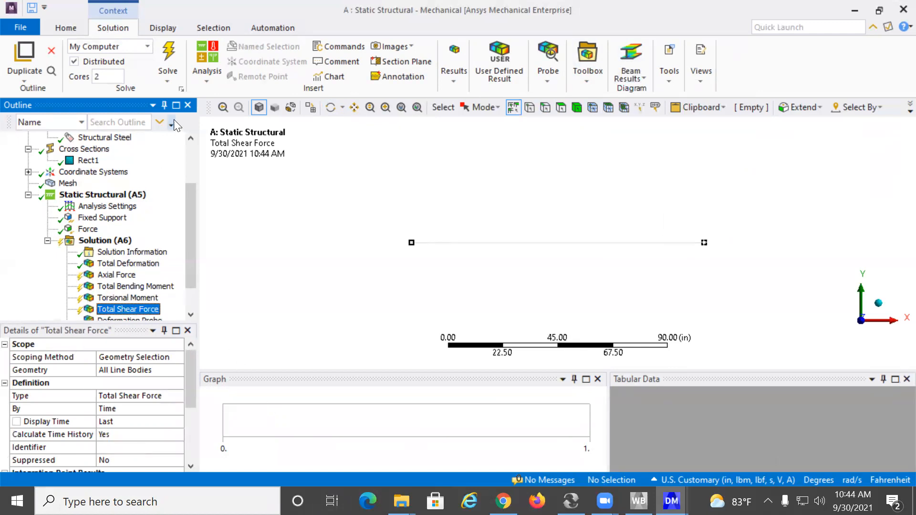
pyautogui.click(171, 56)
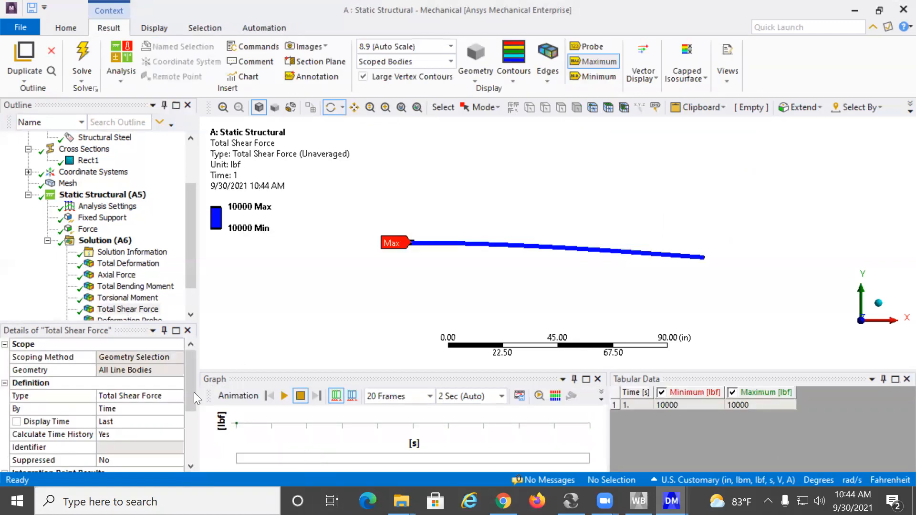
# - Review the Total Deformation, Axial Force, Total Bending Moment, Torsional Moment and Total Shear Force results under Solution (A6)
pyautogui.click(126, 264)
pyautogui.click(119, 275)
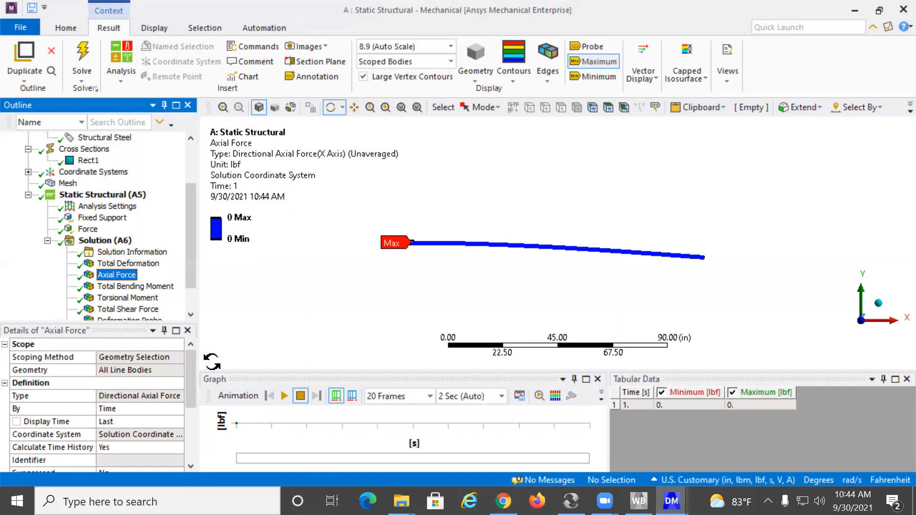
pyautogui.click(135, 287)
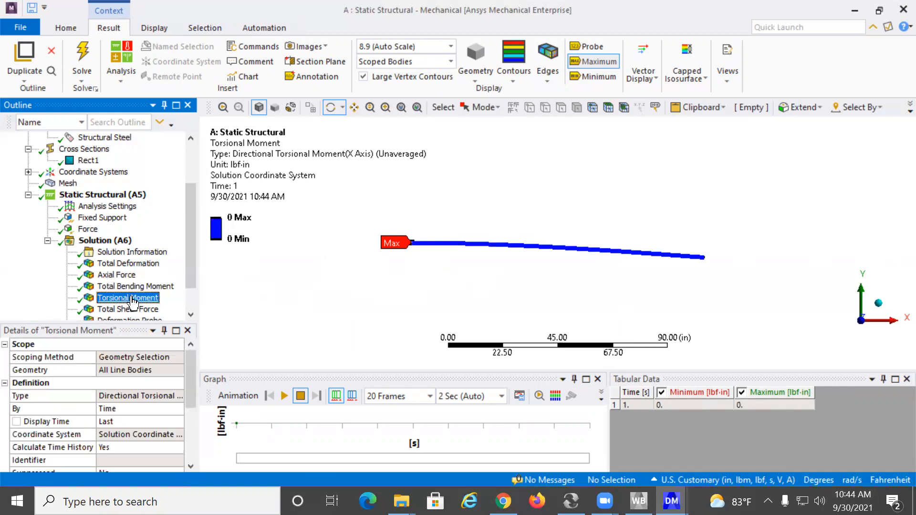
pyautogui.scroll(-1, 132, 303)
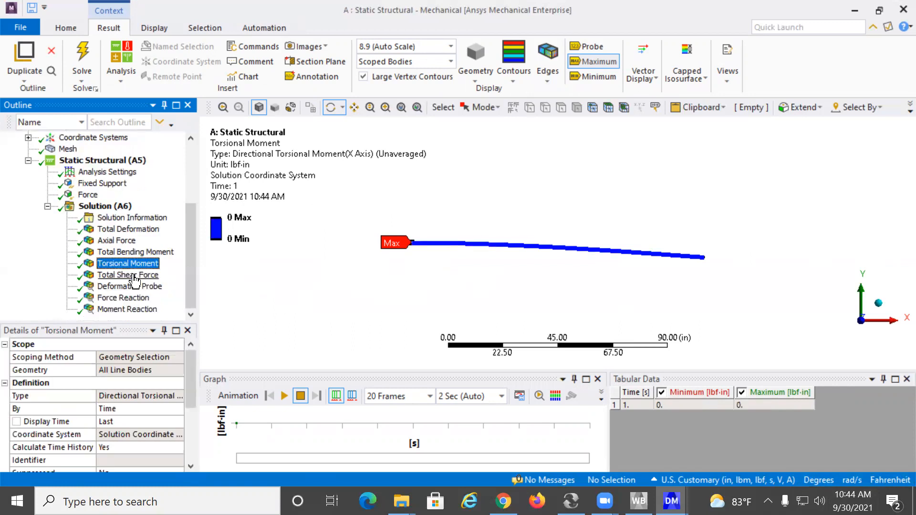
pyautogui.click(128, 275)
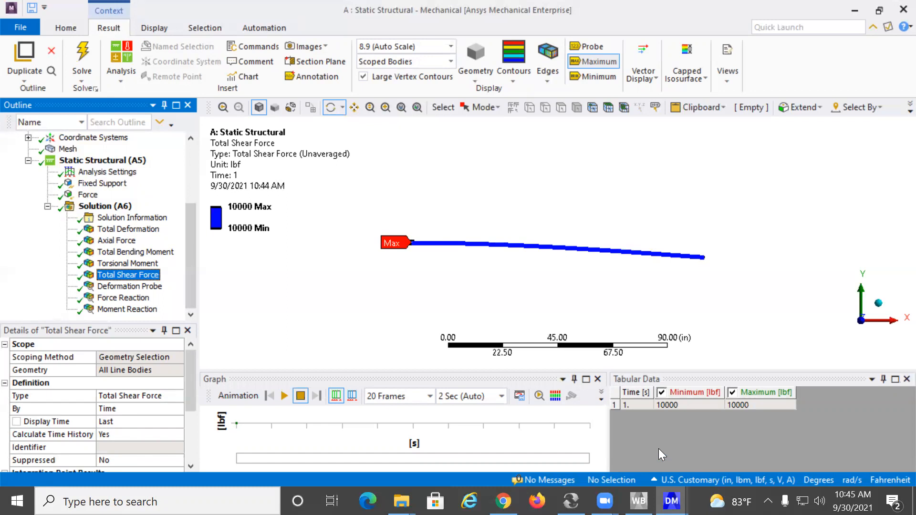
# - Insert a Path as construction geometry under Model (A4)
pyautogui.scroll(3, 122, 239)
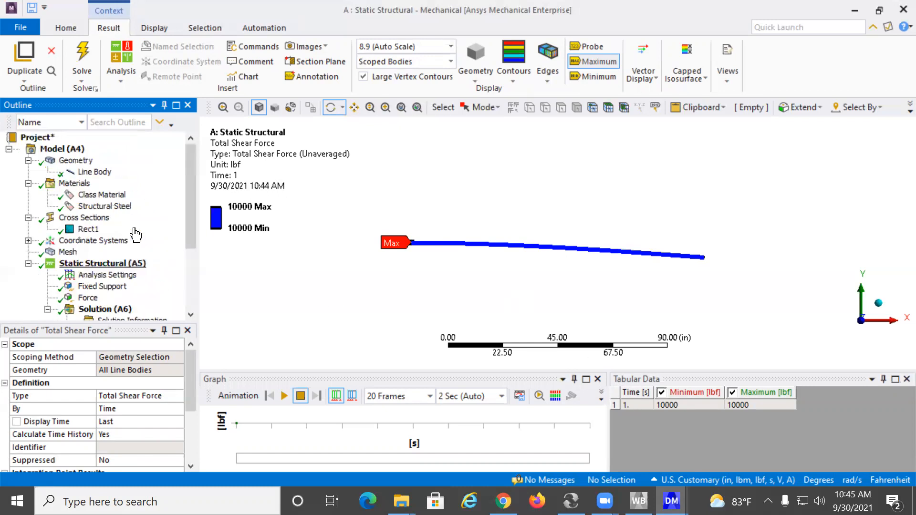
pyautogui.click(62, 149)
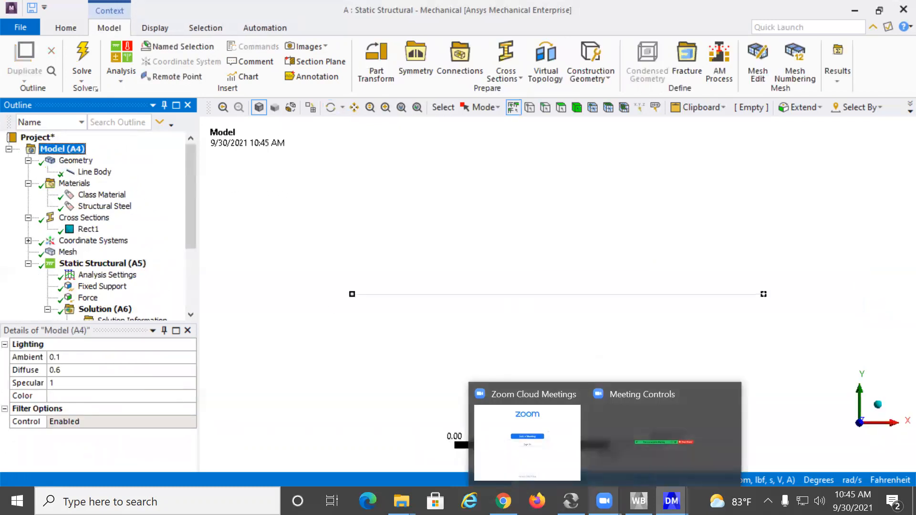
pyautogui.rightClick(56, 149)
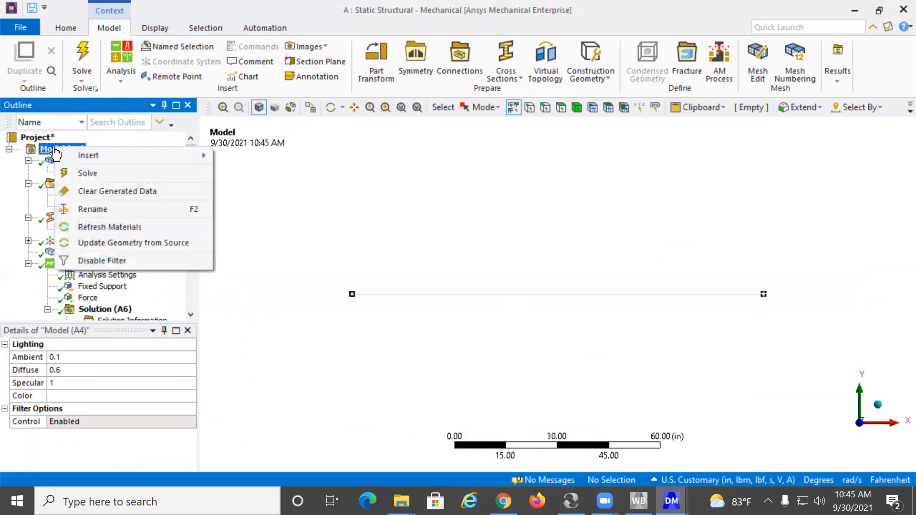
pyautogui.moveTo(84, 158)
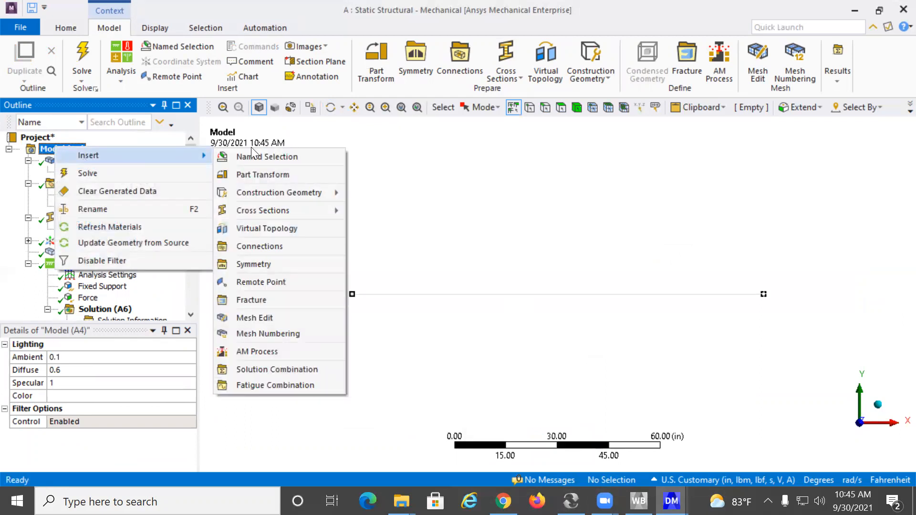
pyautogui.moveTo(253, 192)
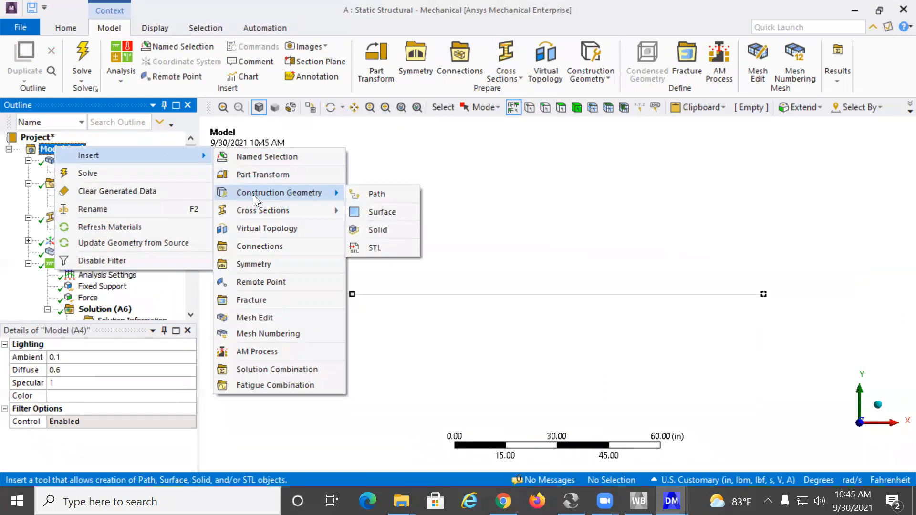
pyautogui.click(378, 194)
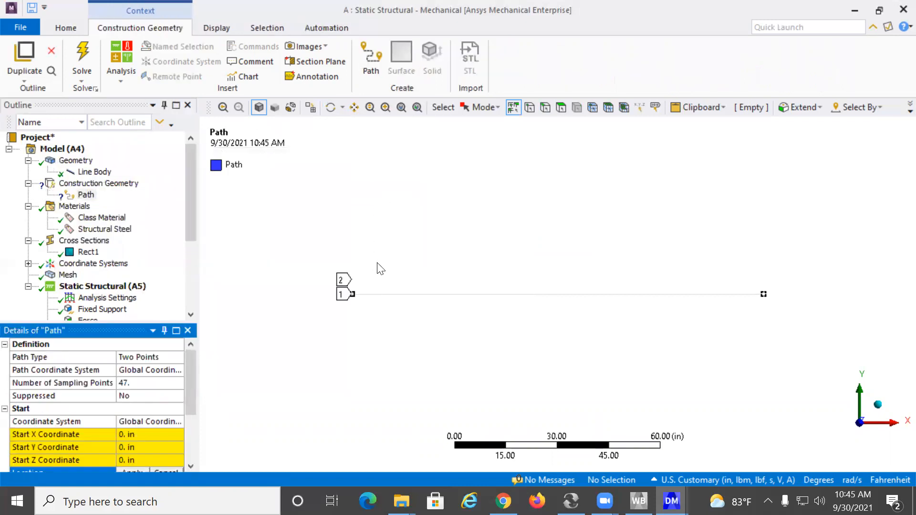
pyautogui.click(86, 195)
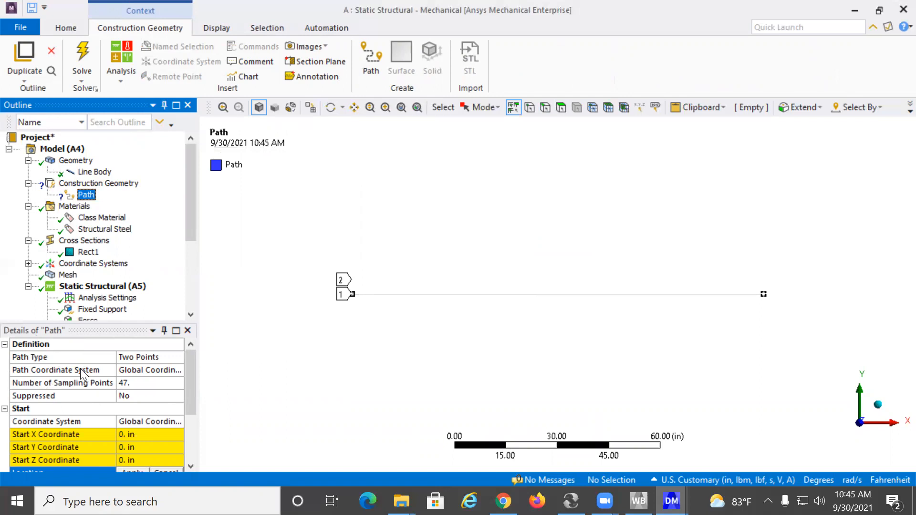
# - Set the Path type to Edge and scope it to the beam's line edge
pyautogui.click(162, 356)
pyautogui.click(179, 357)
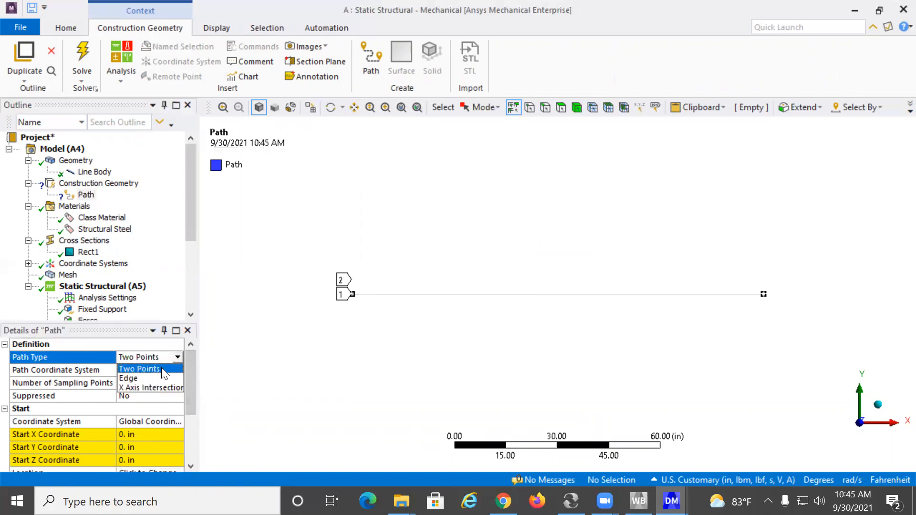
pyautogui.click(145, 379)
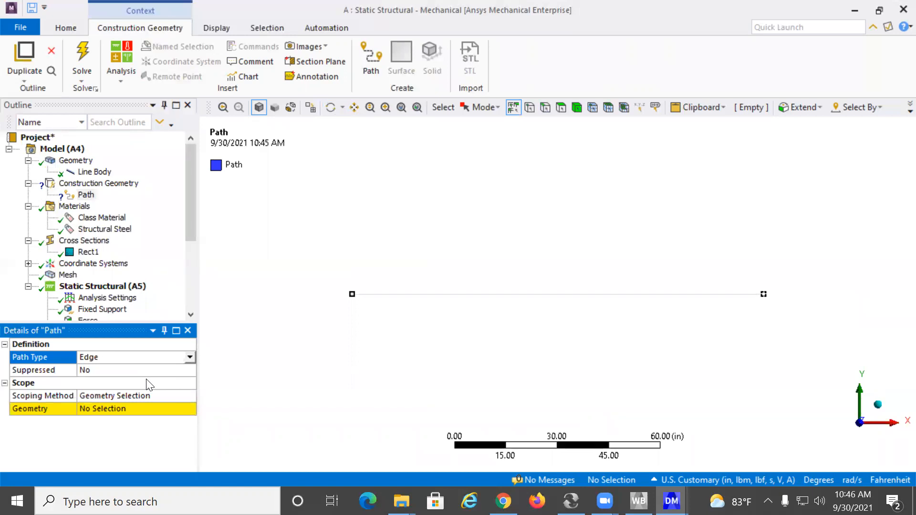
pyautogui.click(95, 411)
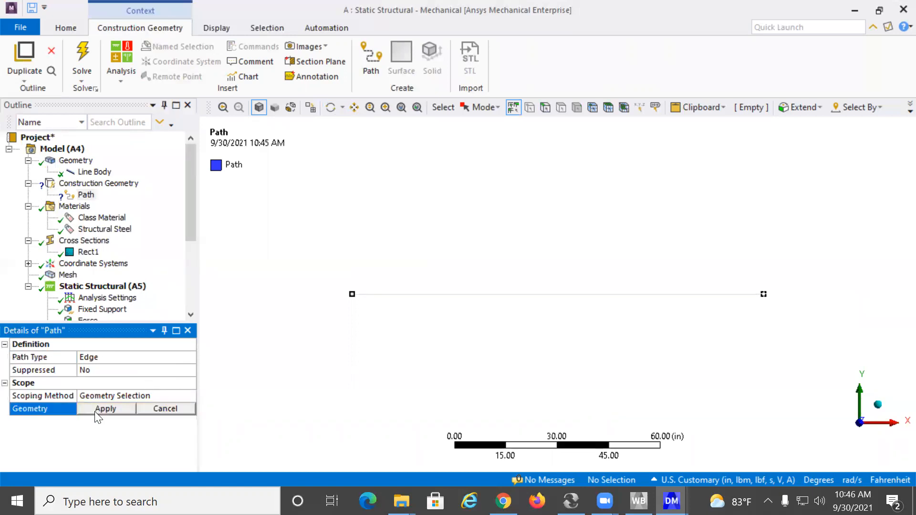
pyautogui.click(442, 295)
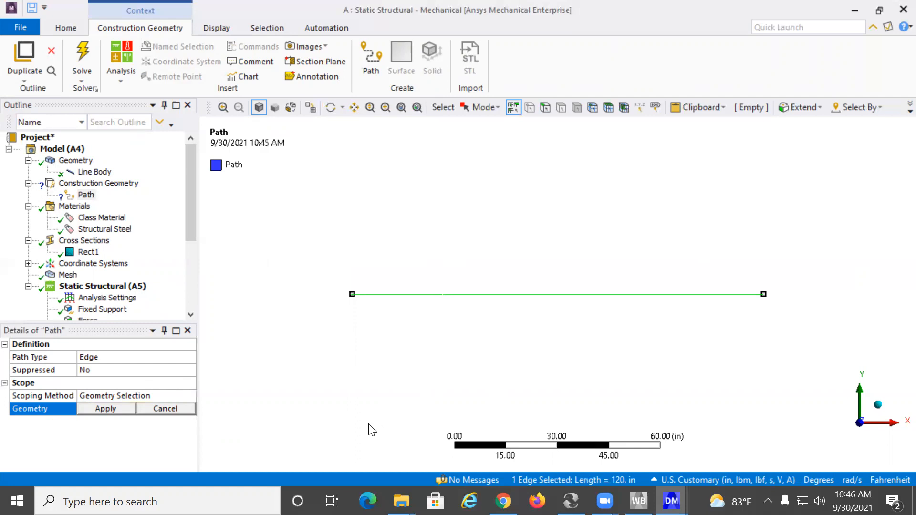
pyautogui.click(106, 409)
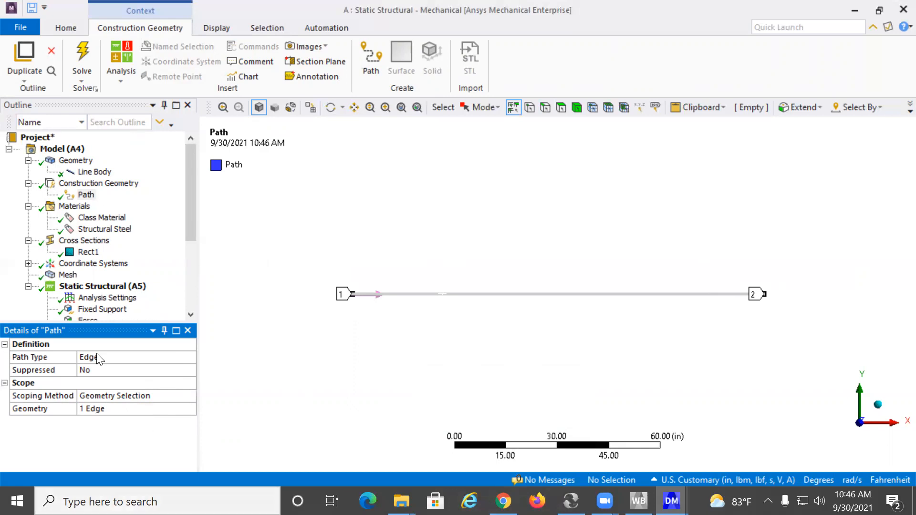
# - Insert a Shear-Moment Diagram beam result under Solution (A6)
pyautogui.click(193, 166)
pyautogui.scroll(-4, 193, 166)
pyautogui.click(105, 205)
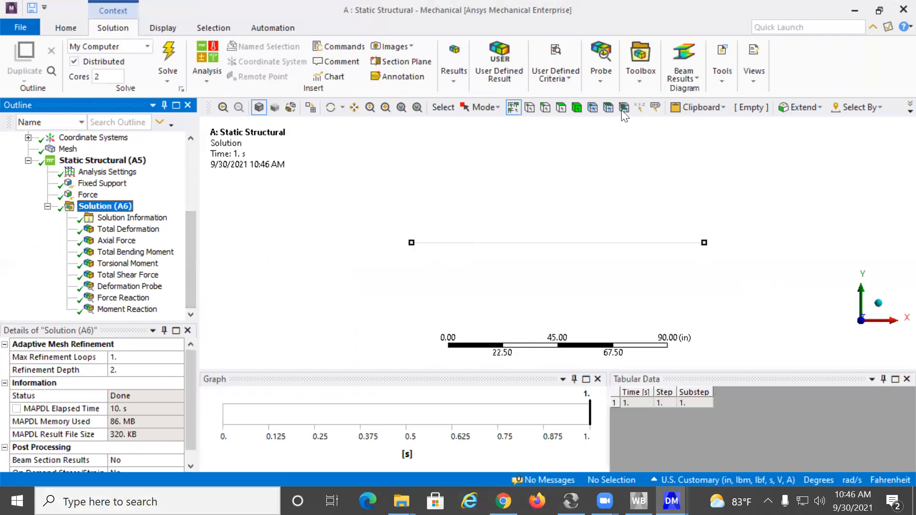
pyautogui.click(687, 79)
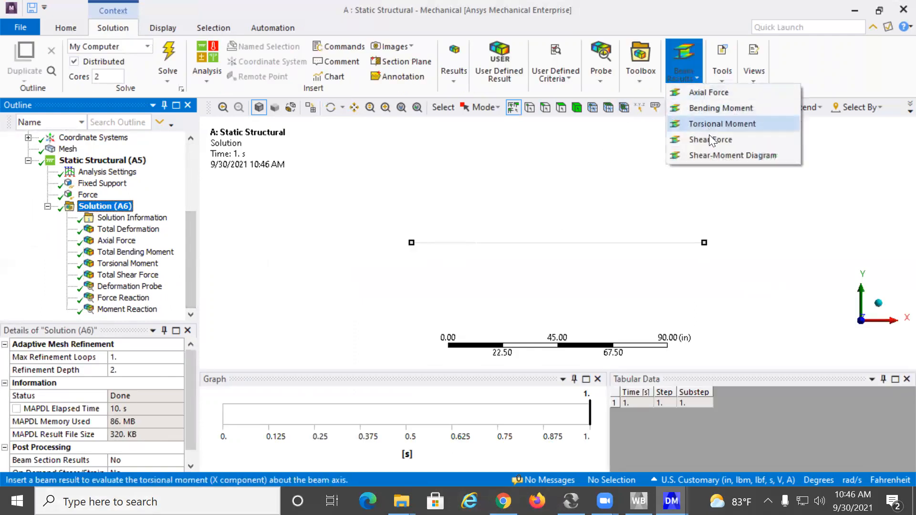
pyautogui.click(709, 155)
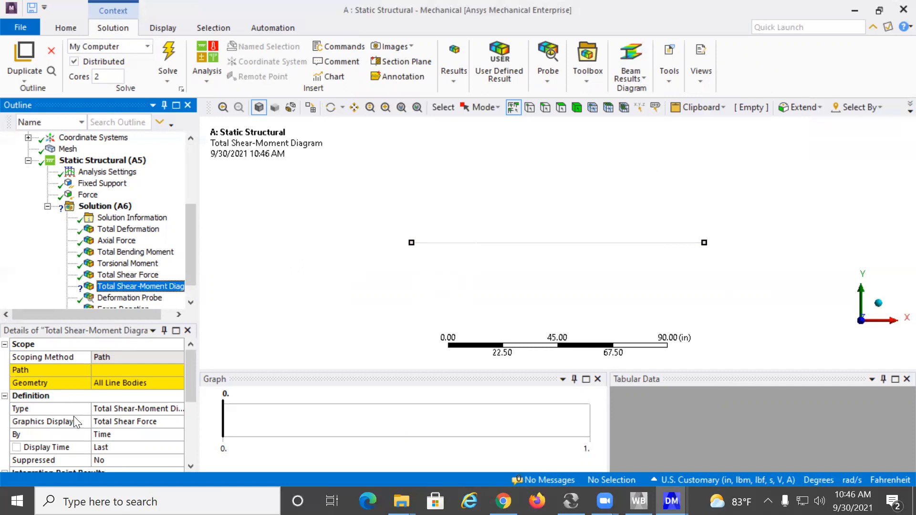
# - Assign the Path to the Total Shear-Moment Diagram and solve the solution
pyautogui.click(112, 371)
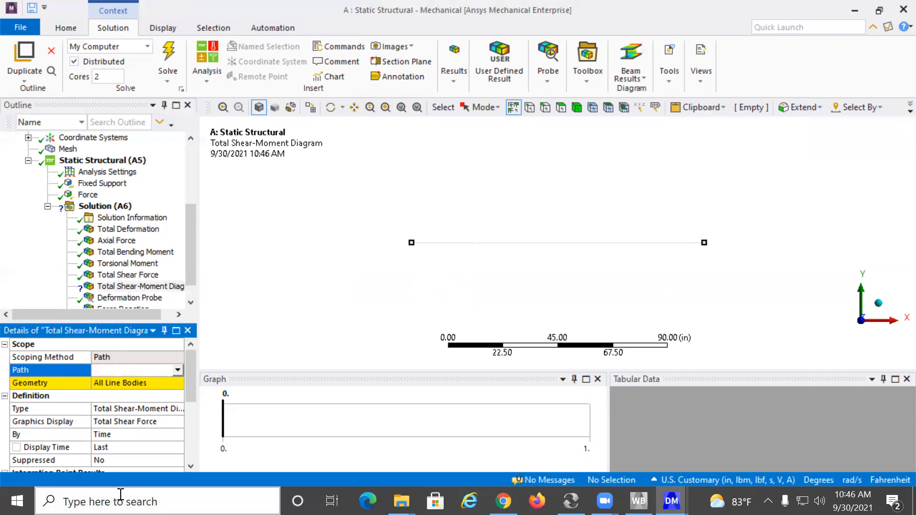
pyautogui.click(179, 371)
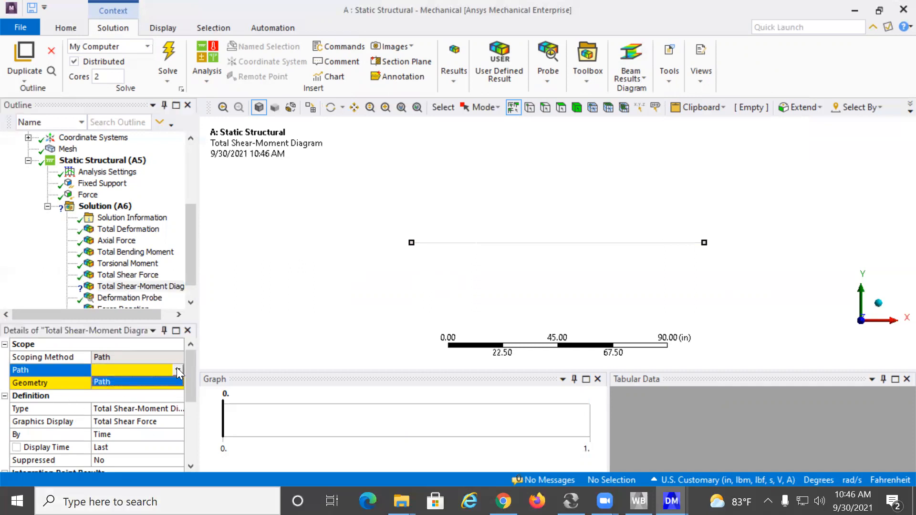
pyautogui.click(151, 382)
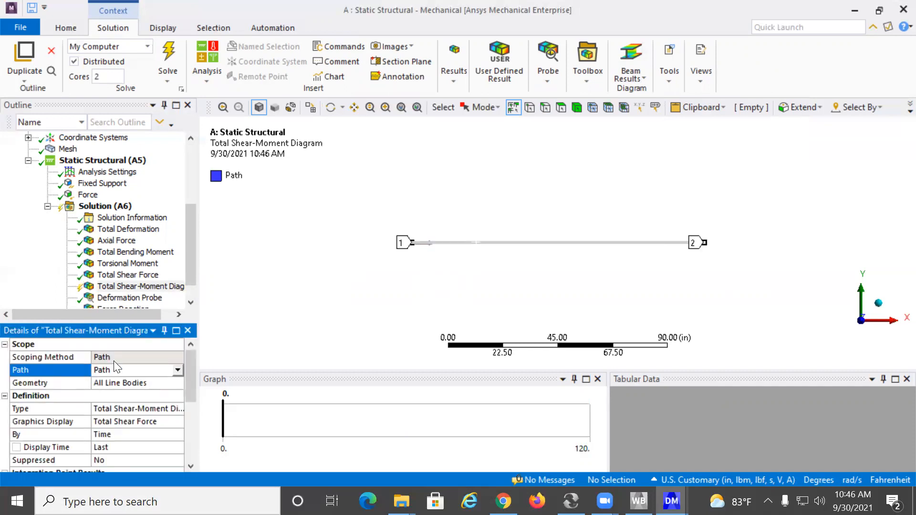
pyautogui.click(167, 54)
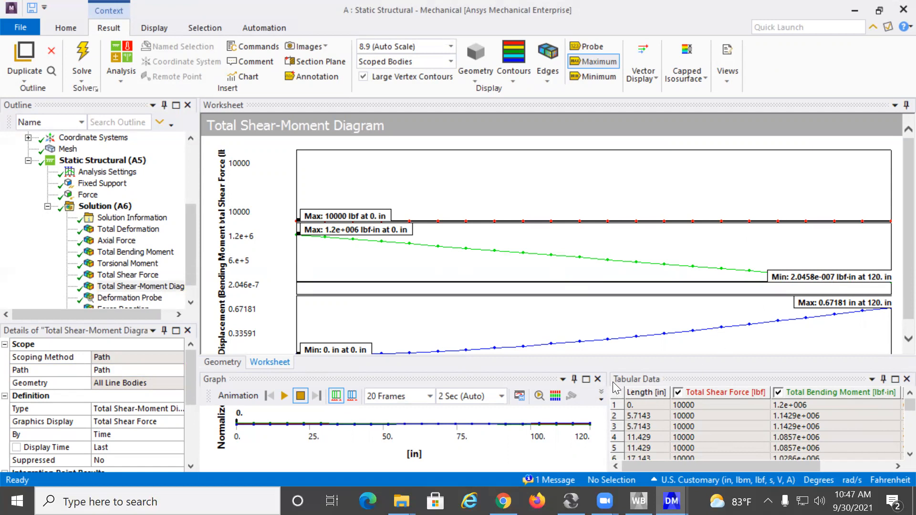
pyautogui.rightClick(690, 434)
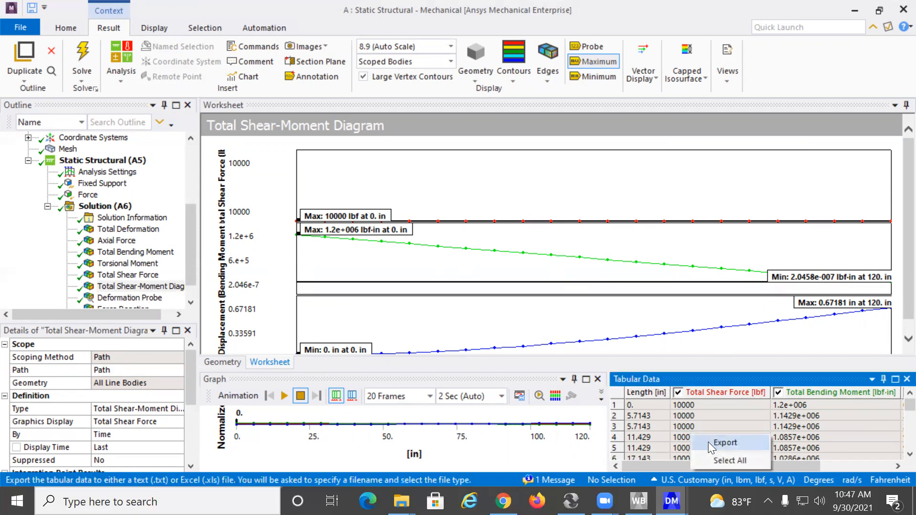
pyautogui.click(708, 442)
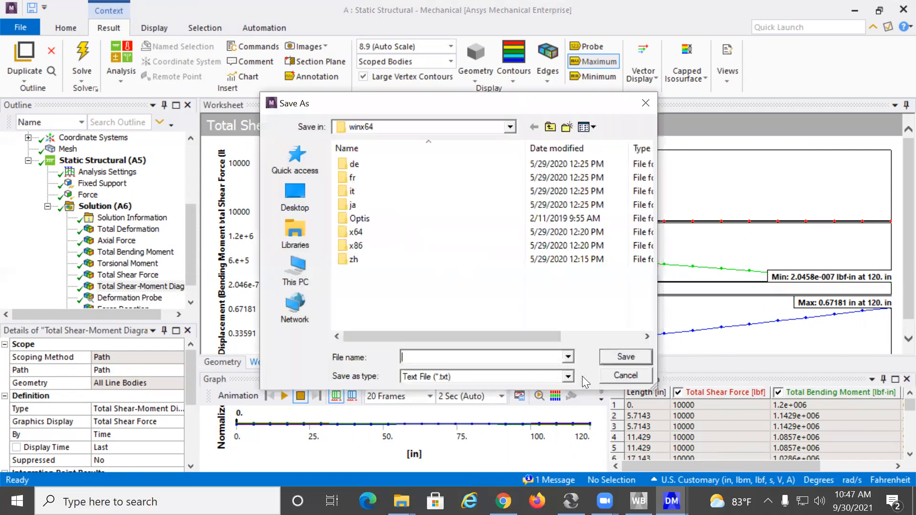
pyautogui.click(568, 376)
pyautogui.click(484, 396)
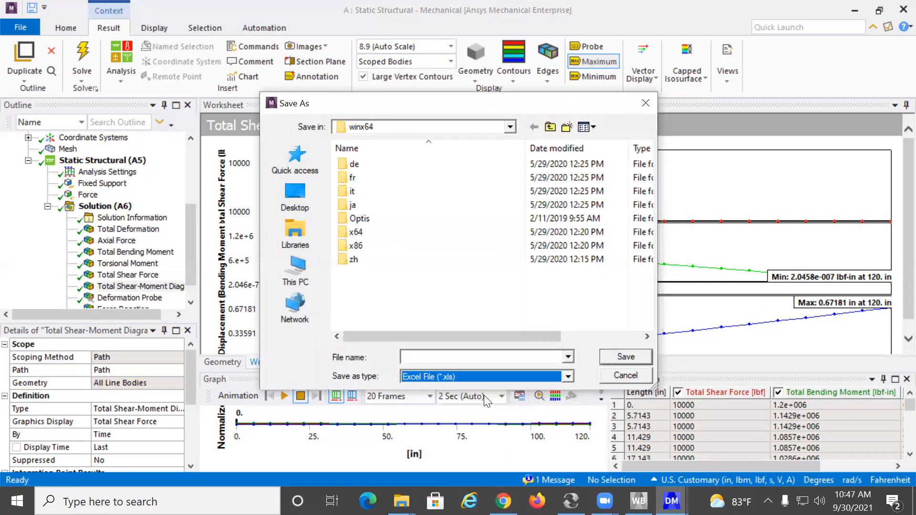
pyautogui.moveTo(604, 501)
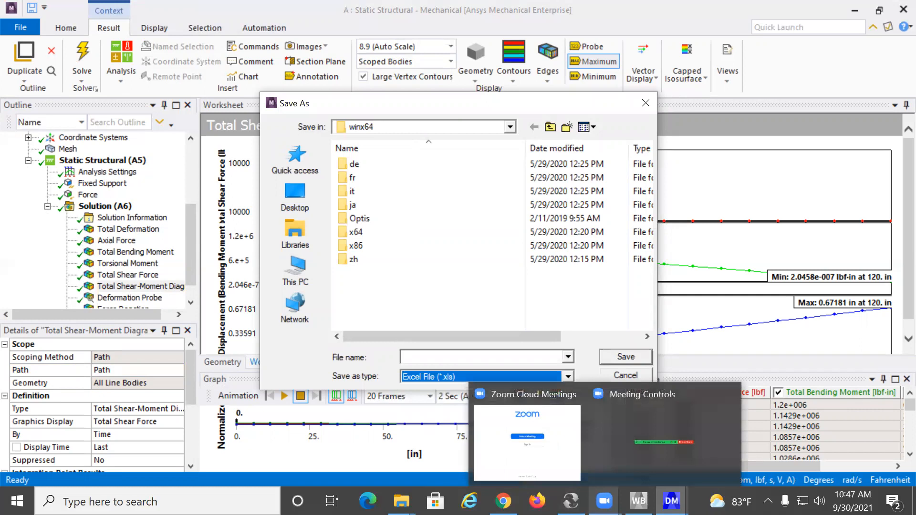
pyautogui.moveTo(571, 501)
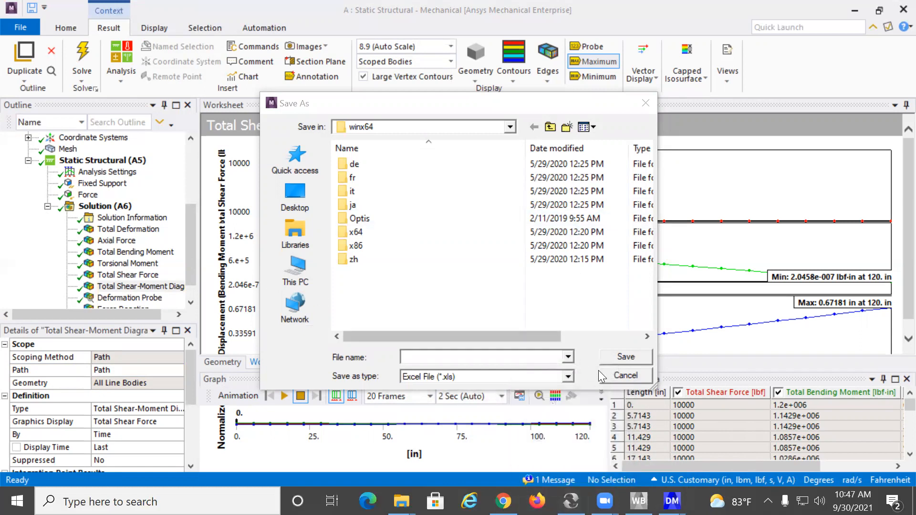
pyautogui.click(619, 375)
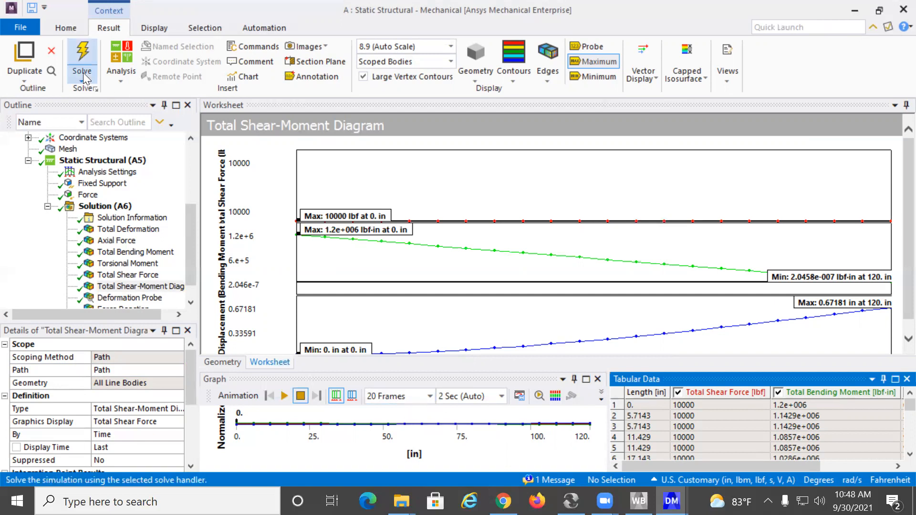
# - Save the project from Mechanical and switch to the Workbench project schematic
pyautogui.click(10, 25)
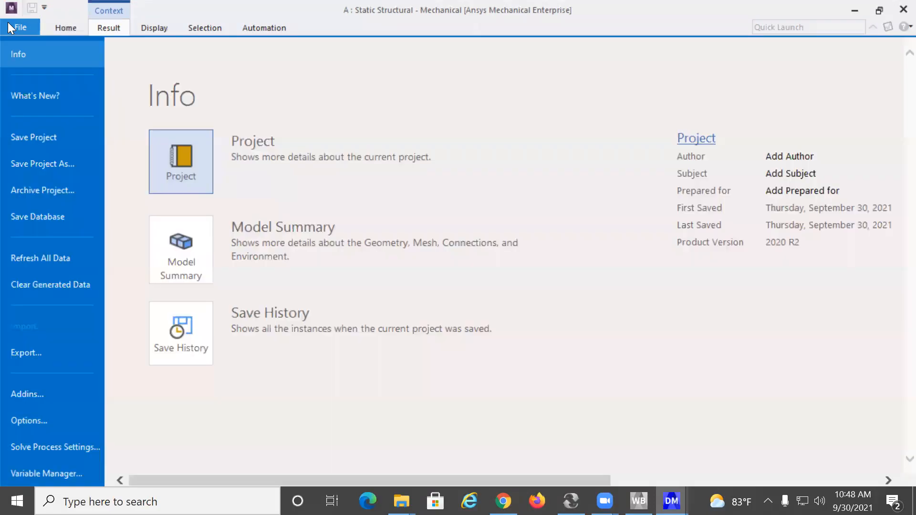
pyautogui.click(43, 150)
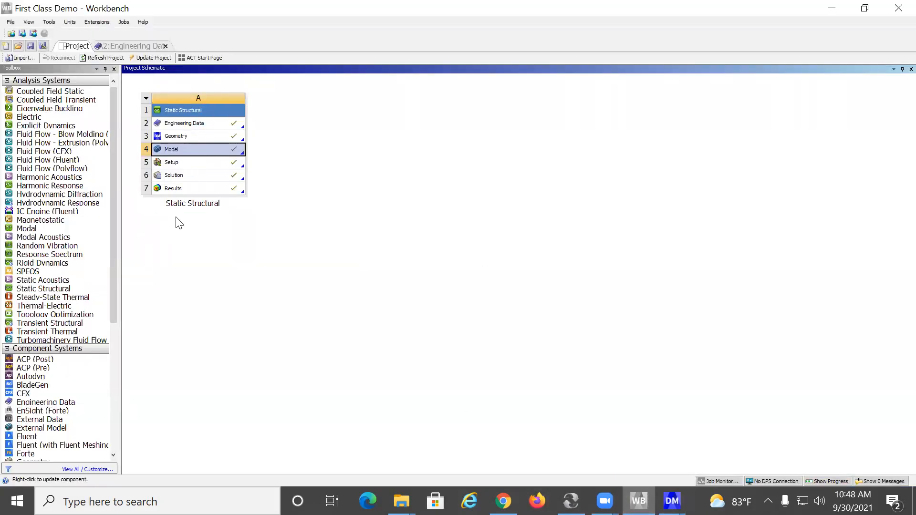
# - Check the saved First Class Demo project and archive files in the 2021 Fall folder in File Explorer
pyautogui.click(10, 22)
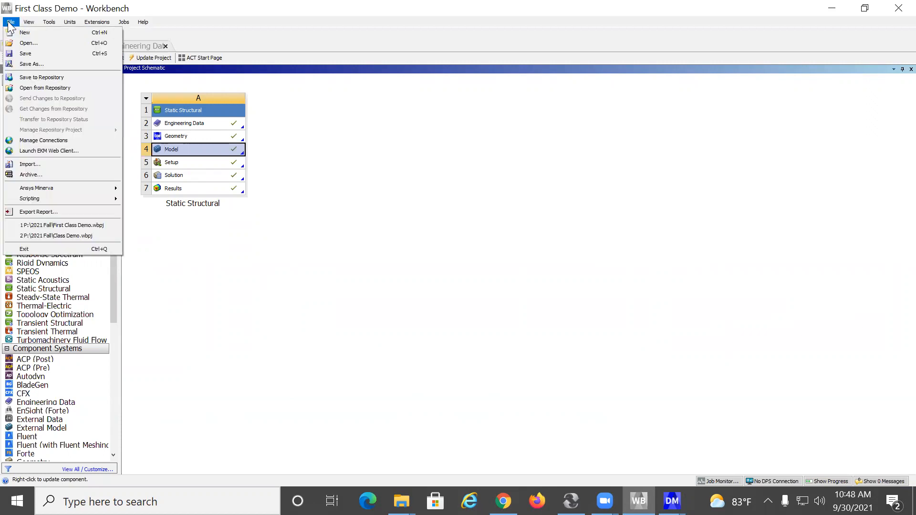
pyautogui.click(400, 500)
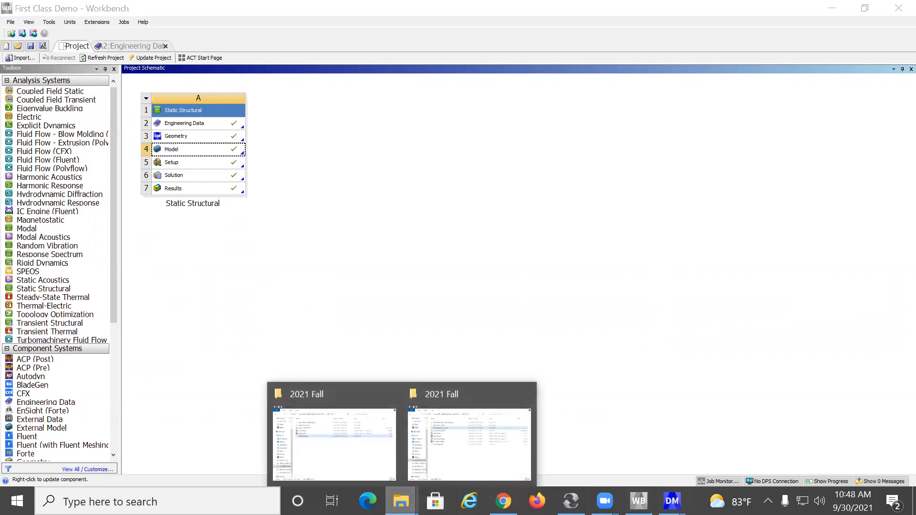
pyautogui.click(460, 444)
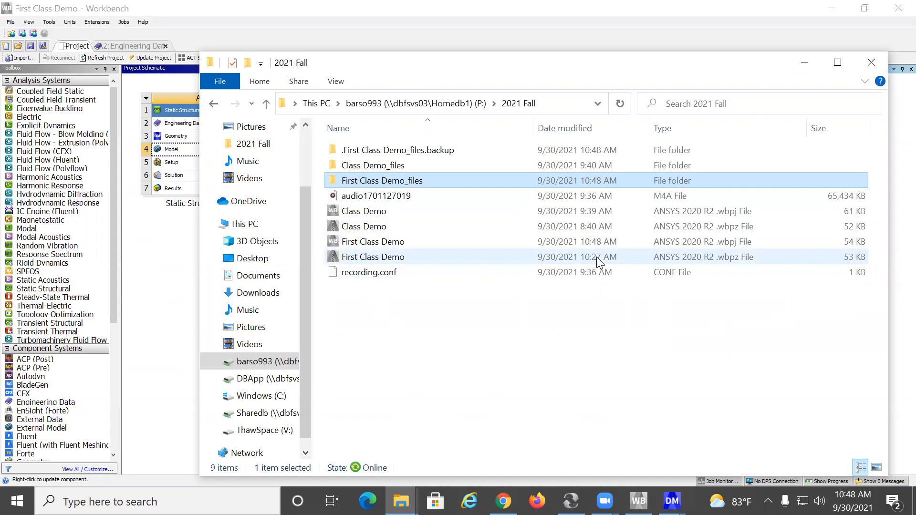
pyautogui.click(806, 62)
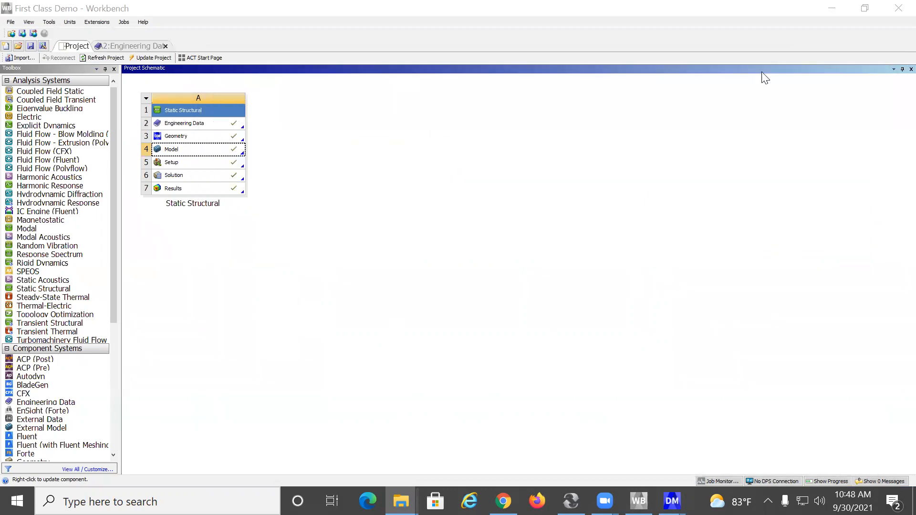
# - Archive the project as First Class Demo.wbpz in the 2021 Fall folder, replacing the existing archive and including result/solution and retained design point files
pyautogui.click(13, 22)
pyautogui.click(36, 173)
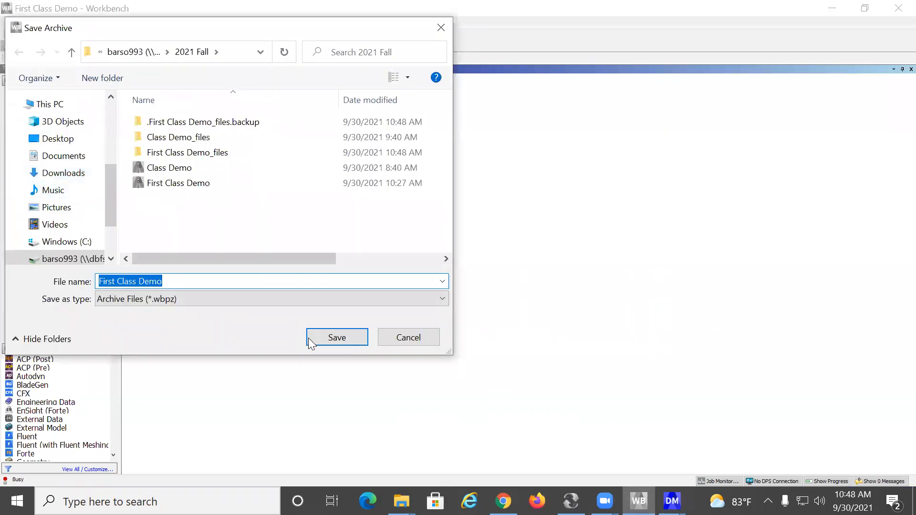
pyautogui.click(333, 336)
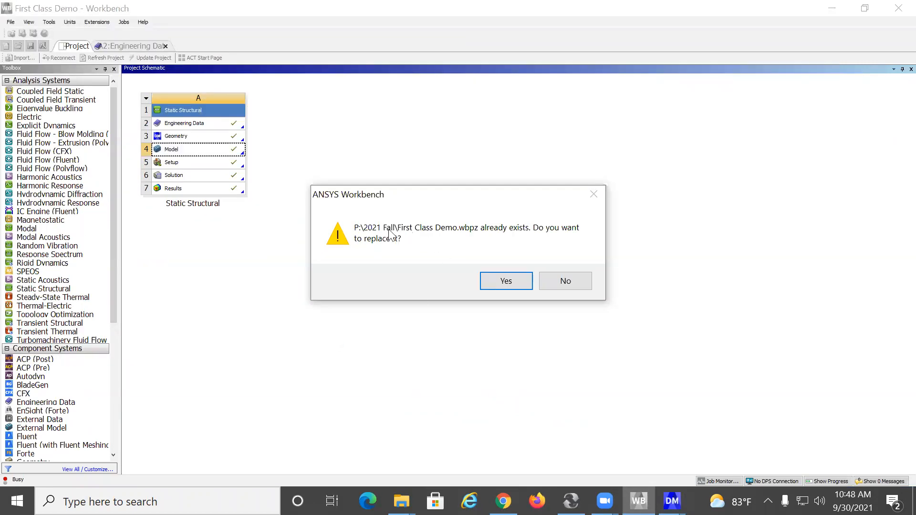
pyautogui.click(494, 284)
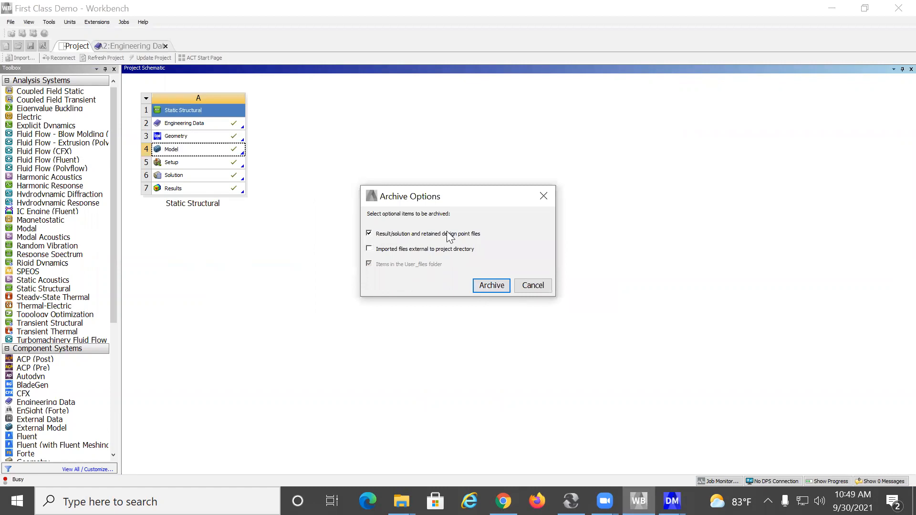
pyautogui.click(481, 285)
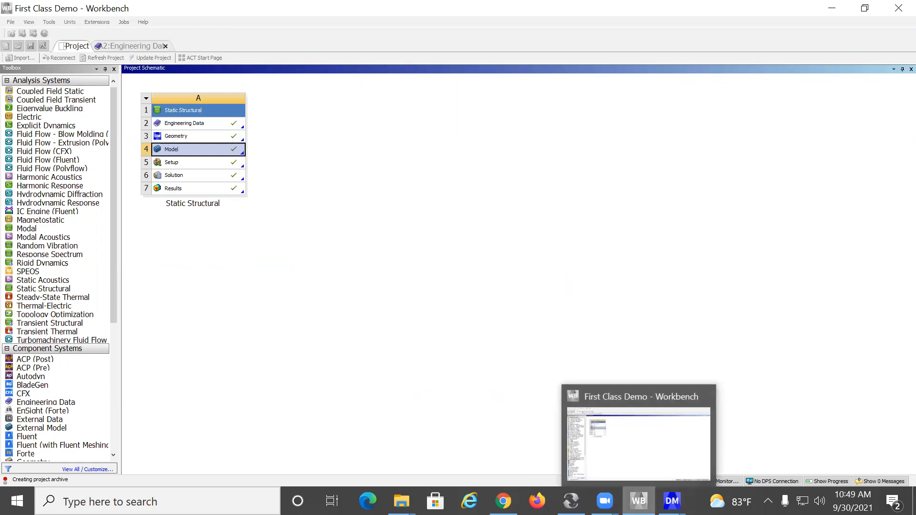
# - Switch to File Explorer and check the First Class Demo archive in the 2021 Fall folder
pyautogui.moveTo(401, 501)
pyautogui.click(466, 450)
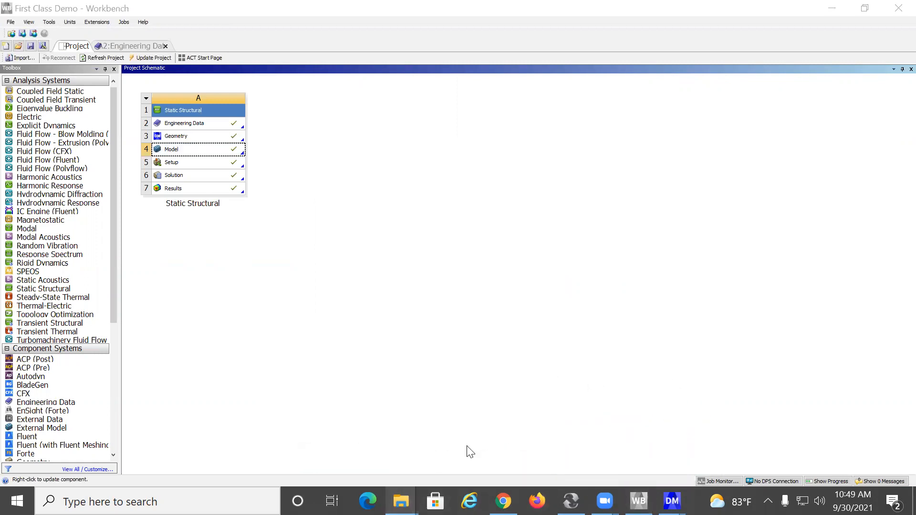
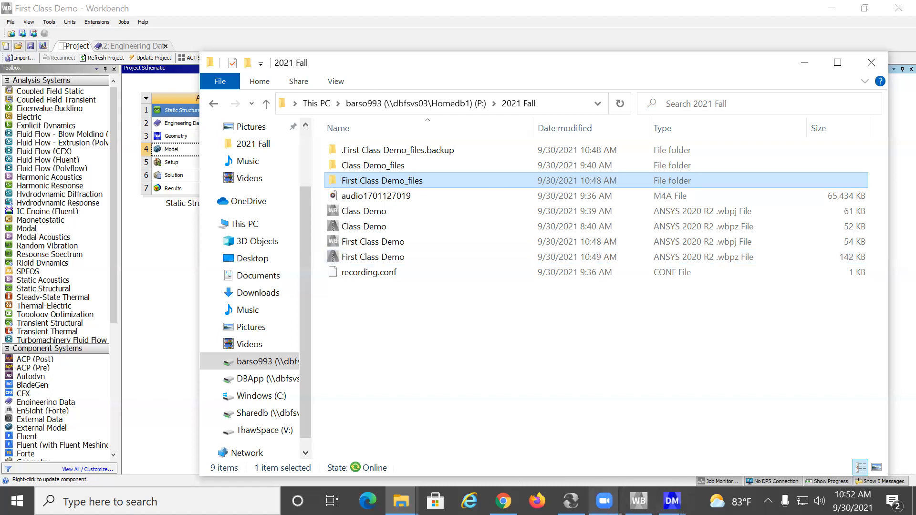
pyautogui.click(604, 501)
pyautogui.click(644, 453)
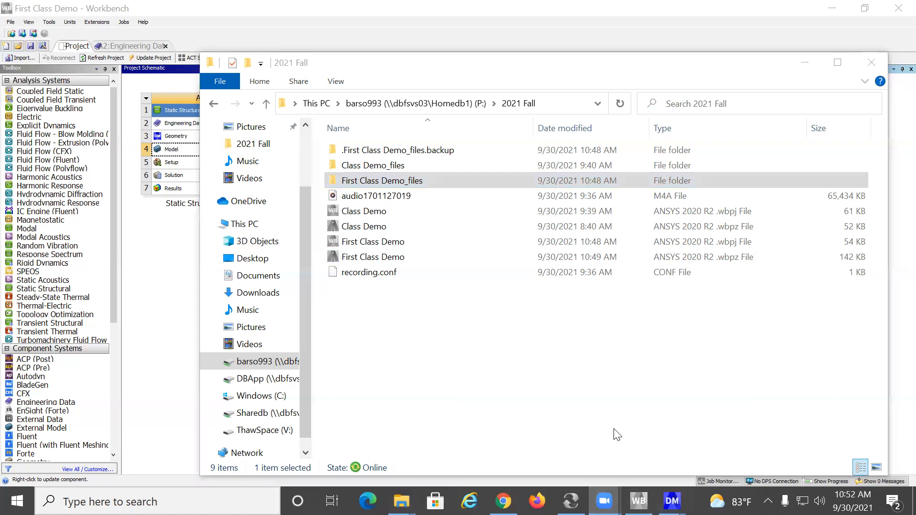